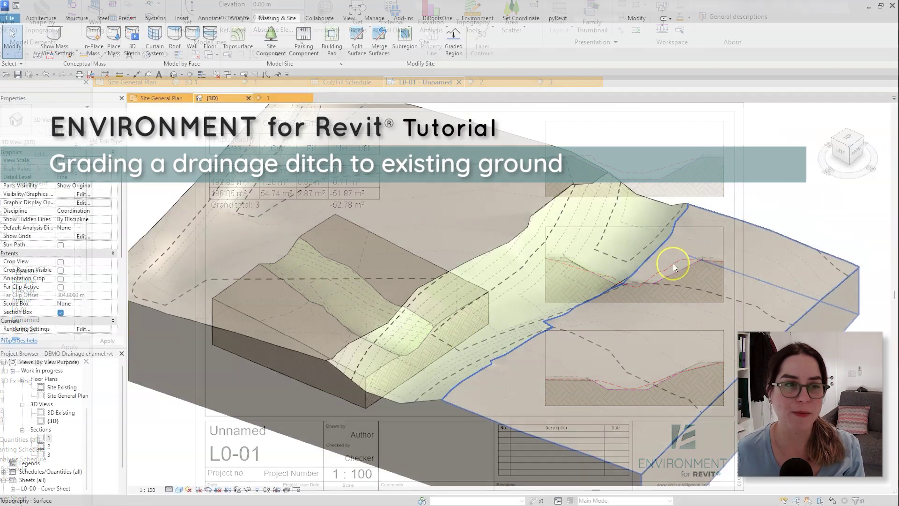
Step: Orbit the 3D view and select the green channel toposurface to inspect the existing terrain
{"action": "middle_click_drag", "start_coordinate": [618, 261], "coordinate": [322, 317], "text": "shift"}
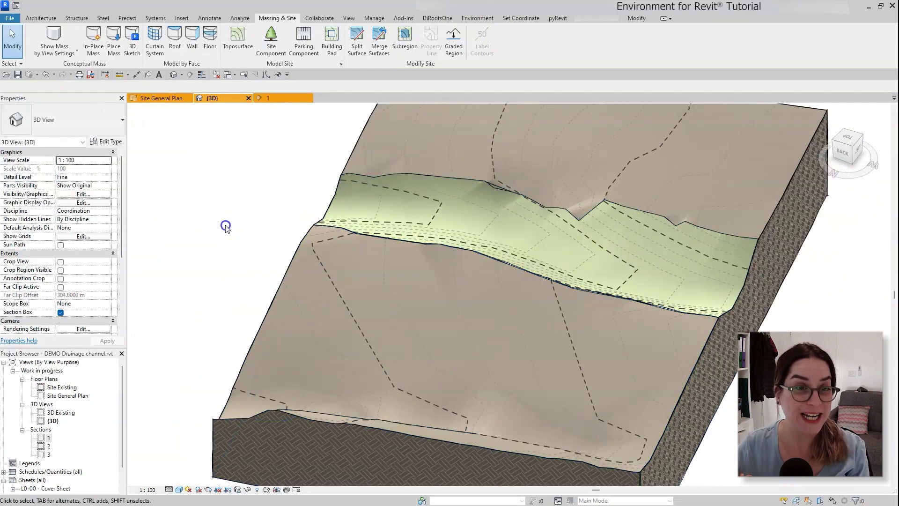
{"action": "middle_click_drag", "start_coordinate": [204, 296], "coordinate": [368, 264]}
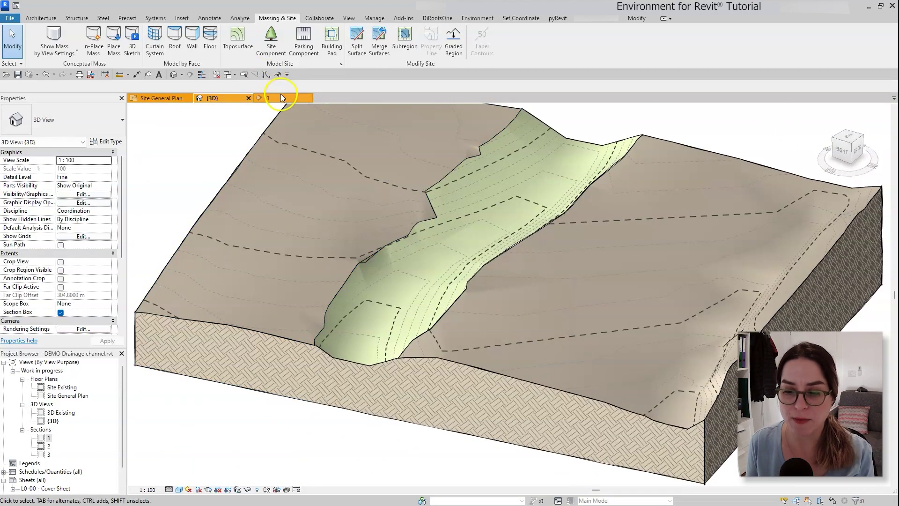
{"action": "left_click", "coordinate": [428, 296]}
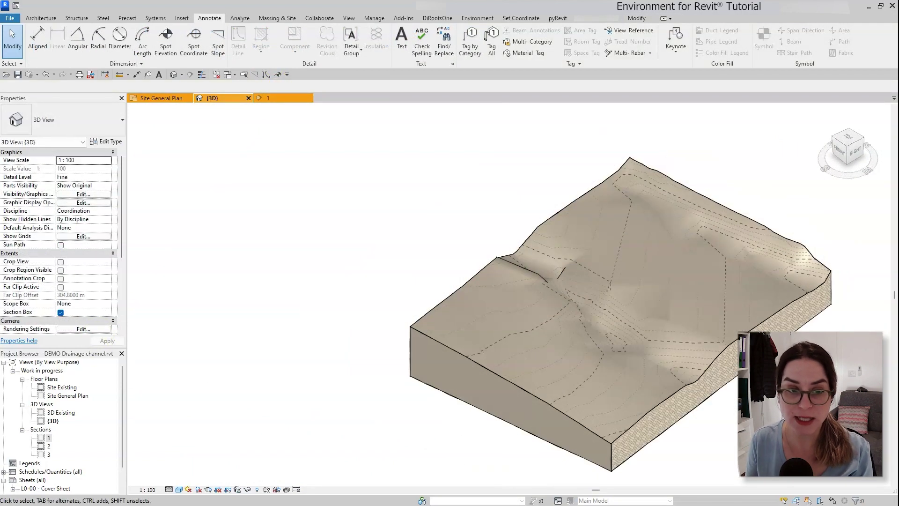
{"action": "middle_click_drag", "start_coordinate": [670, 398], "coordinate": [734, 390], "text": "shift"}
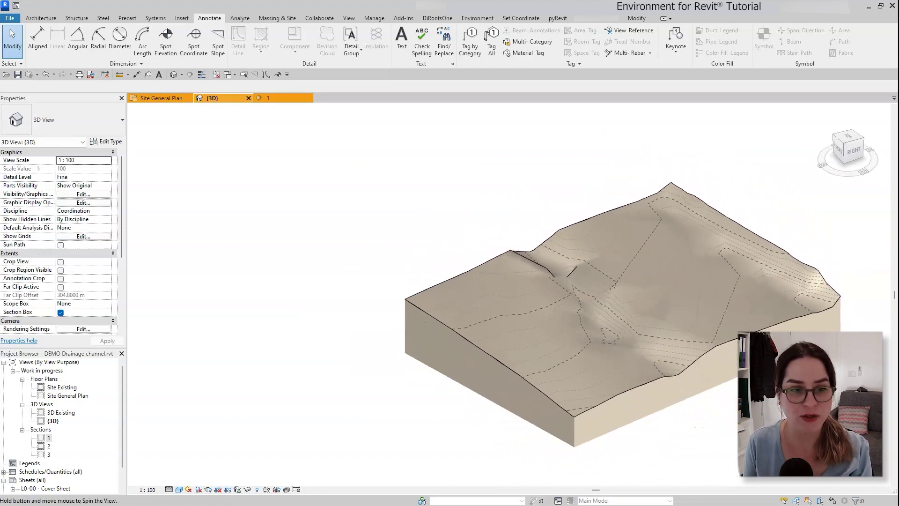
{"action": "scroll", "coordinate": [734, 389], "scroll_direction": "up", "scroll_amount": 3}
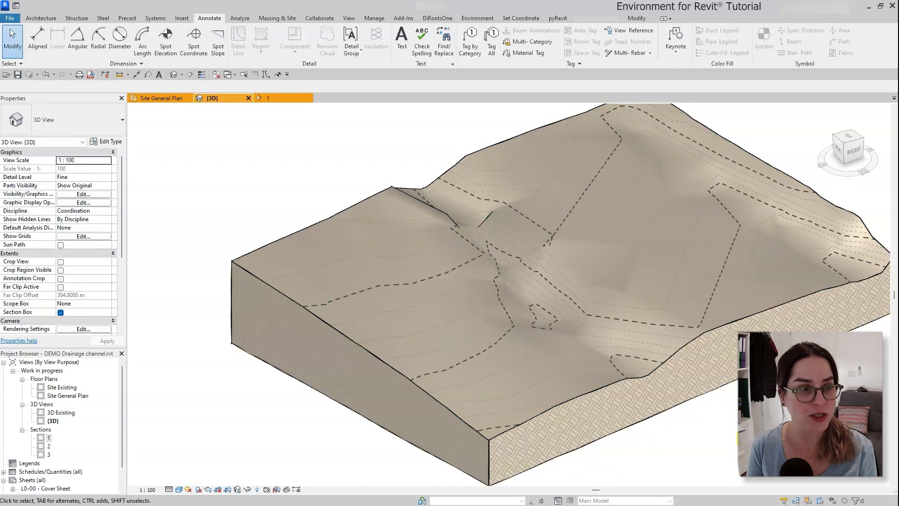
Step: In the Site General Plan, place a 296.50 spot elevation at the channel's right terrain edge
{"action": "left_click", "coordinate": [161, 98]}
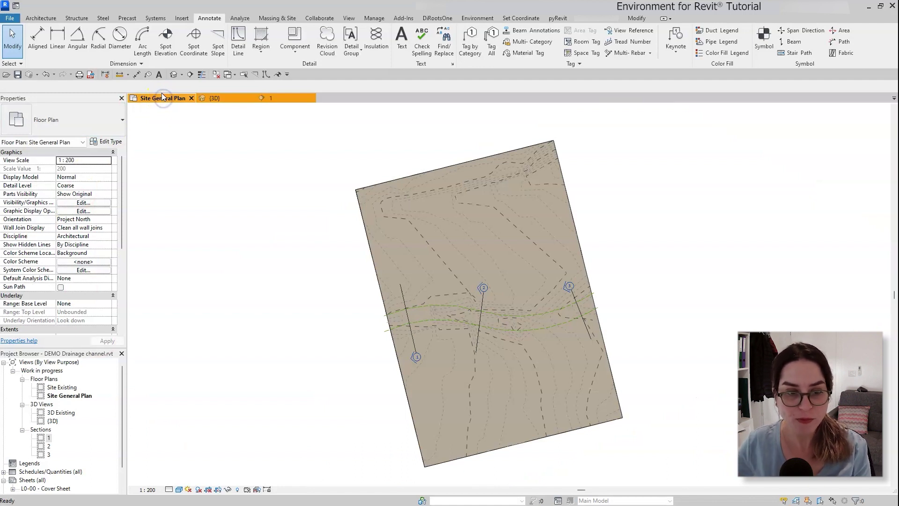
{"action": "left_click", "coordinate": [165, 47]}
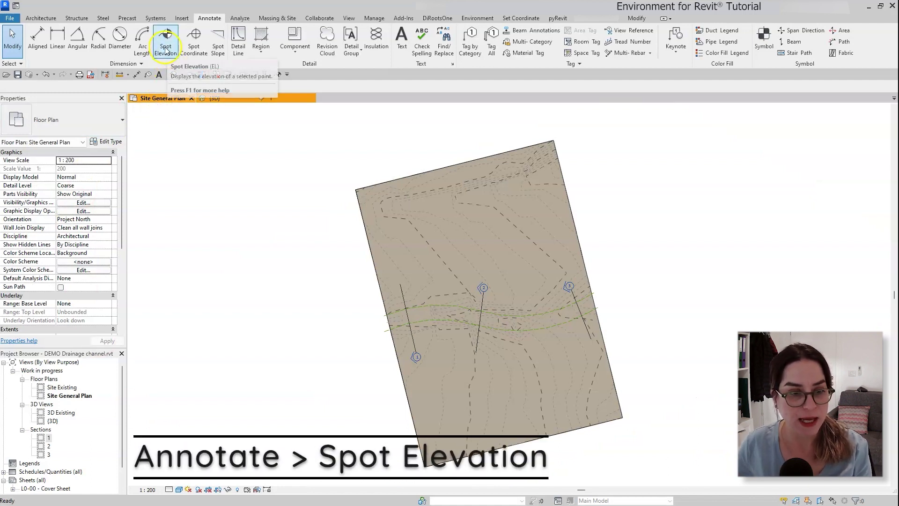
{"action": "scroll", "coordinate": [566, 269], "scroll_direction": "up", "scroll_amount": 6}
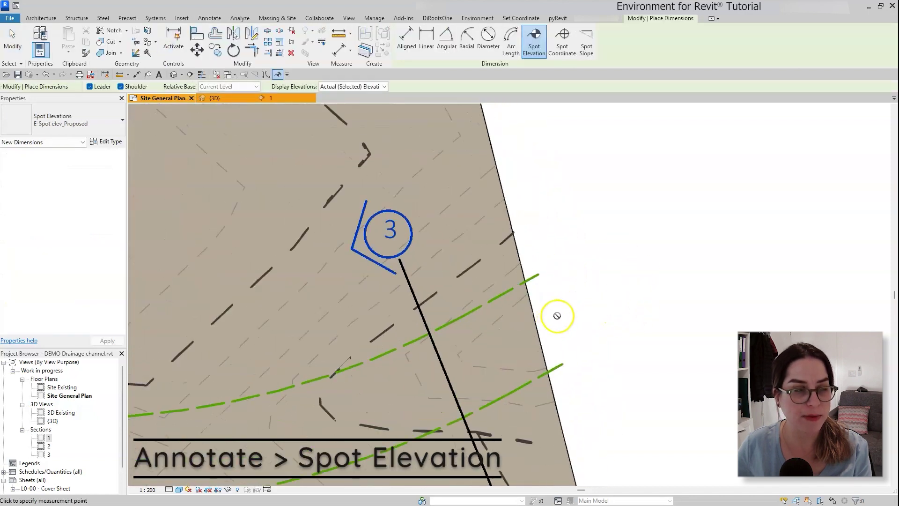
{"action": "left_click", "coordinate": [529, 334]}
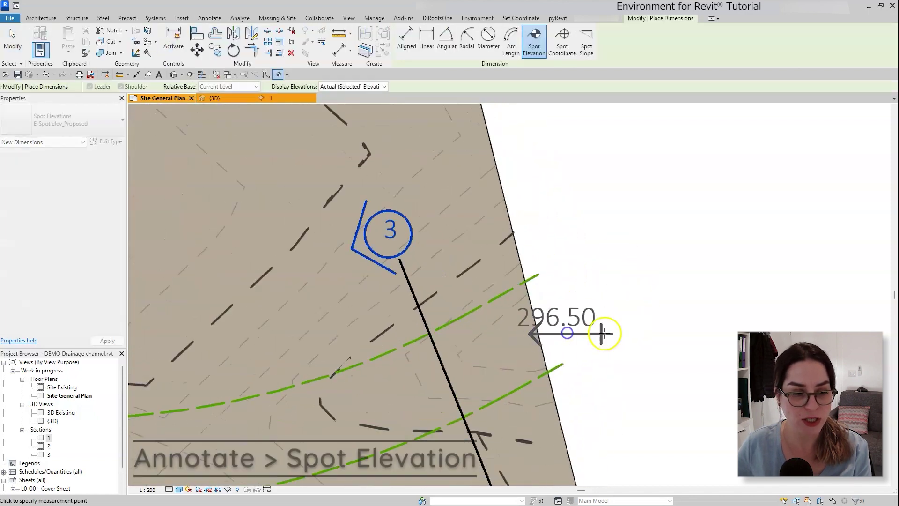
{"action": "left_click", "coordinate": [654, 336]}
{"action": "scroll", "coordinate": [750, 262], "scroll_direction": "down", "scroll_amount": 4}
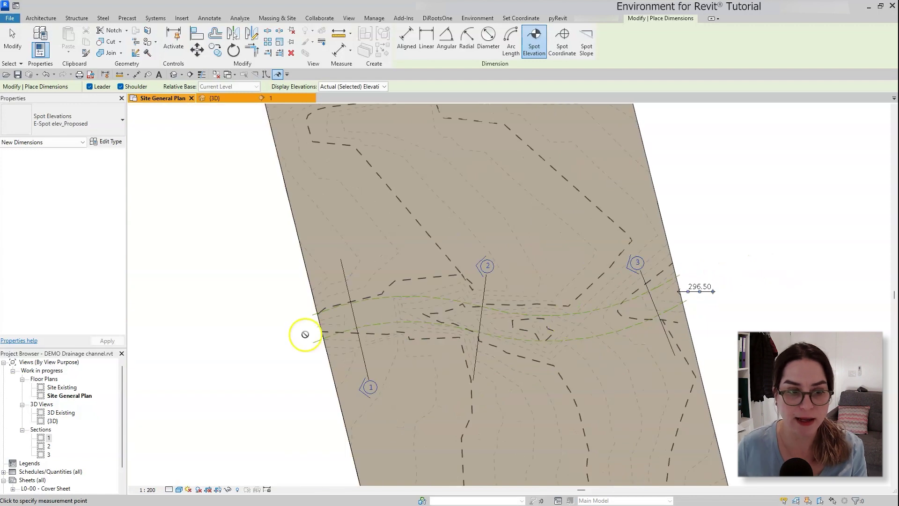
Step: Place a 298.70 spot elevation at the channel's left terrain edge and finish
{"action": "scroll", "coordinate": [316, 324], "scroll_direction": "up", "scroll_amount": 4}
{"action": "scroll", "coordinate": [316, 324], "scroll_direction": "up", "scroll_amount": 3}
{"action": "left_click", "coordinate": [336, 324]}
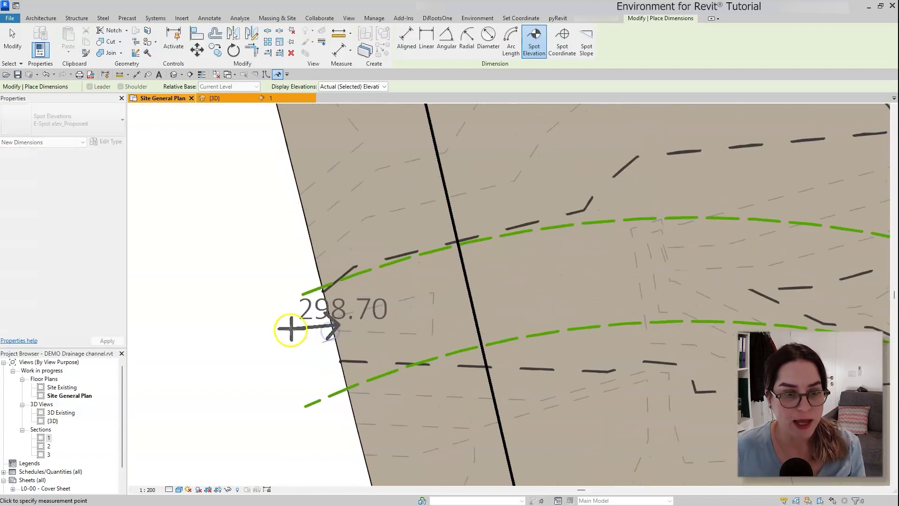
{"action": "left_click", "coordinate": [192, 322]}
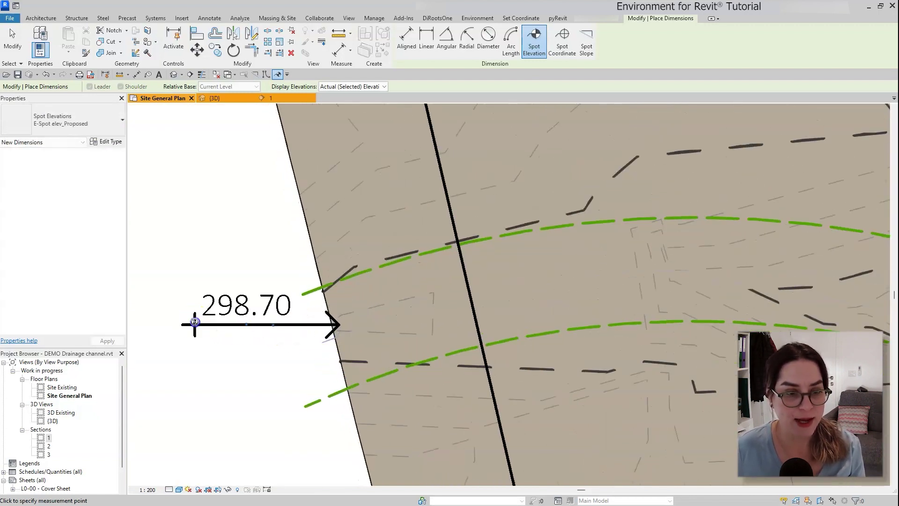
{"action": "scroll", "coordinate": [193, 322], "scroll_direction": "down", "scroll_amount": 2}
{"action": "scroll", "coordinate": [191, 321], "scroll_direction": "down", "scroll_amount": 2}
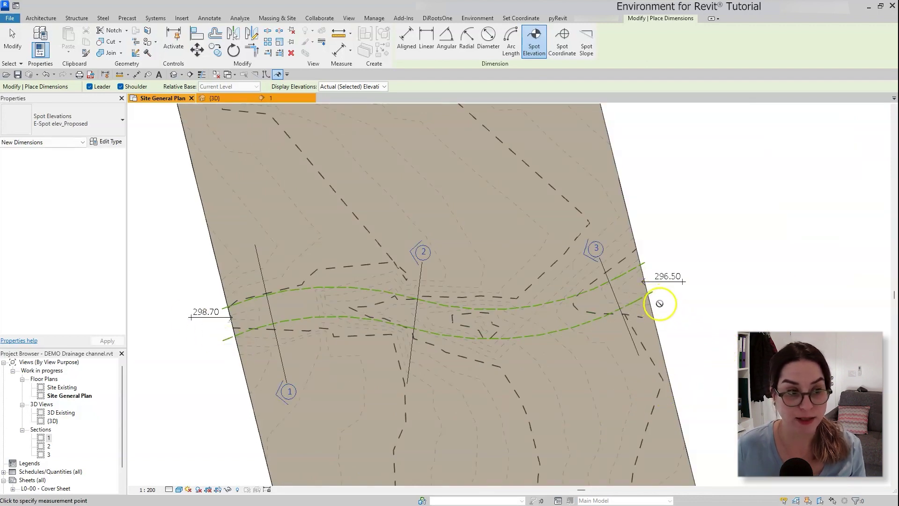
{"action": "key", "text": "Escape"}
{"action": "key", "text": "Escape"}
Step: Measure the three chained centreline lines with Total Length, reading 29.04608 m
{"action": "key", "text": "Tab"}
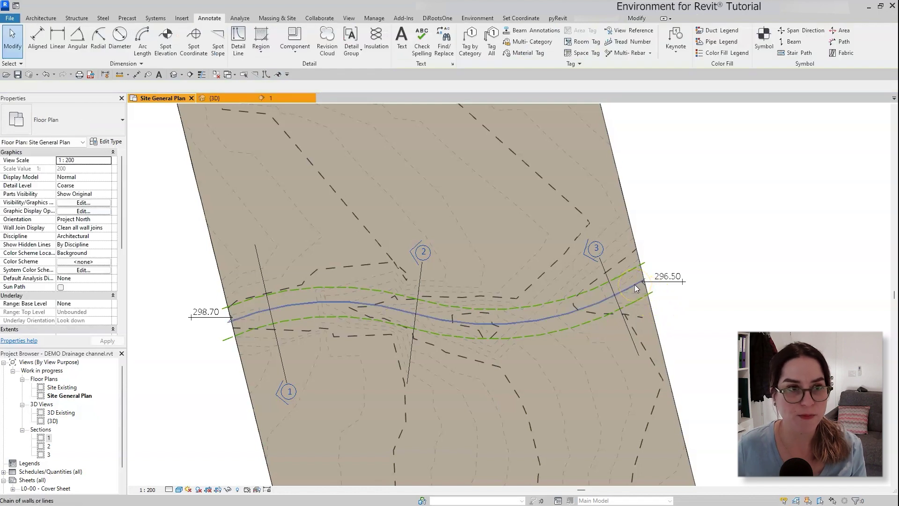
{"action": "left_click", "coordinate": [634, 285]}
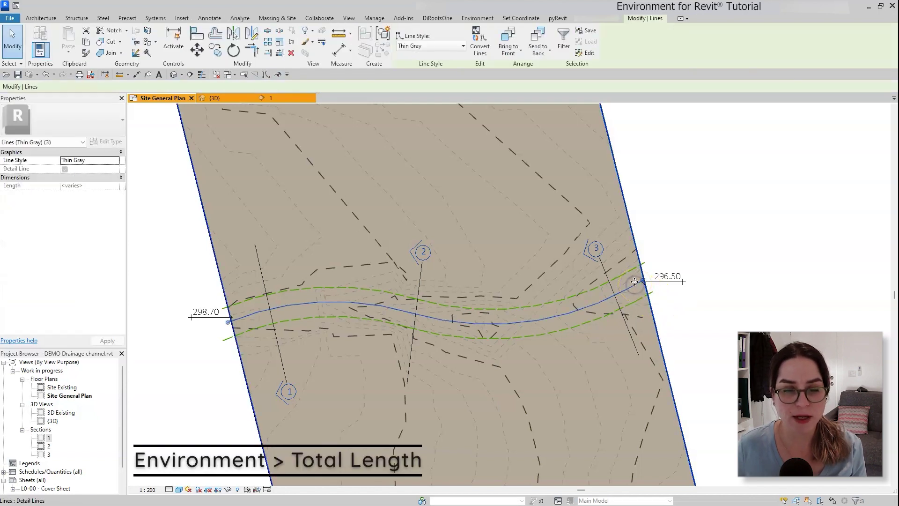
{"action": "left_click", "coordinate": [477, 19]}
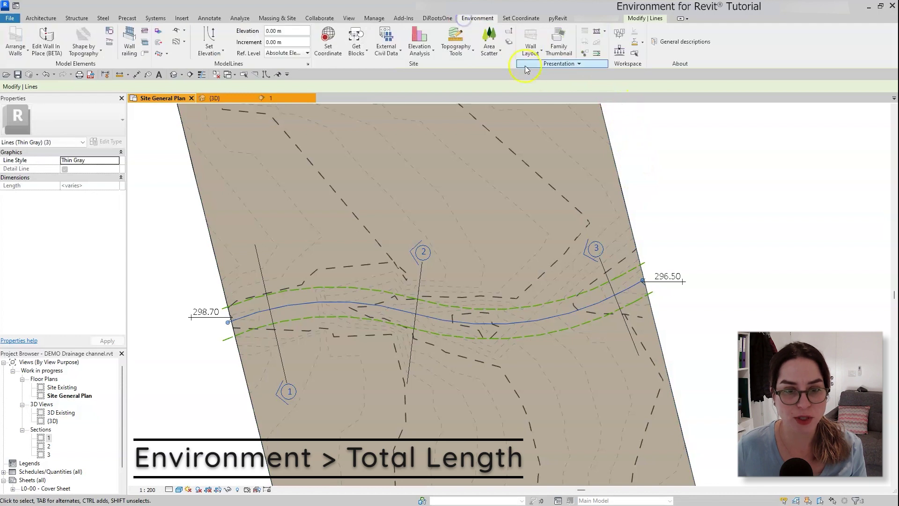
{"action": "left_click", "coordinate": [636, 45]}
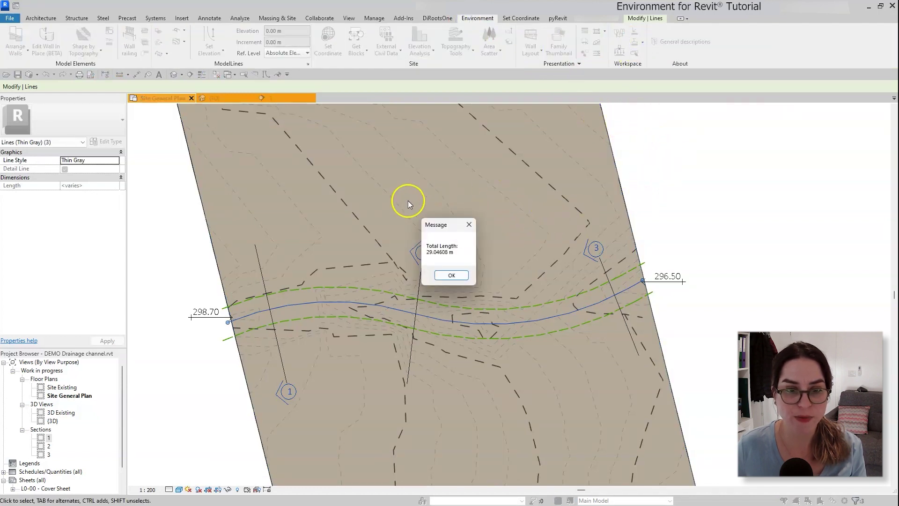
{"action": "left_click", "coordinate": [451, 275]}
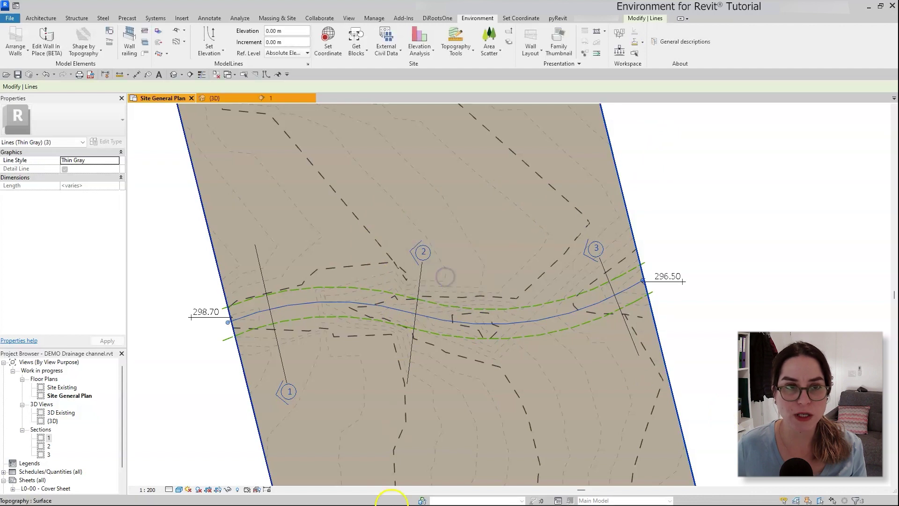
Step: Calculate 2.2 ÷ 29 = 0.0758620689655172 in Calculator, then close it
{"action": "left_click", "coordinate": [469, 494]}
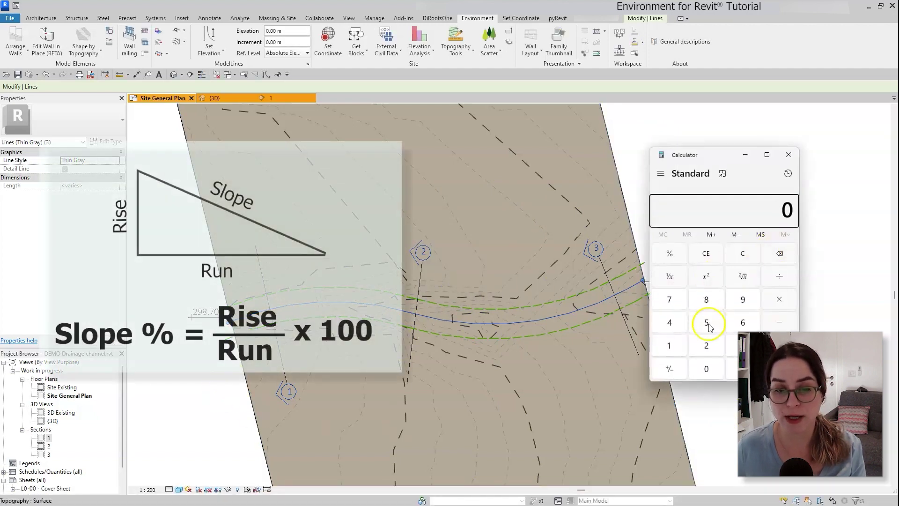
{"action": "left_click", "coordinate": [706, 345]}
{"action": "left_click", "coordinate": [743, 368]}
{"action": "left_click", "coordinate": [706, 345]}
{"action": "left_click", "coordinate": [779, 276]}
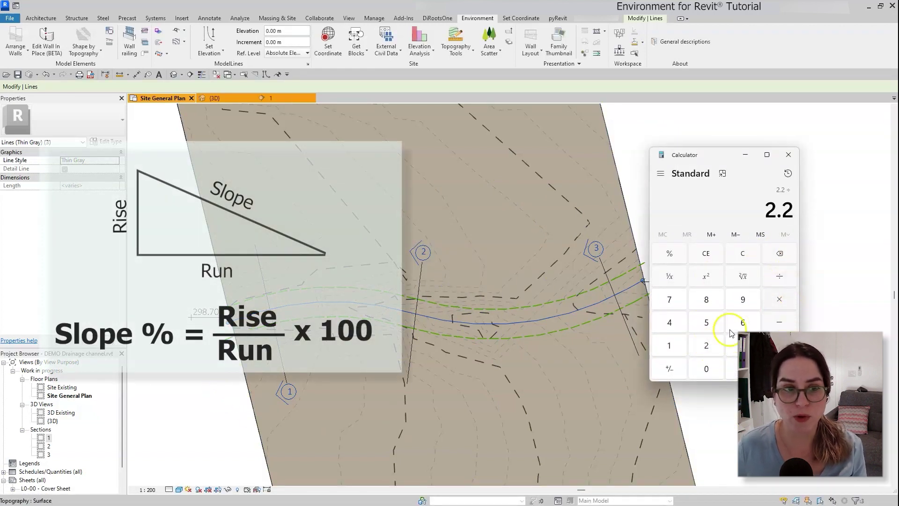
{"action": "left_click", "coordinate": [706, 346]}
{"action": "left_click", "coordinate": [743, 299]}
{"action": "left_click", "coordinate": [780, 369]}
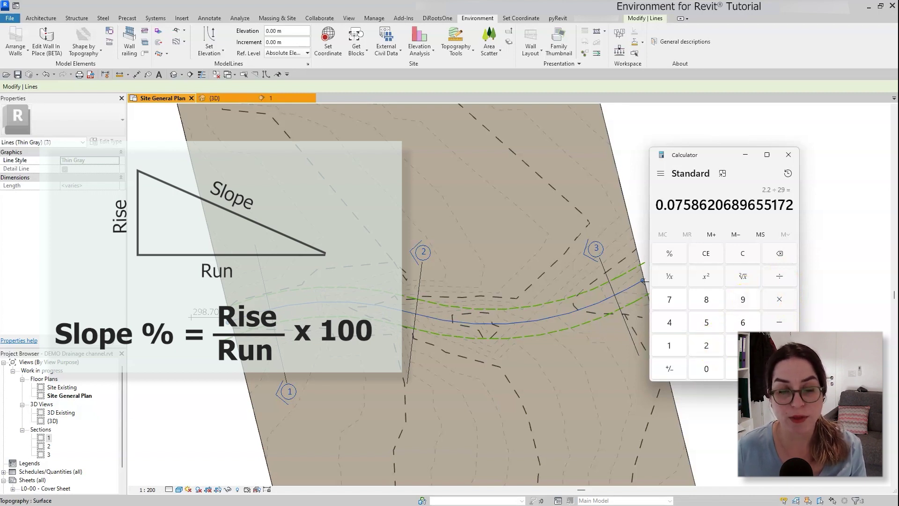
{"action": "left_click", "coordinate": [795, 155]}
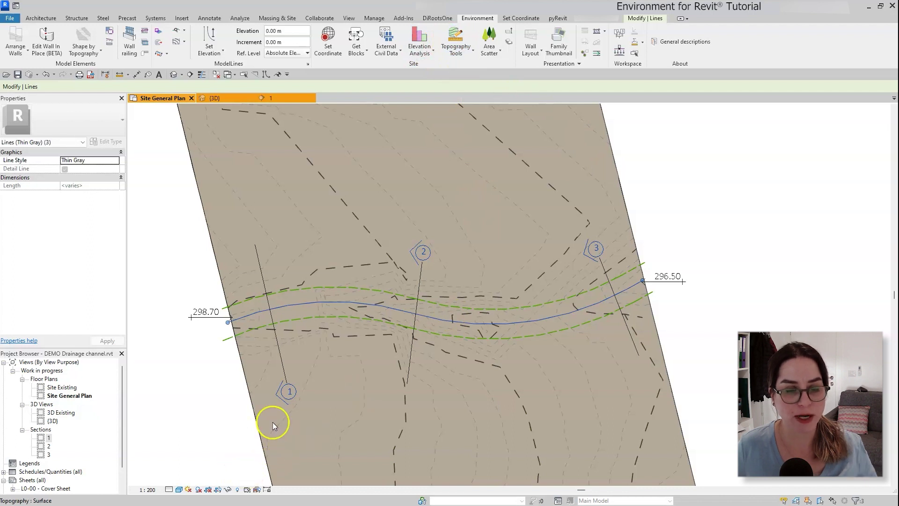
Step: Switch the plan to Wireframe visual style and open the Environment Topography Tools
{"action": "left_click", "coordinate": [179, 490]}
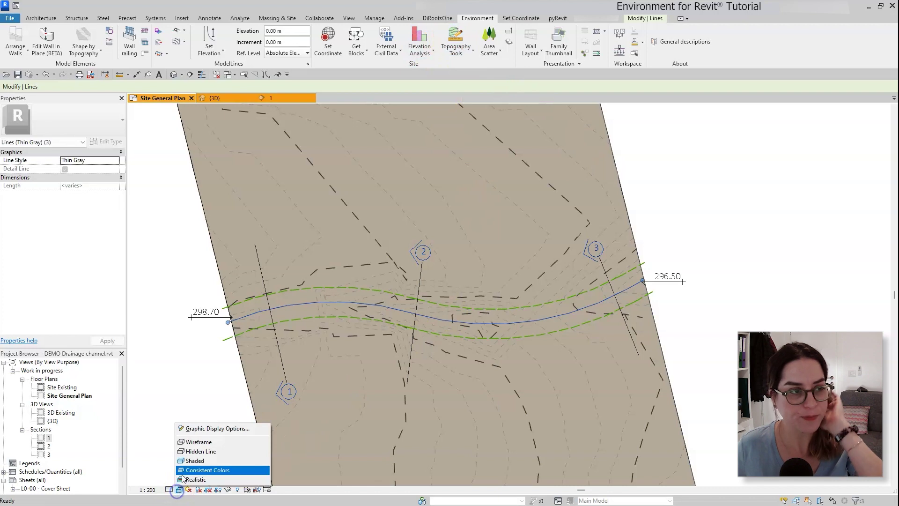
{"action": "left_click", "coordinate": [189, 442]}
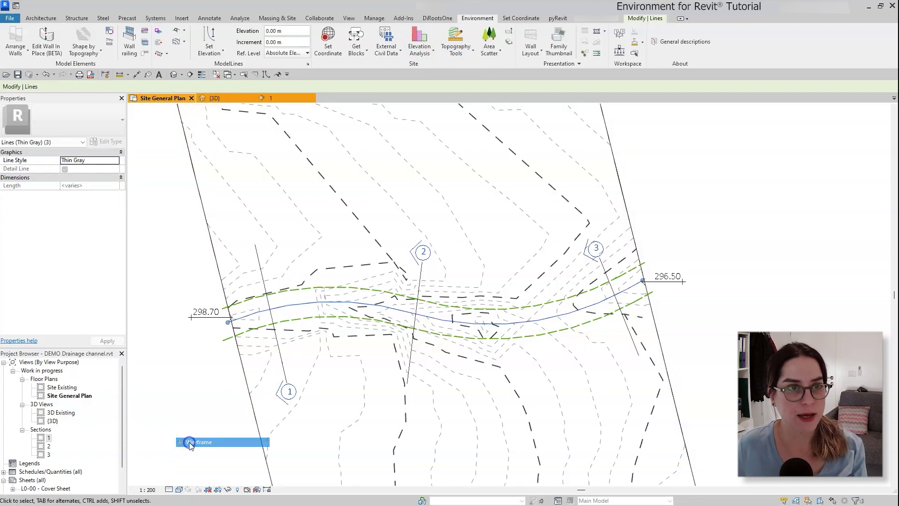
{"action": "left_click", "coordinate": [473, 45]}
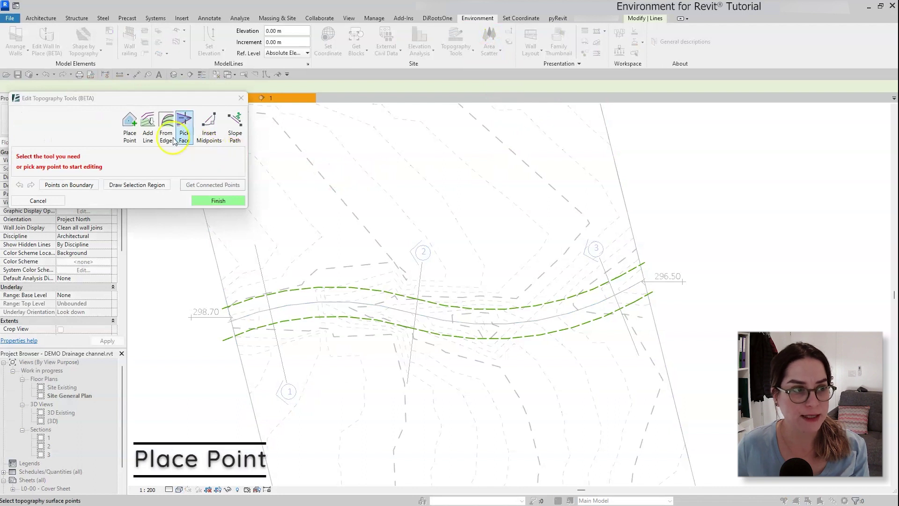
Step: Place a 298.65 m topography point on the channel edge beside the 298.70 label
{"action": "left_click", "coordinate": [129, 125]}
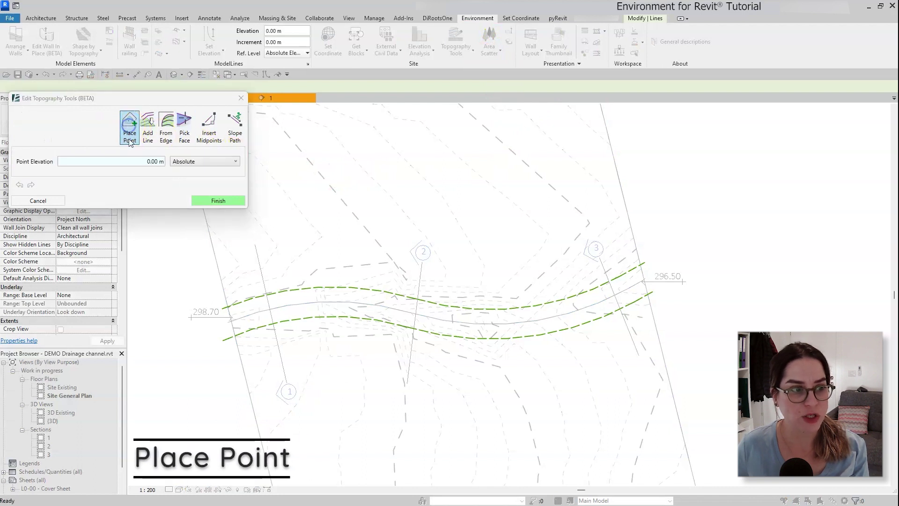
{"action": "double_click", "coordinate": [159, 161]}
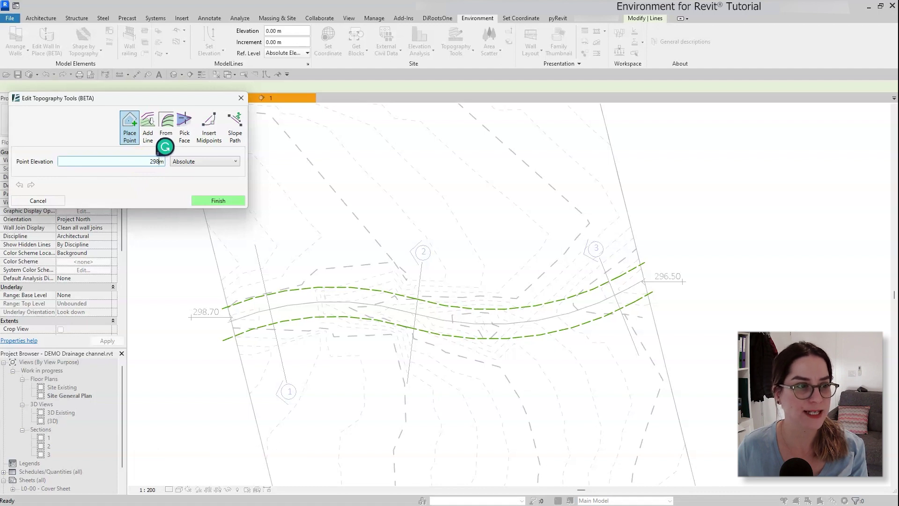
{"action": "type", "text": "298.65"}
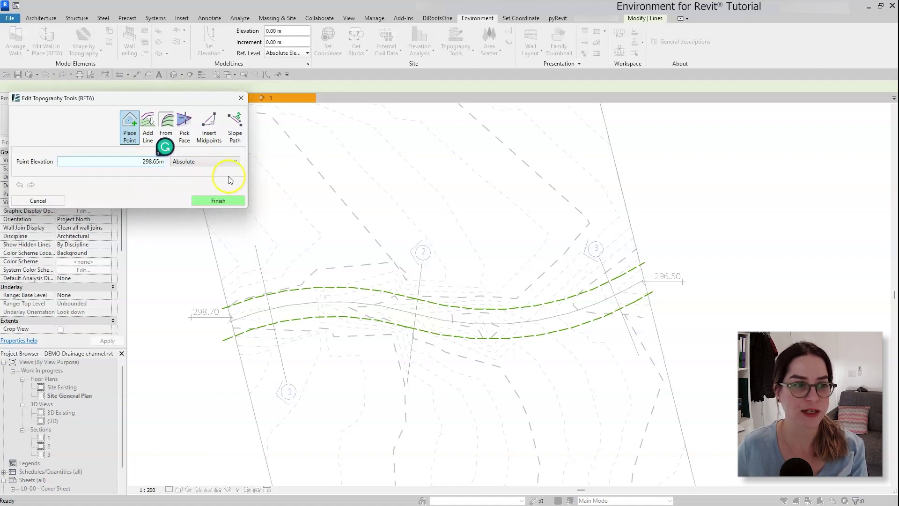
{"action": "scroll", "coordinate": [184, 284], "scroll_direction": "up", "scroll_amount": 4}
{"action": "scroll", "coordinate": [232, 312], "scroll_direction": "up", "scroll_amount": 4}
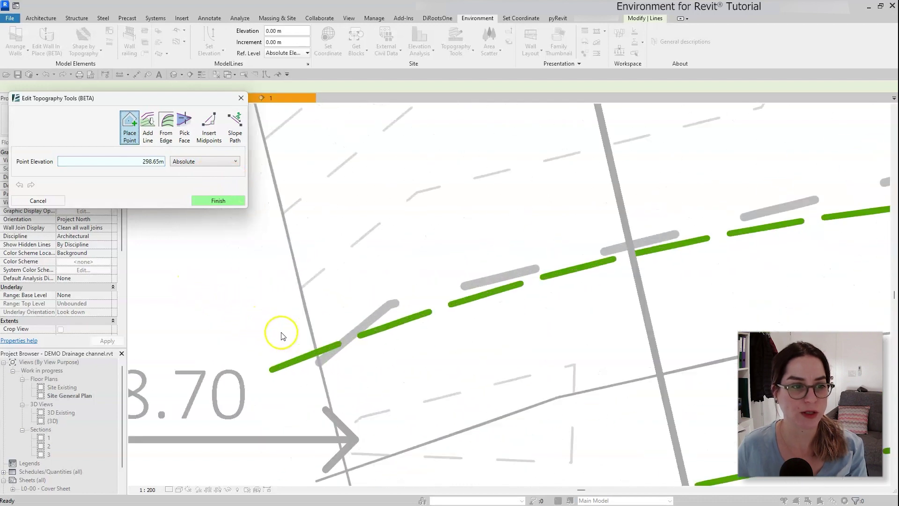
{"action": "left_click", "coordinate": [383, 397]}
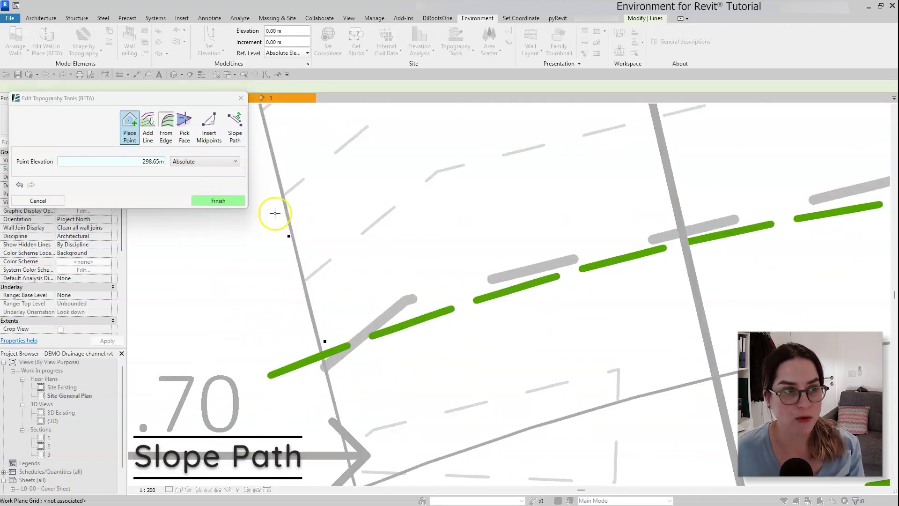
{"action": "left_click", "coordinate": [237, 136]}
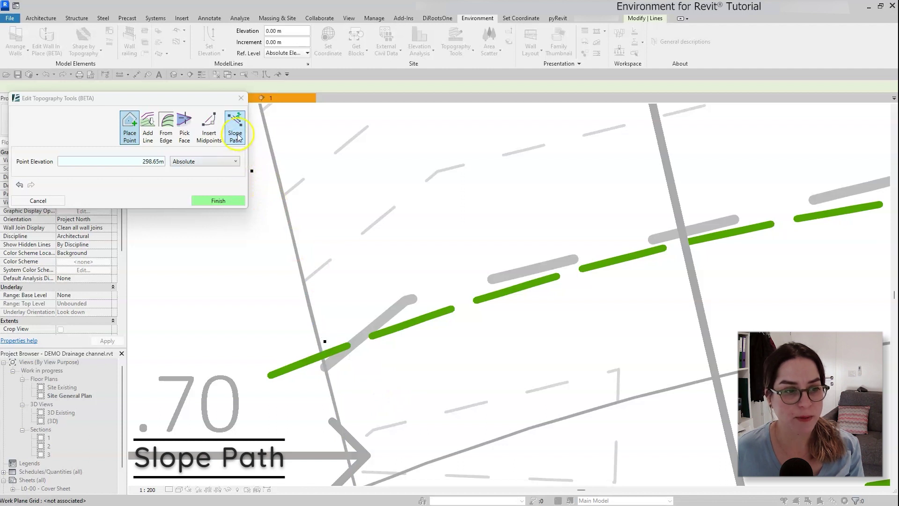
Step: Define a slope path from the 298.65 point to where the channel edge meets section 2
{"action": "left_click", "coordinate": [326, 325]}
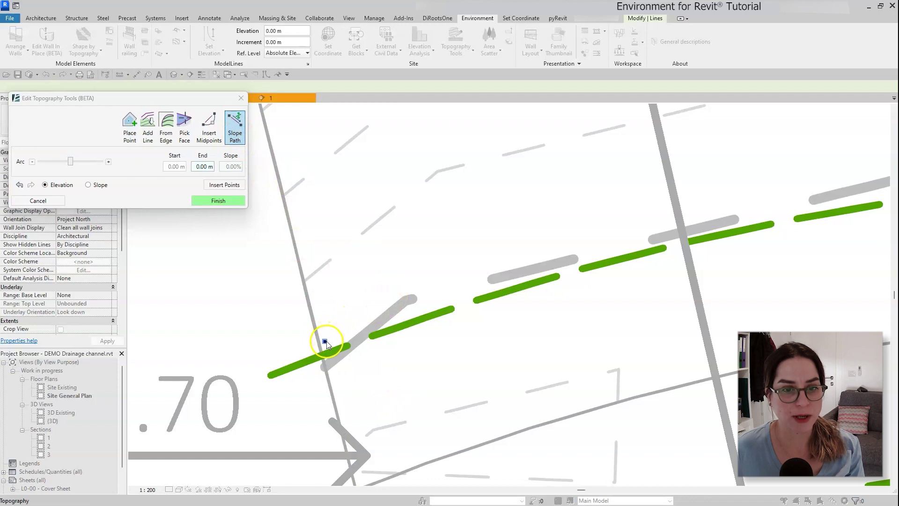
{"action": "left_click", "coordinate": [325, 344]}
{"action": "scroll", "coordinate": [325, 342], "scroll_direction": "down", "scroll_amount": 5}
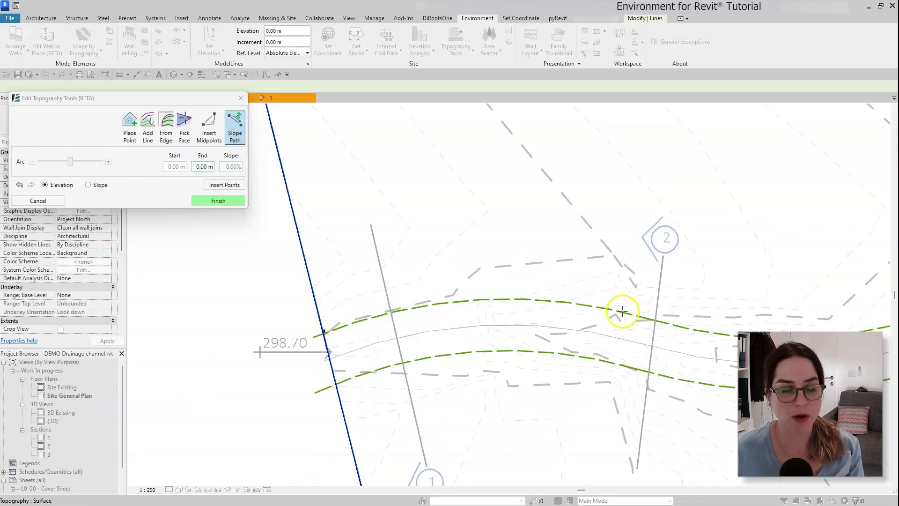
{"action": "left_click", "coordinate": [654, 318]}
{"action": "scroll", "coordinate": [658, 320], "scroll_direction": "up", "scroll_amount": 5}
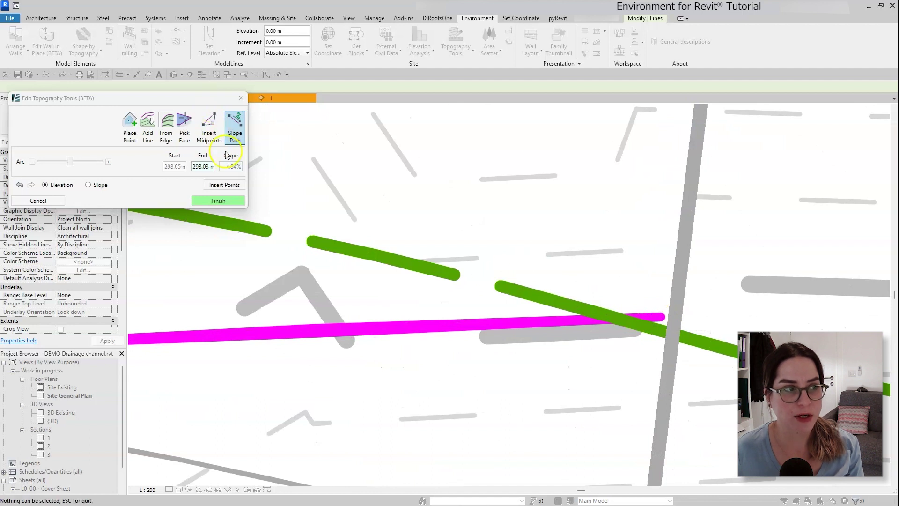
{"action": "left_click", "coordinate": [89, 184]}
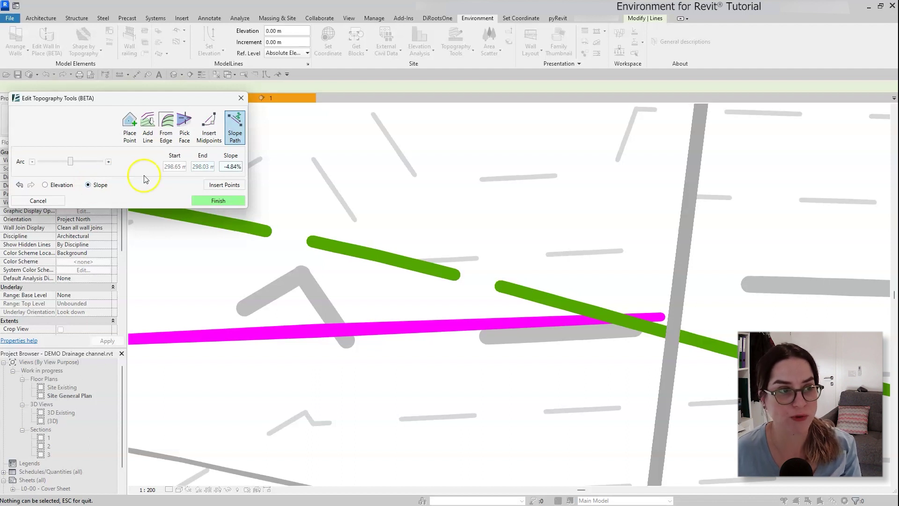
Step: Bend the first path's arc to follow the channel edge and insert its points
{"action": "double_click", "coordinate": [238, 167]}
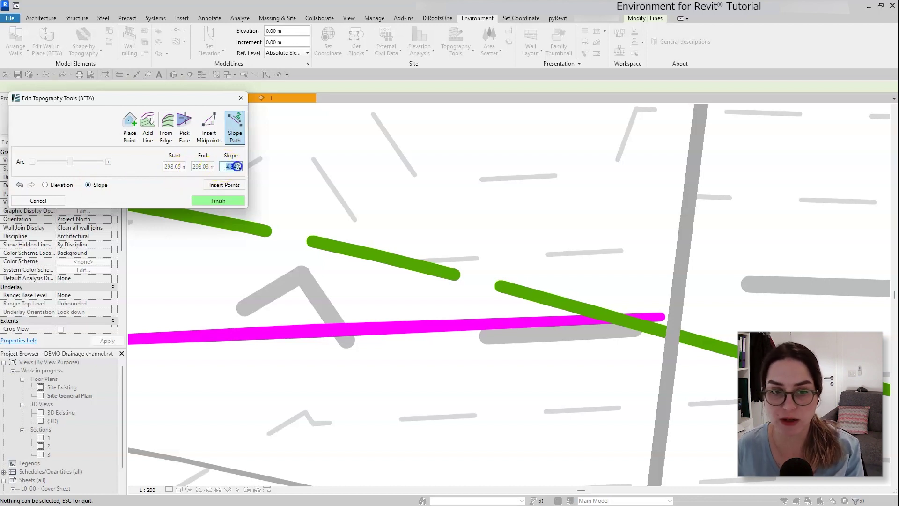
{"action": "scroll", "coordinate": [532, 301], "scroll_direction": "down", "scroll_amount": 5}
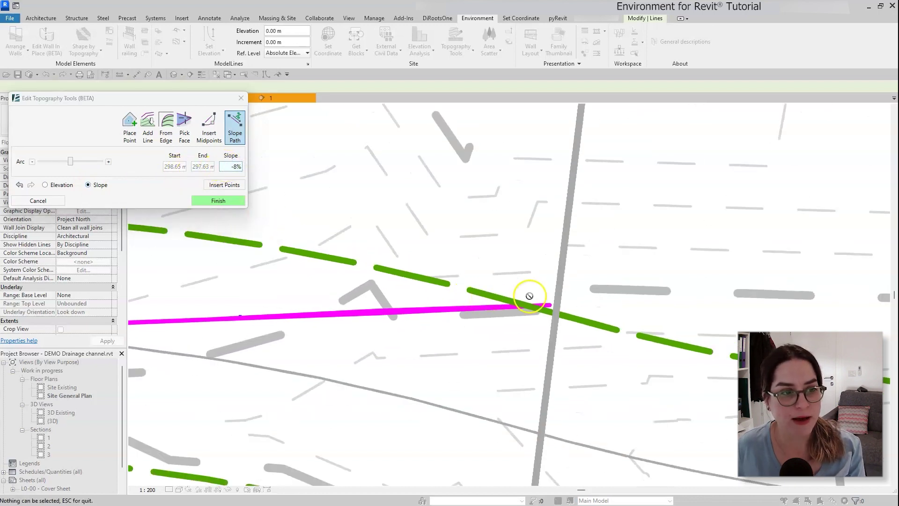
{"action": "scroll", "coordinate": [621, 314], "scroll_direction": "down", "scroll_amount": 2}
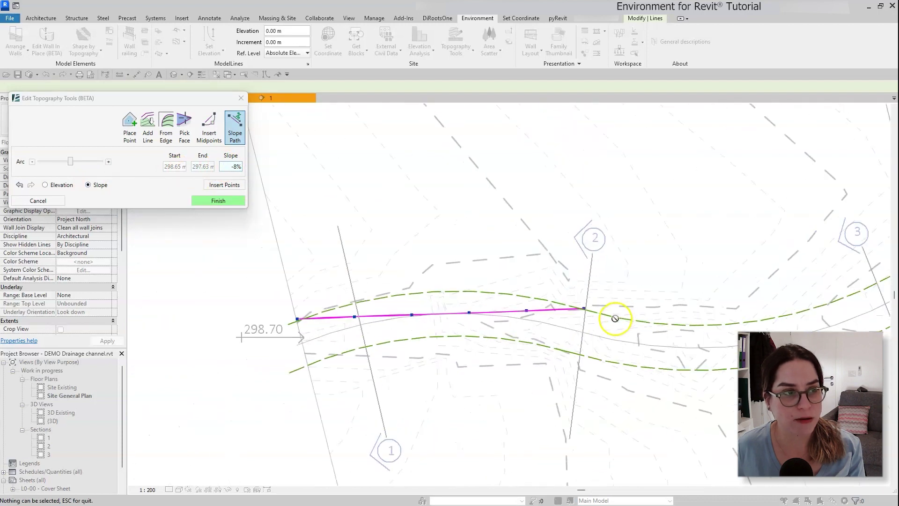
{"action": "left_click", "coordinate": [71, 163]}
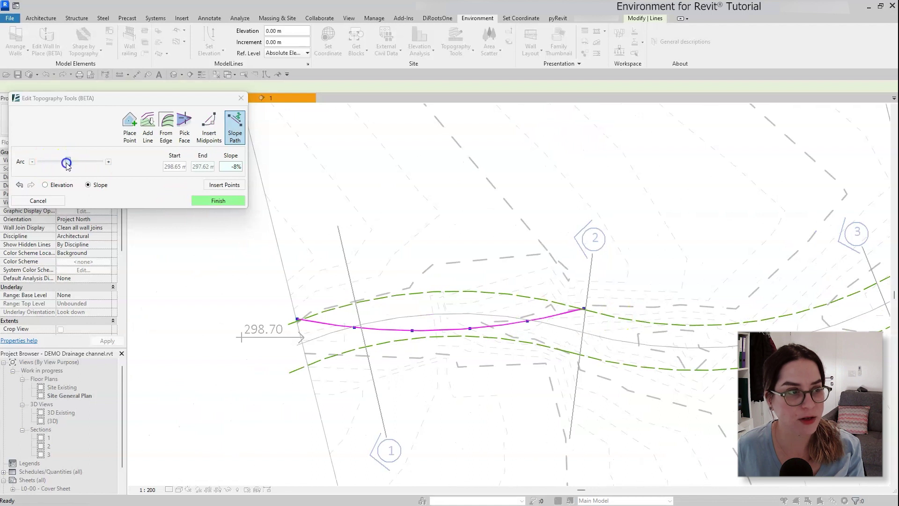
{"action": "left_click_drag", "start_coordinate": [67, 163], "coordinate": [70, 162]}
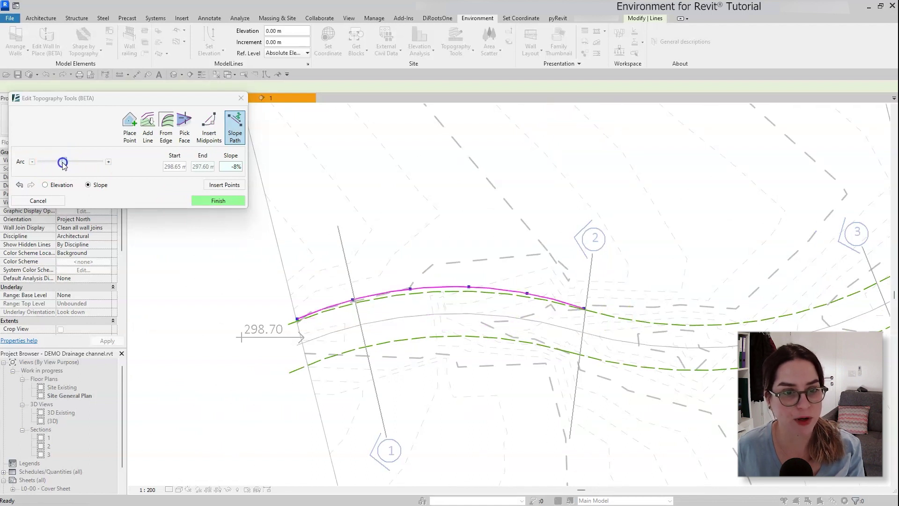
{"action": "left_click", "coordinate": [108, 161]}
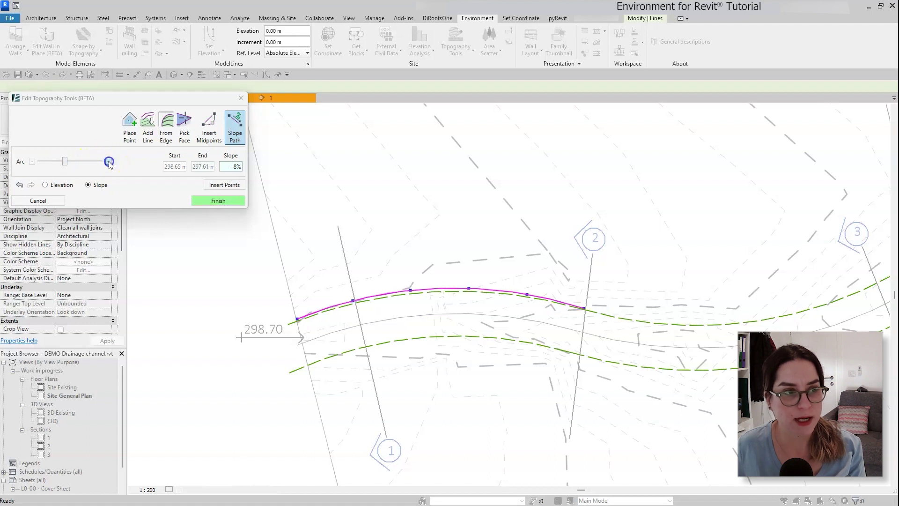
{"action": "left_click", "coordinate": [109, 162]}
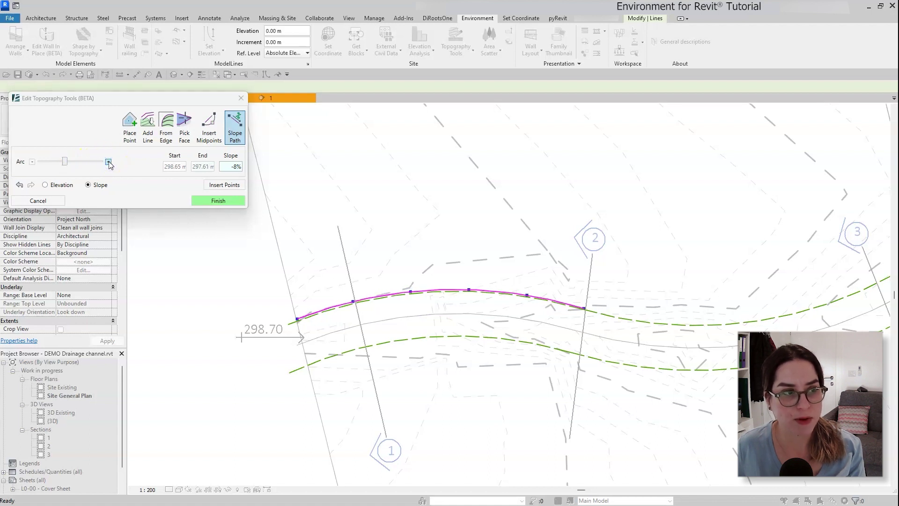
{"action": "left_click", "coordinate": [221, 185]}
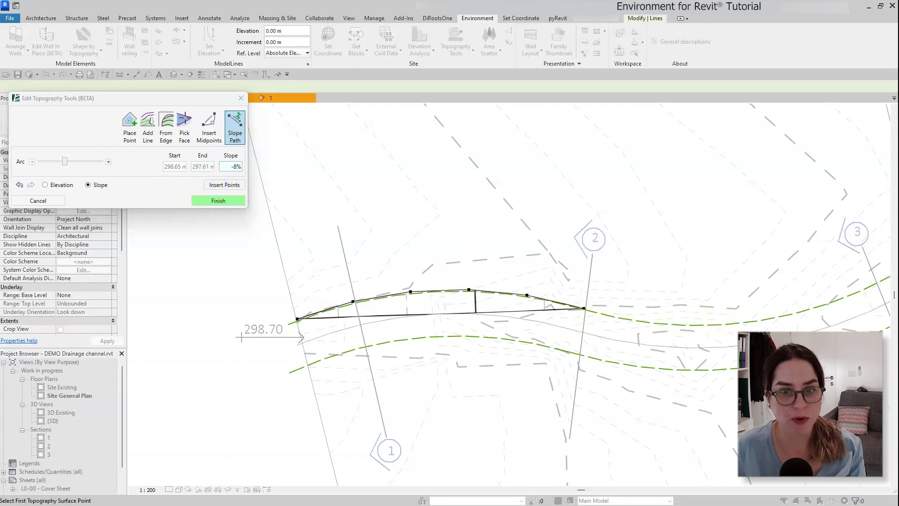
{"action": "scroll", "coordinate": [876, 394], "scroll_direction": "up", "scroll_amount": 1}
{"action": "middle_click_drag", "start_coordinate": [562, 411], "coordinate": [301, 436]}
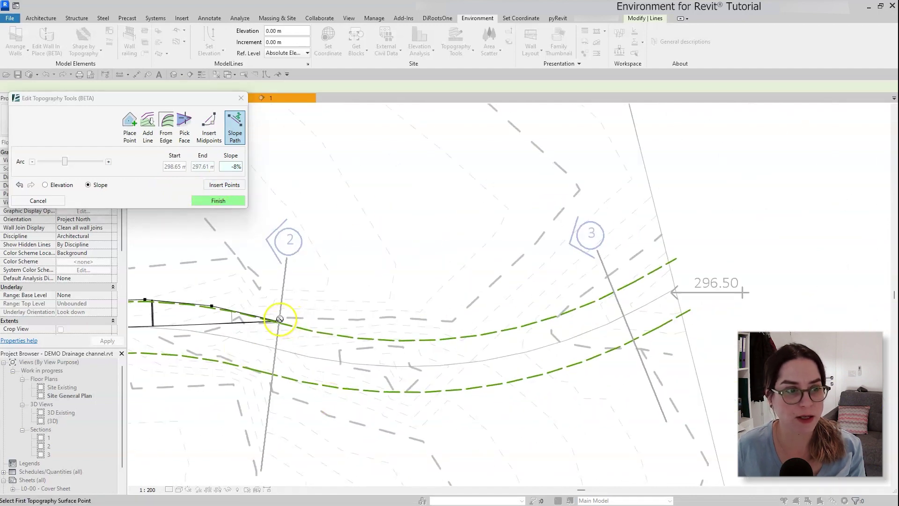
Step: Add a second slope path to the edge near section 3 with slope 8, inserting its points
{"action": "left_click", "coordinate": [656, 275]}
{"action": "scroll", "coordinate": [651, 278], "scroll_direction": "up", "scroll_amount": 3}
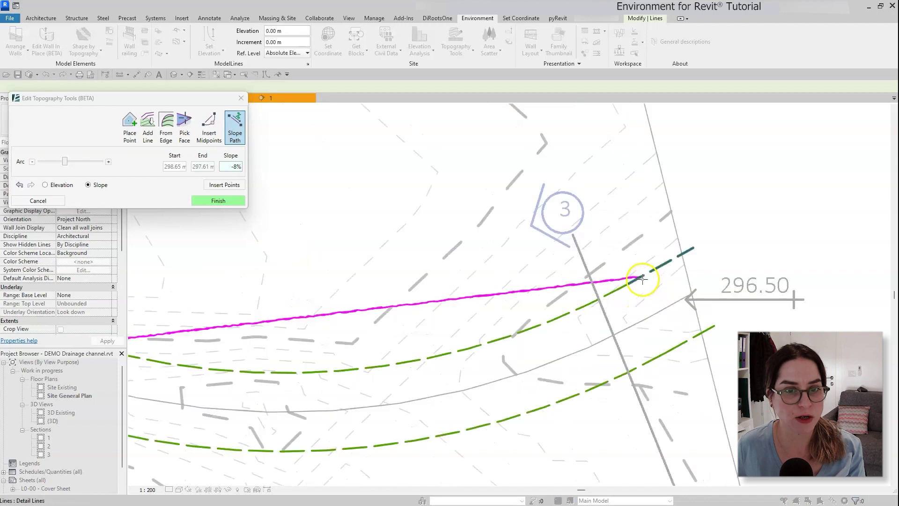
{"action": "scroll", "coordinate": [635, 284], "scroll_direction": "up", "scroll_amount": 3}
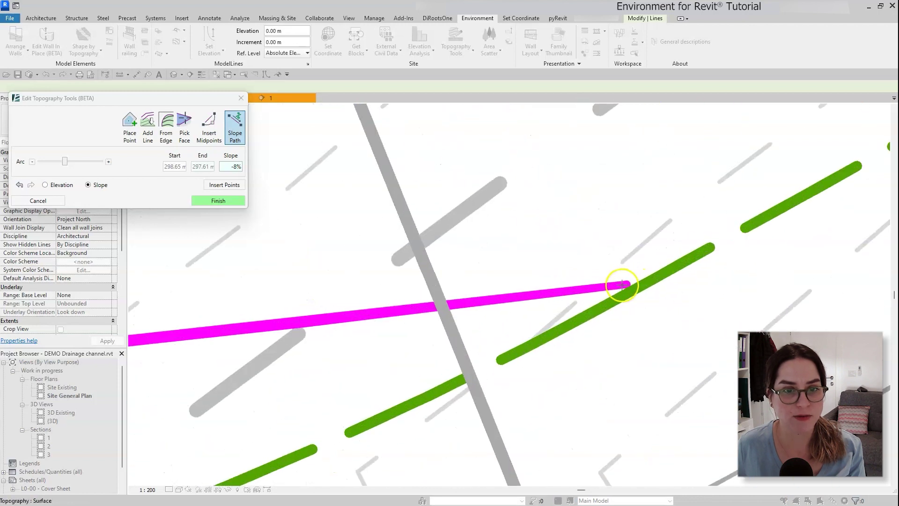
{"action": "left_click", "coordinate": [622, 284]}
{"action": "scroll", "coordinate": [659, 312], "scroll_direction": "down", "scroll_amount": 4}
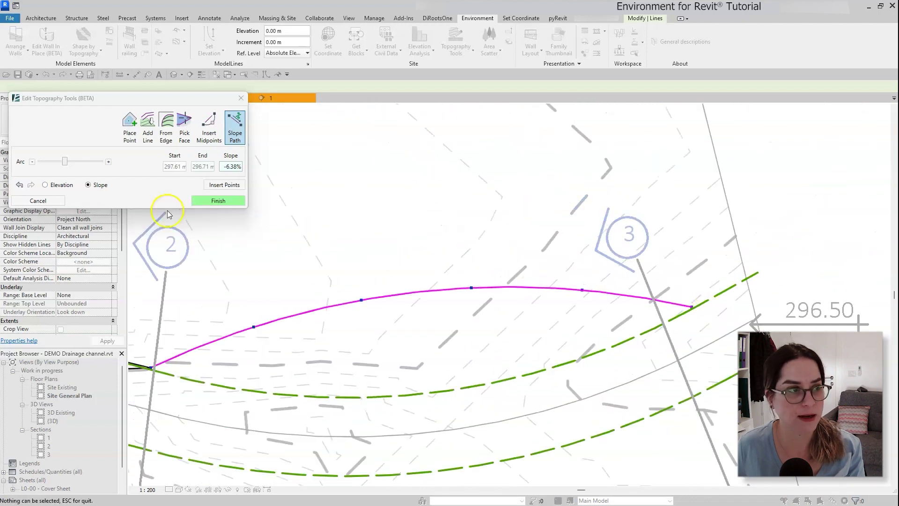
{"action": "left_click_drag", "start_coordinate": [69, 161], "coordinate": [70, 161]}
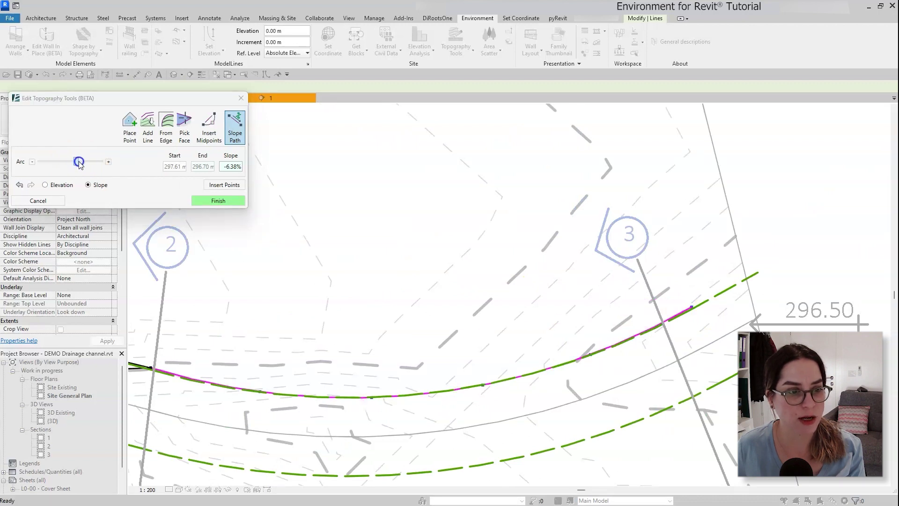
{"action": "left_click_drag", "start_coordinate": [78, 164], "coordinate": [79, 163]}
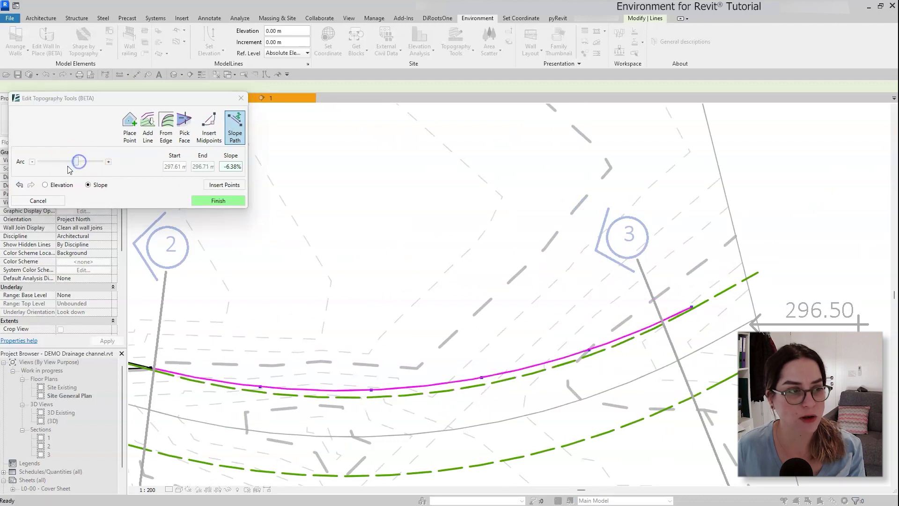
{"action": "left_click", "coordinate": [109, 162]}
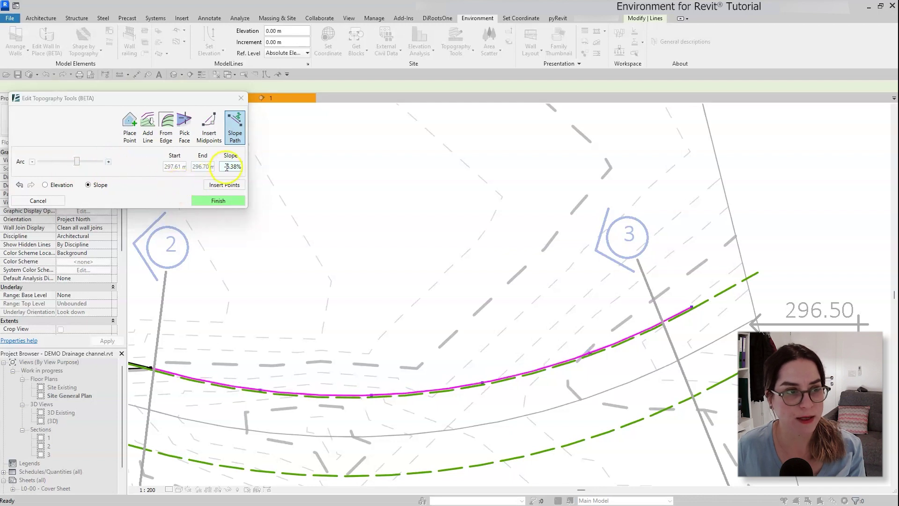
{"action": "left_click_drag", "start_coordinate": [227, 167], "coordinate": [233, 167]}
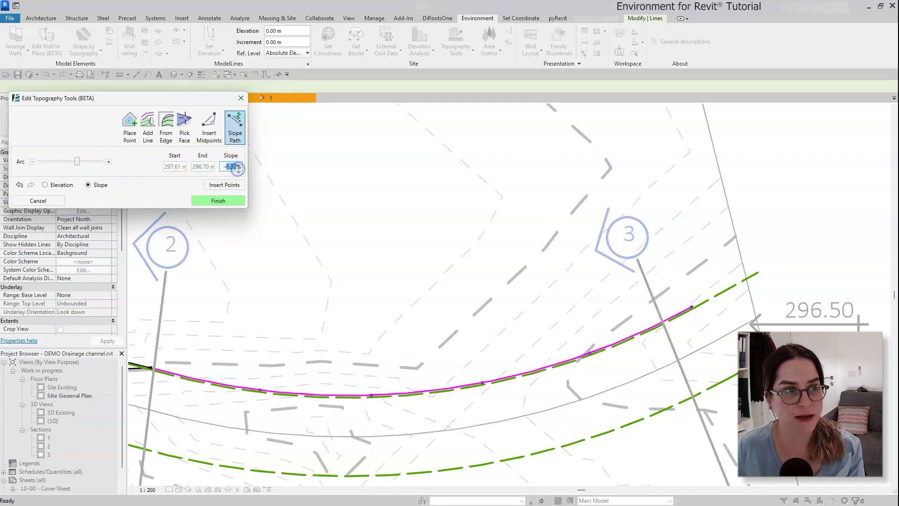
{"action": "type", "text": "8"}
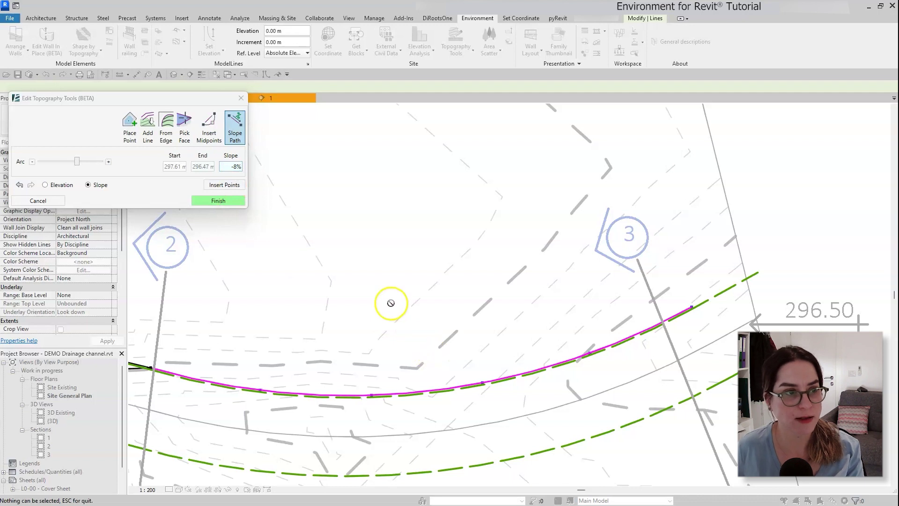
{"action": "left_click", "coordinate": [224, 185]}
{"action": "scroll", "coordinate": [750, 293], "scroll_direction": "up", "scroll_amount": 3}
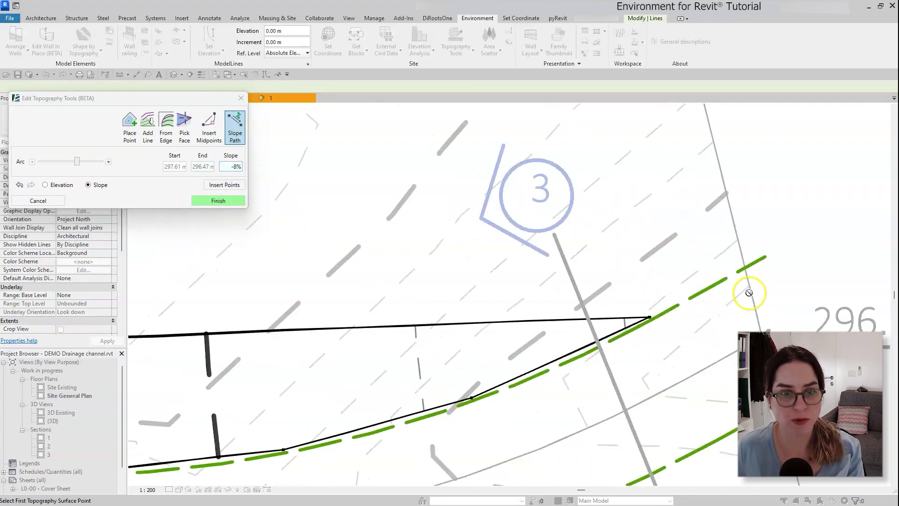
{"action": "scroll", "coordinate": [749, 293], "scroll_direction": "up", "scroll_amount": 2}
Step: Add a final slope path to the green line's end near 296.50 and insert its points
{"action": "left_click", "coordinate": [618, 323]}
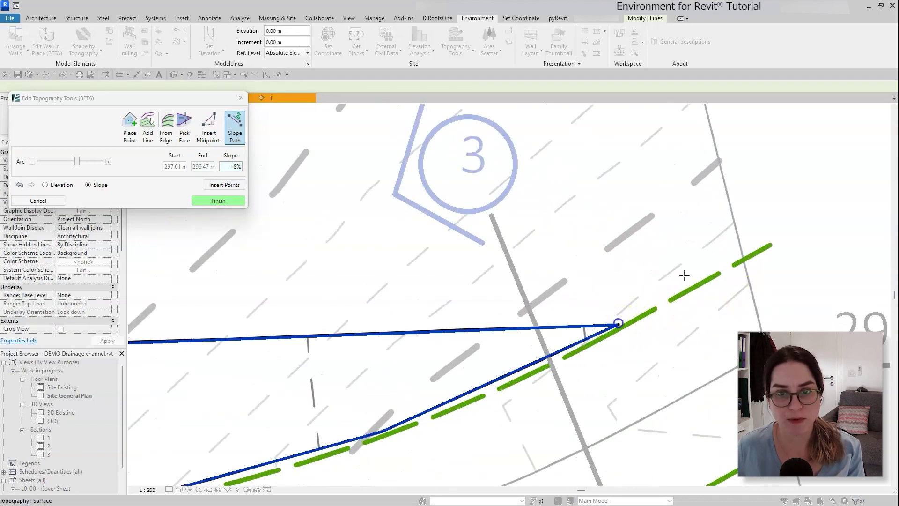
{"action": "left_click", "coordinate": [773, 237]}
{"action": "left_click_drag", "start_coordinate": [75, 162], "coordinate": [69, 164]}
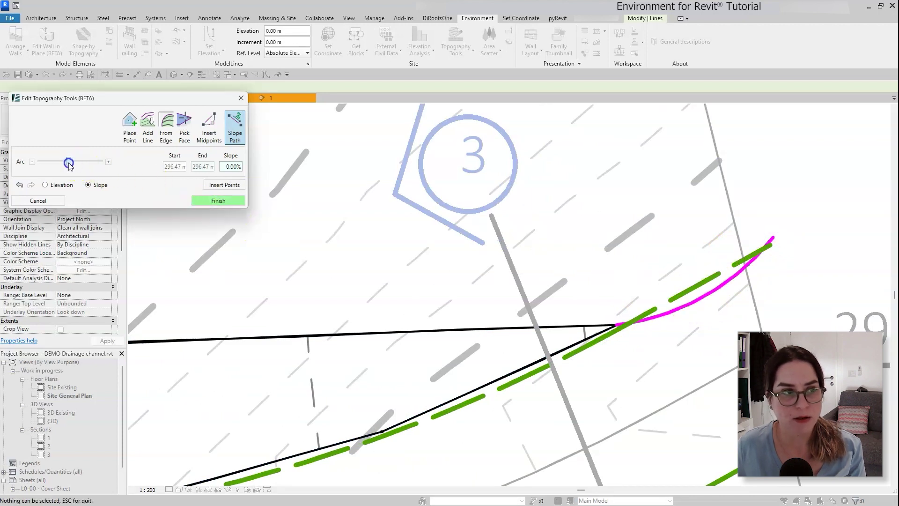
{"action": "left_click", "coordinate": [220, 185]}
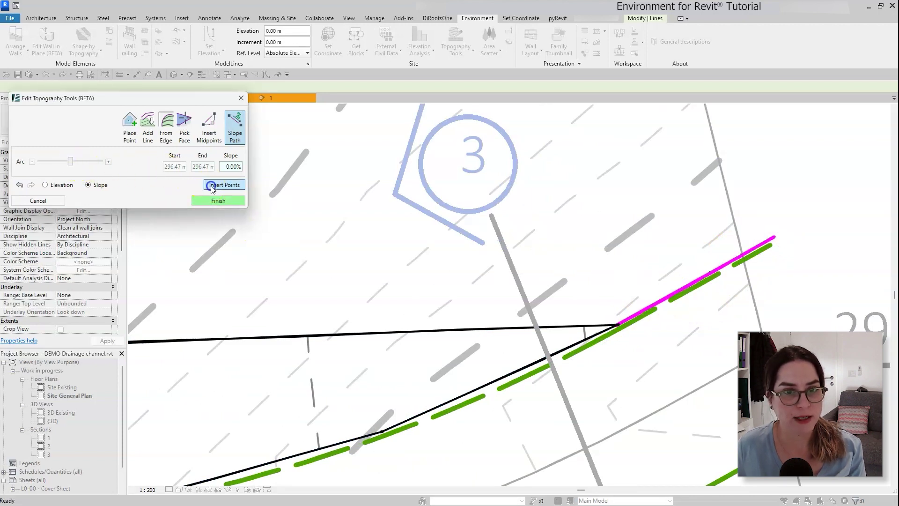
{"action": "scroll", "coordinate": [742, 281], "scroll_direction": "down", "scroll_amount": 5}
{"action": "scroll", "coordinate": [766, 286], "scroll_direction": "down", "scroll_amount": 2}
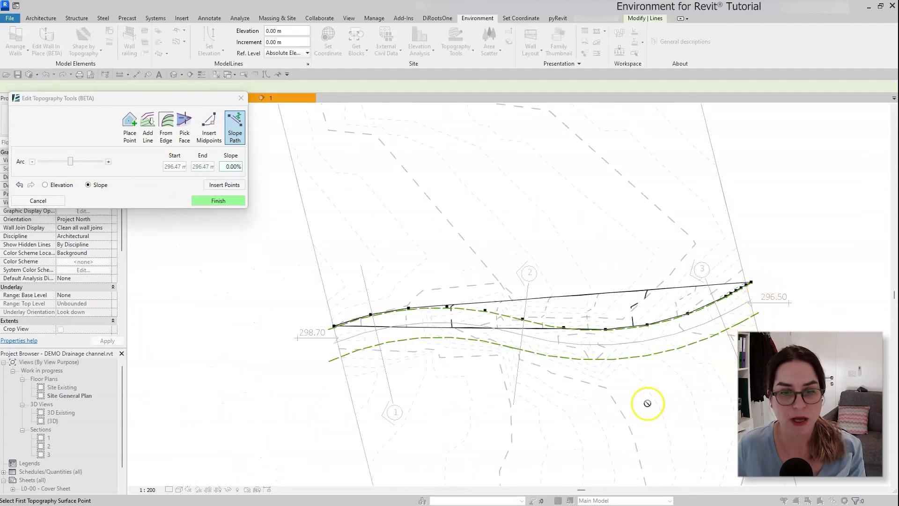
Step: Exit the Slope Path tool so the editor returns to tool selection
{"action": "key", "text": "Escape"}
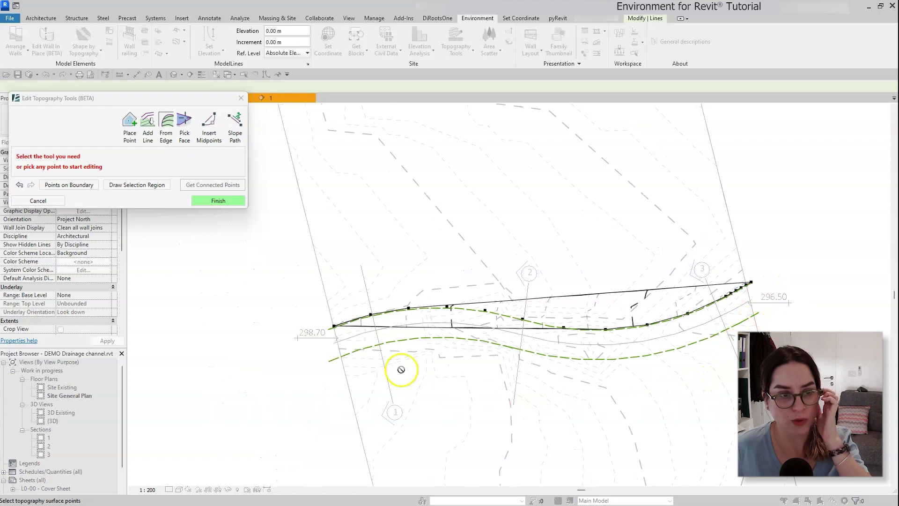
{"action": "scroll", "coordinate": [330, 344], "scroll_direction": "up", "scroll_amount": 5}
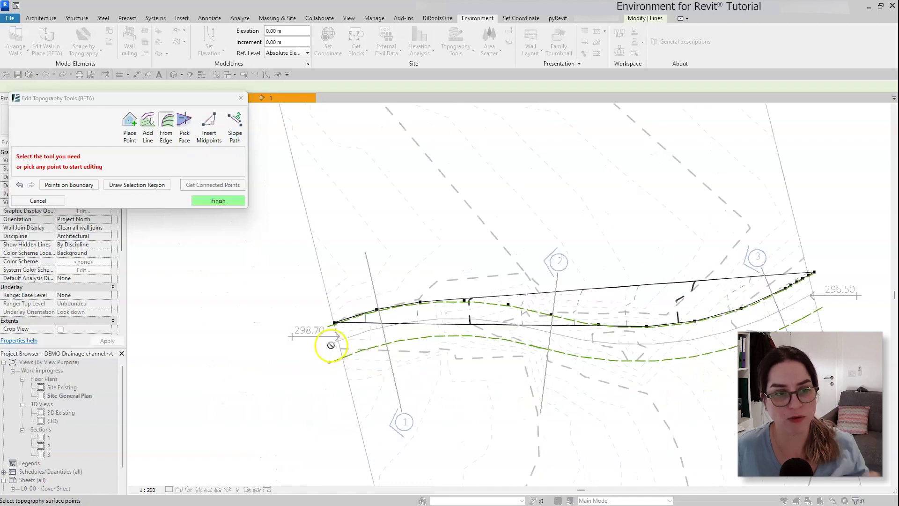
Step: Copy the channel's left end point onto the lower green line
{"action": "left_click", "coordinate": [338, 303]}
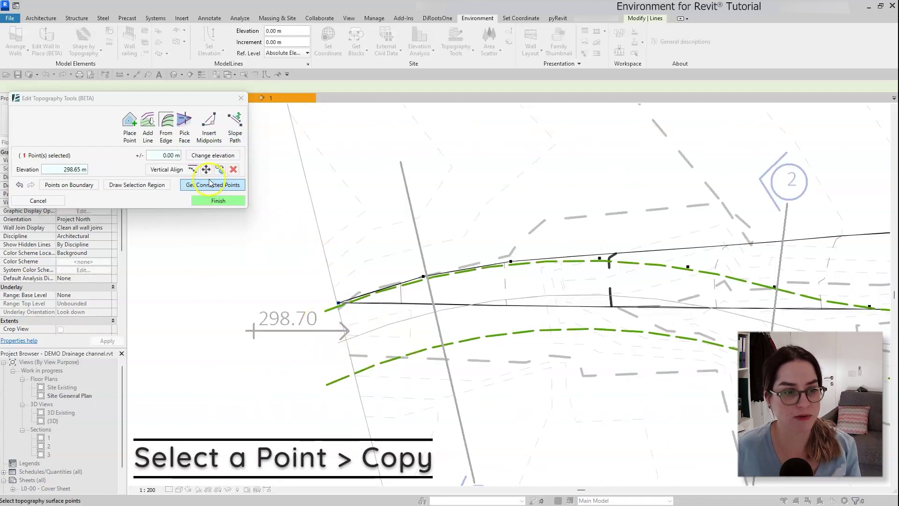
{"action": "left_click", "coordinate": [219, 169]}
{"action": "scroll", "coordinate": [363, 338], "scroll_direction": "up", "scroll_amount": 3}
{"action": "scroll", "coordinate": [325, 321], "scroll_direction": "up", "scroll_amount": 2}
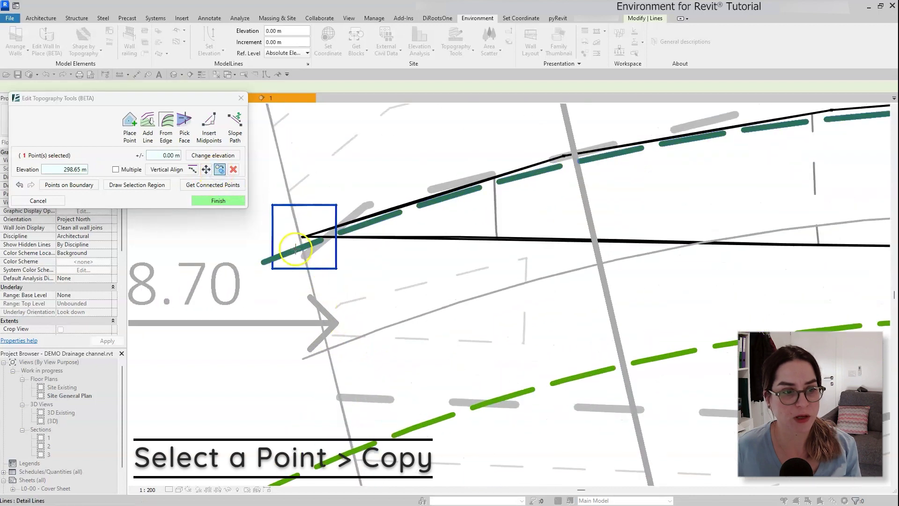
{"action": "left_click", "coordinate": [303, 236]}
{"action": "scroll", "coordinate": [372, 455], "scroll_direction": "up", "scroll_amount": 3}
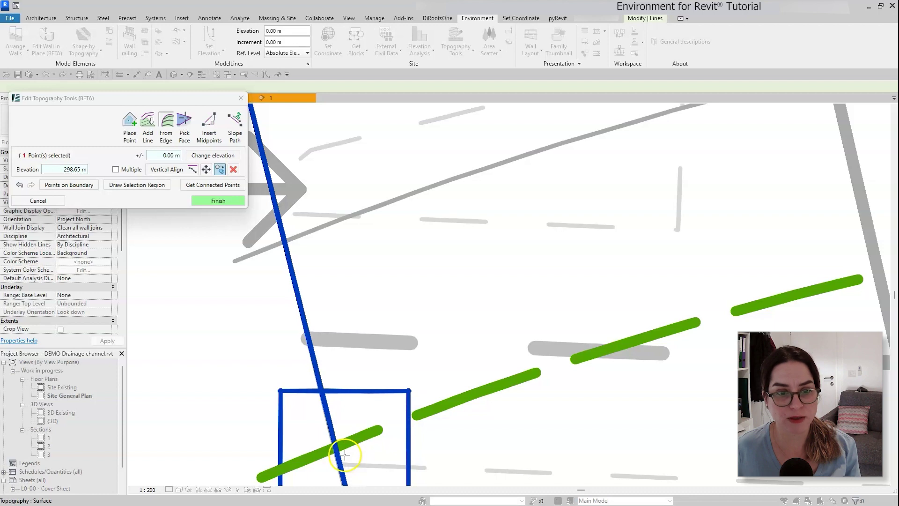
{"action": "left_click", "coordinate": [343, 457]}
{"action": "scroll", "coordinate": [253, 414], "scroll_direction": "down", "scroll_amount": 3}
{"action": "scroll", "coordinate": [253, 414], "scroll_direction": "down", "scroll_amount": 4}
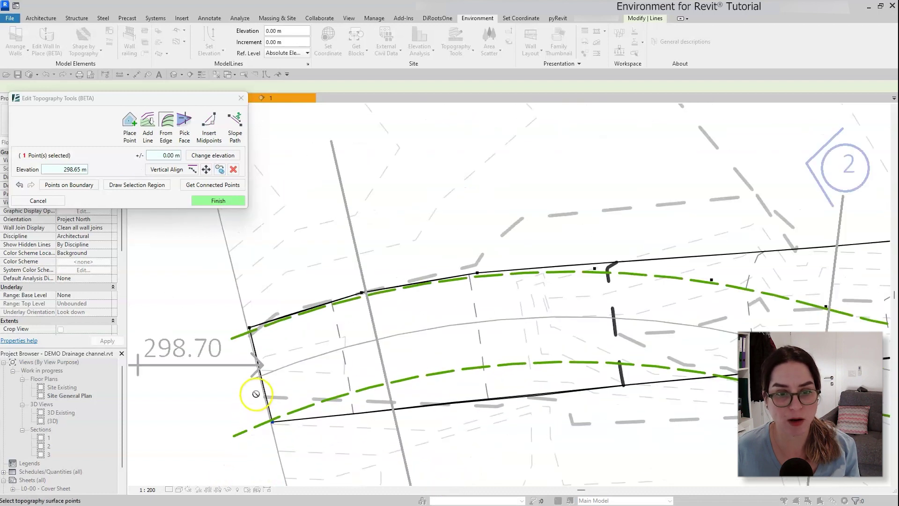
{"action": "left_click", "coordinate": [595, 445]}
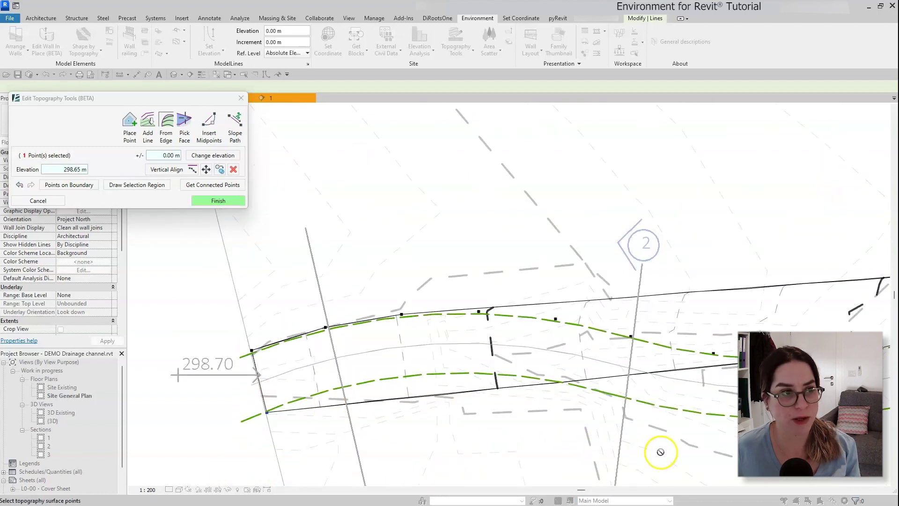
Step: Copy the channel point near grid 3 onto the lower green line
{"action": "scroll", "coordinate": [646, 367], "scroll_direction": "up", "scroll_amount": 2}
{"action": "left_click", "coordinate": [610, 339]}
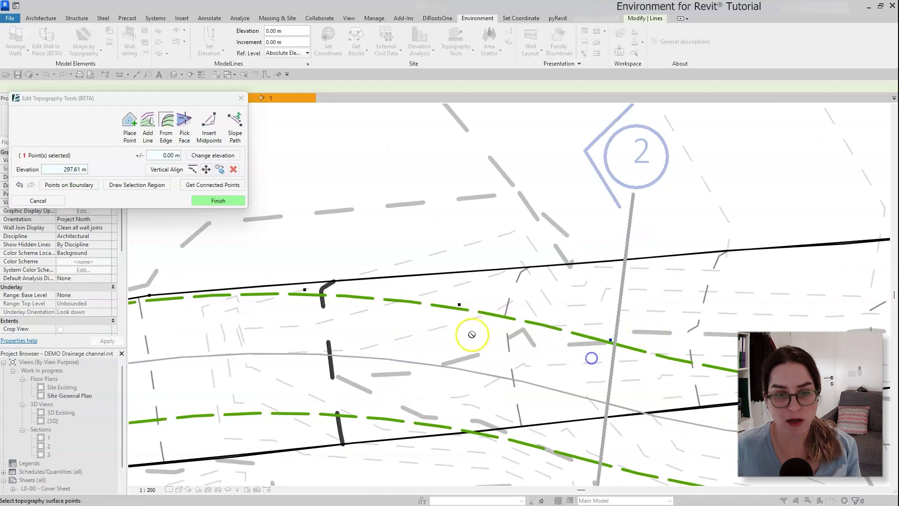
{"action": "scroll", "coordinate": [609, 338], "scroll_direction": "up", "scroll_amount": 3}
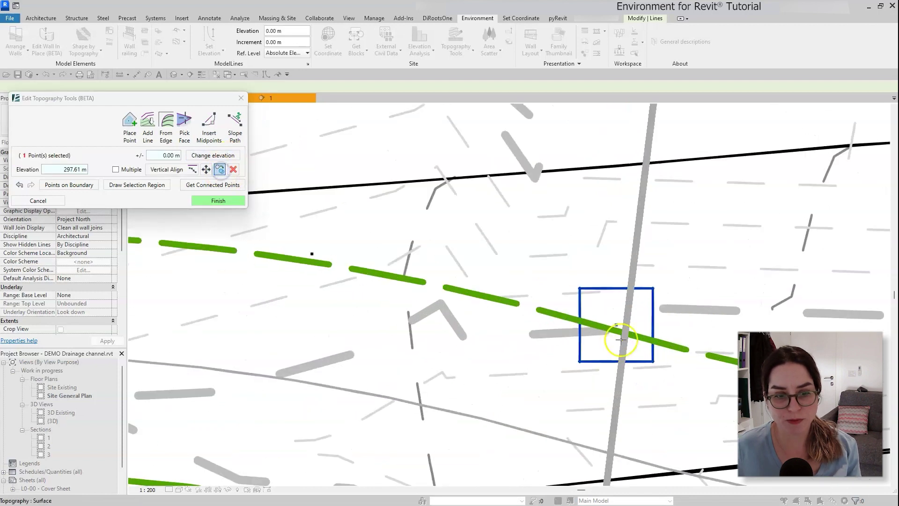
{"action": "scroll", "coordinate": [623, 253], "scroll_direction": "down", "scroll_amount": 4}
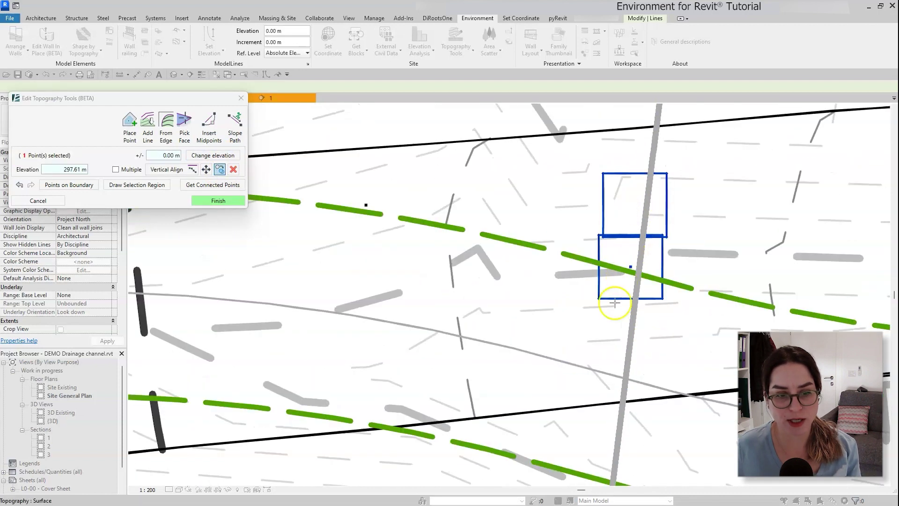
{"action": "scroll", "coordinate": [562, 412], "scroll_direction": "up", "scroll_amount": 4}
{"action": "scroll", "coordinate": [569, 412], "scroll_direction": "down", "scroll_amount": 4}
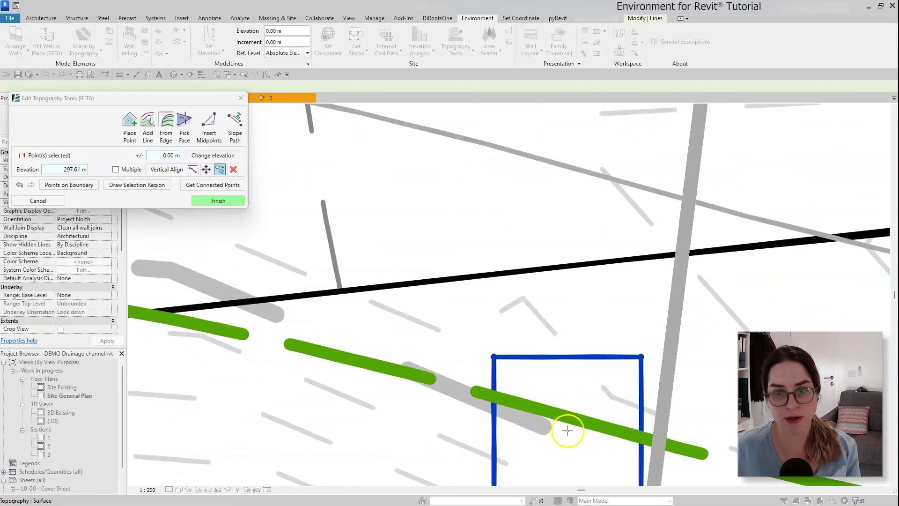
{"action": "scroll", "coordinate": [496, 338], "scroll_direction": "down", "scroll_amount": 5}
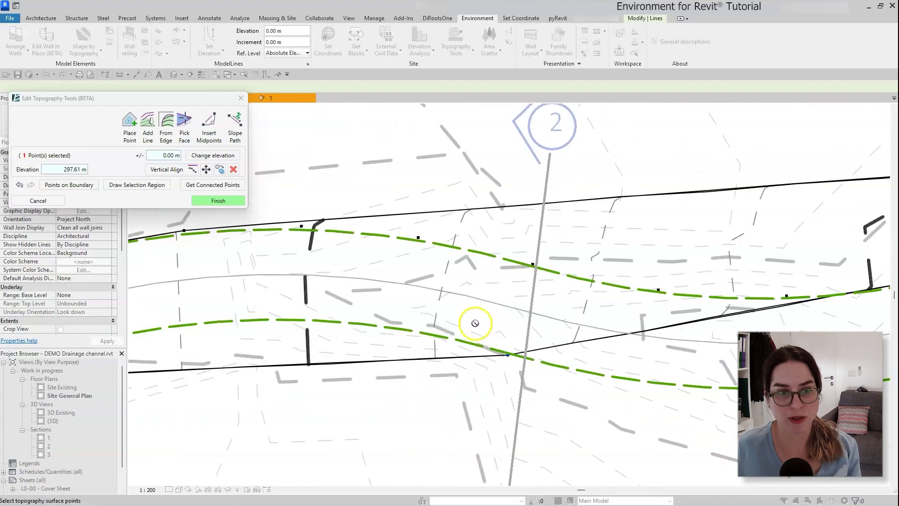
{"action": "scroll", "coordinate": [590, 347], "scroll_direction": "up", "scroll_amount": 3}
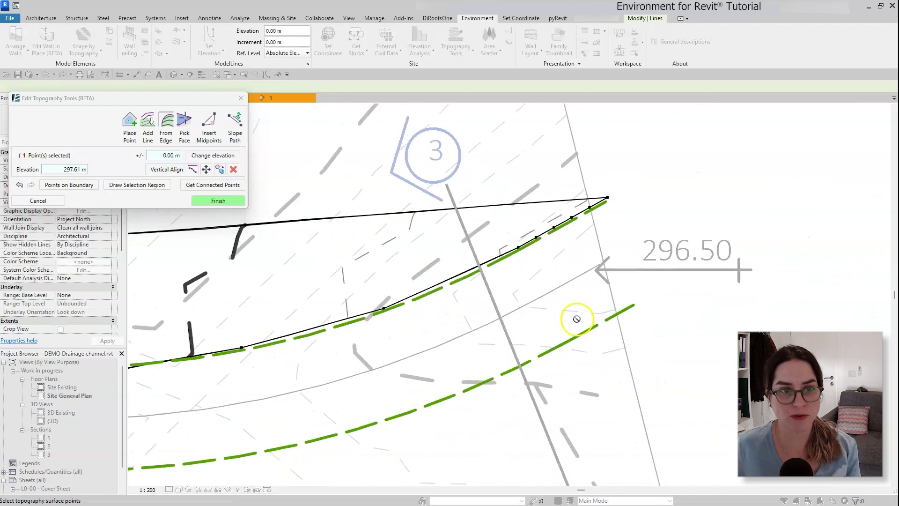
{"action": "left_click", "coordinate": [518, 237]}
{"action": "left_click_drag", "start_coordinate": [519, 233], "coordinate": [512, 259]}
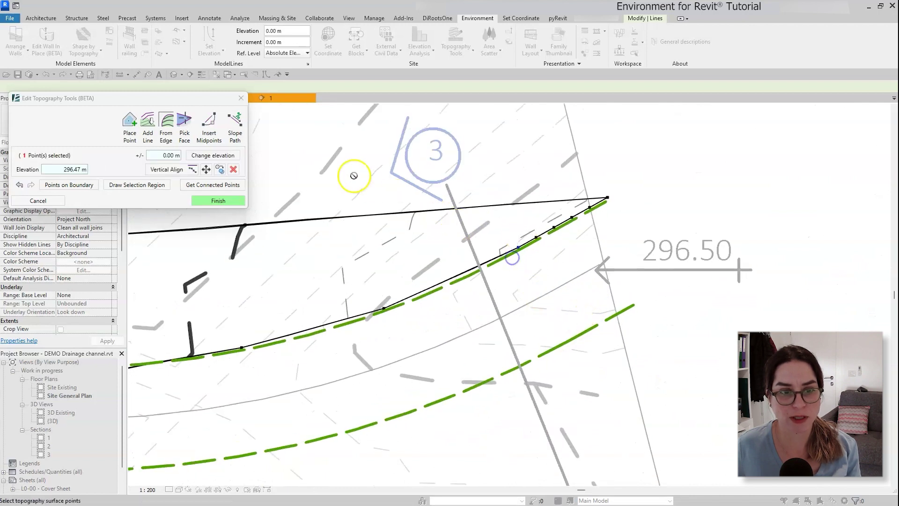
{"action": "left_click", "coordinate": [220, 169]}
{"action": "scroll", "coordinate": [471, 261], "scroll_direction": "up", "scroll_amount": 2}
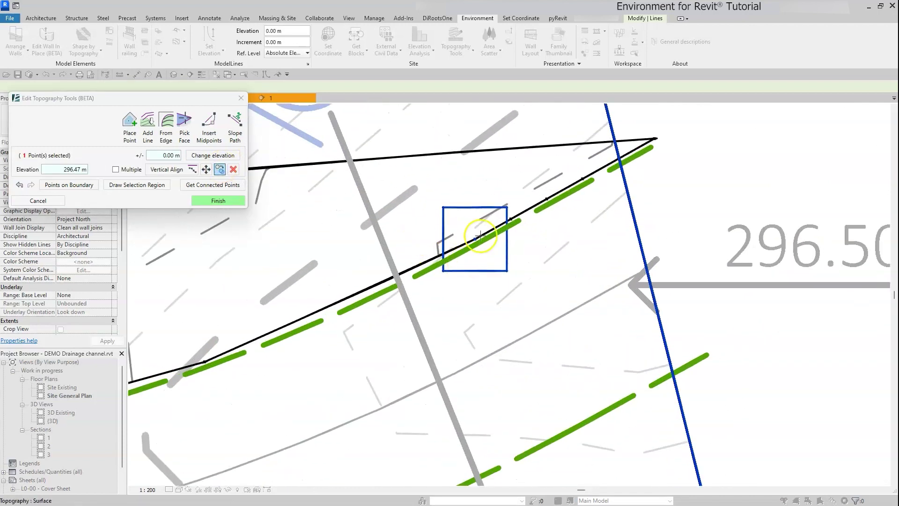
{"action": "scroll", "coordinate": [488, 185], "scroll_direction": "down", "scroll_amount": 1}
{"action": "scroll", "coordinate": [537, 316], "scroll_direction": "up", "scroll_amount": 2}
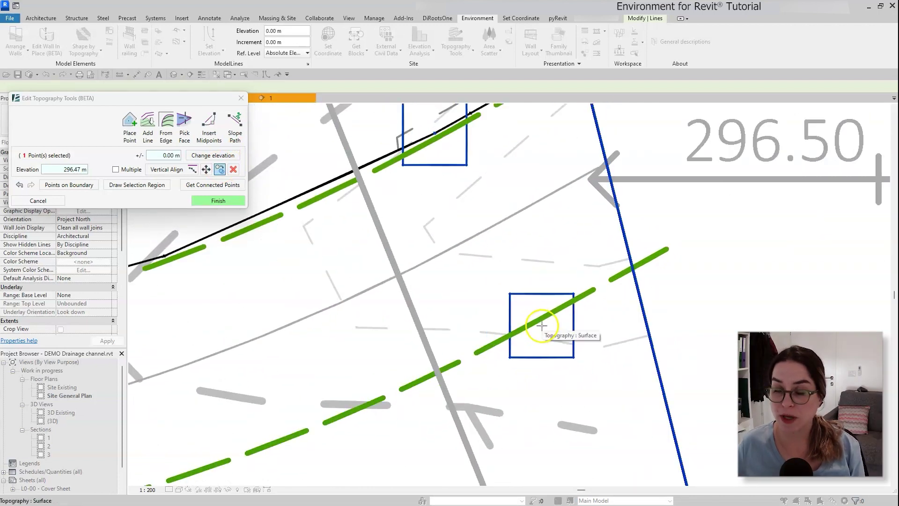
{"action": "left_click", "coordinate": [540, 321]}
{"action": "scroll", "coordinate": [598, 347], "scroll_direction": "down", "scroll_amount": 2}
{"action": "left_click", "coordinate": [611, 200]}
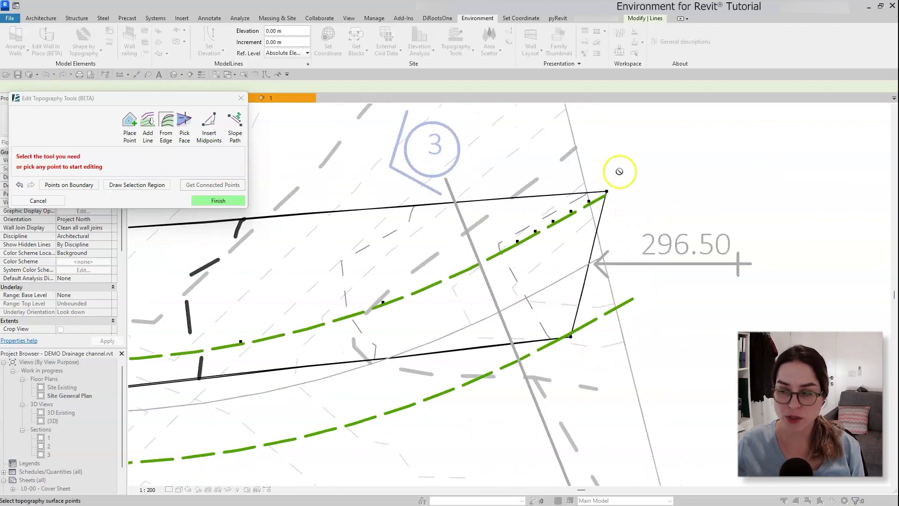
Step: Copy the channel's top-right end point to the lower green line's end
{"action": "left_click", "coordinate": [606, 192]}
{"action": "left_click", "coordinate": [220, 170]}
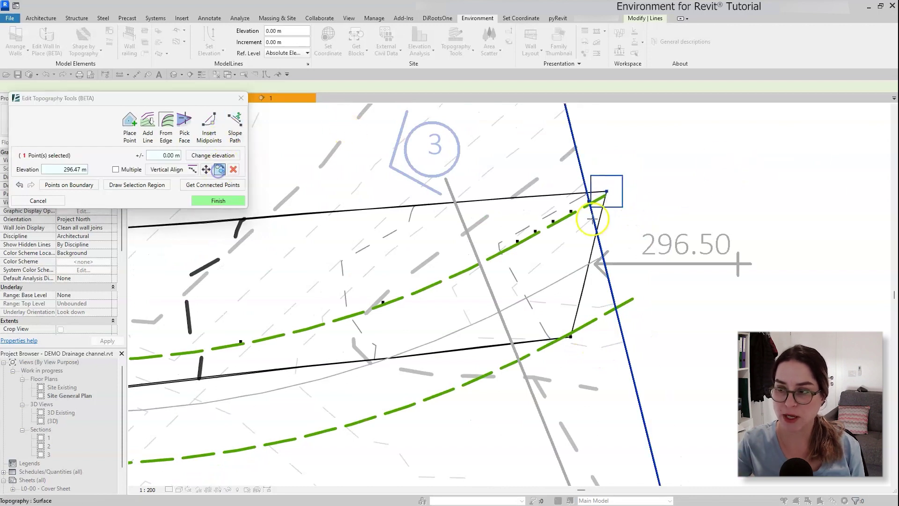
{"action": "scroll", "coordinate": [643, 300], "scroll_direction": "up", "scroll_amount": 2}
{"action": "scroll", "coordinate": [643, 302], "scroll_direction": "up", "scroll_amount": 1}
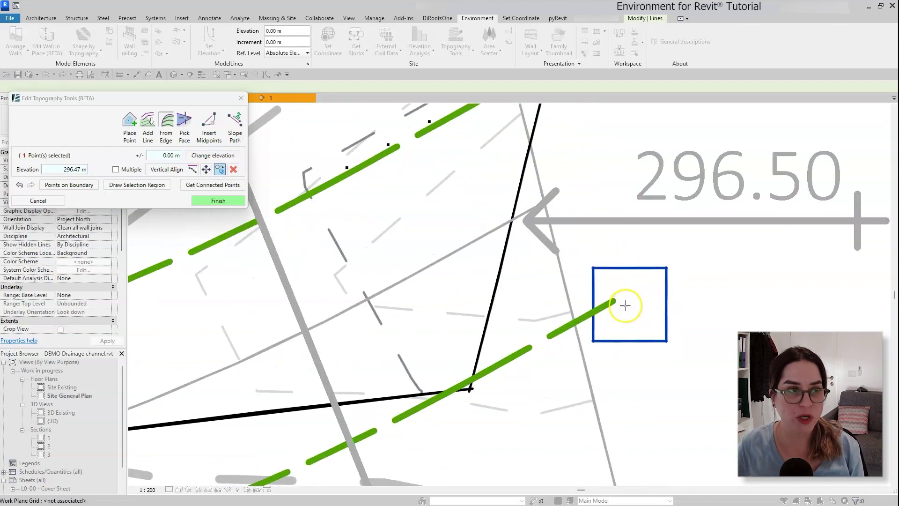
{"action": "left_click", "coordinate": [618, 304]}
{"action": "left_click", "coordinate": [211, 123]}
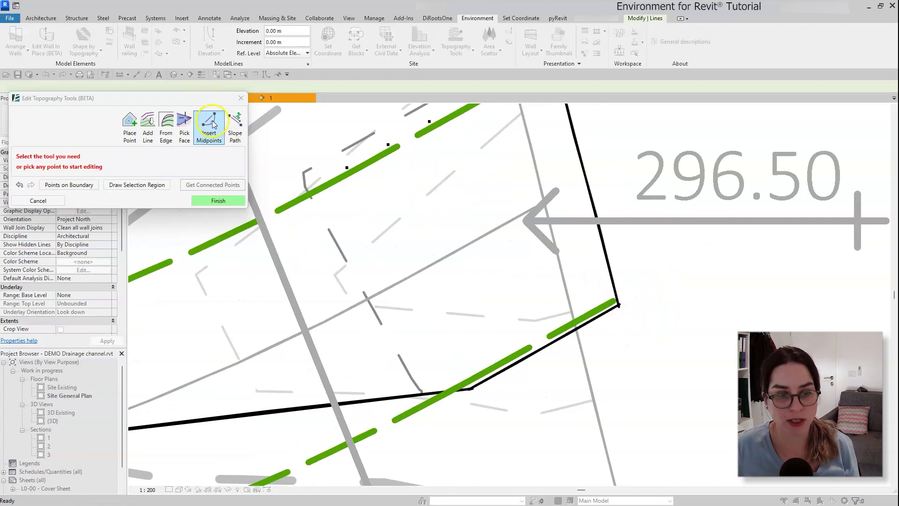
Step: Insert dense midpoints along the lower edge between the corner point and the next edge point
{"action": "left_click", "coordinate": [209, 123]}
{"action": "left_click", "coordinate": [618, 305]}
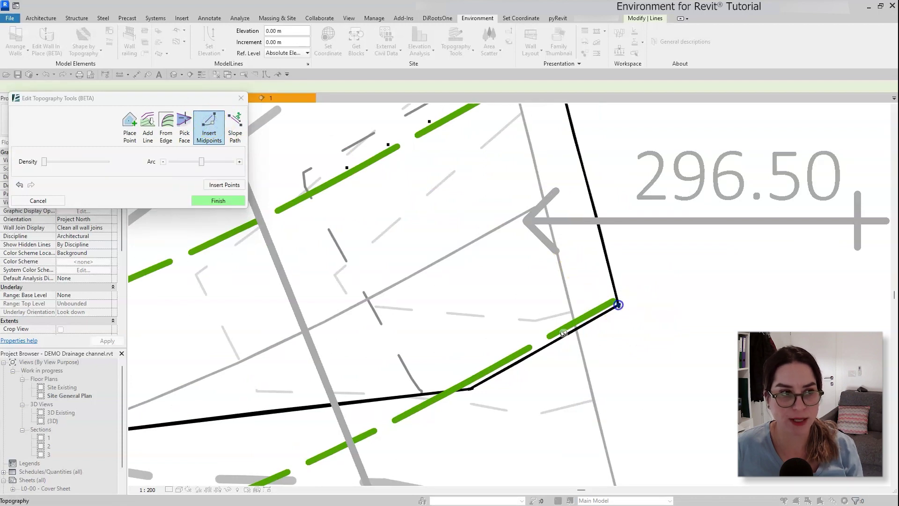
{"action": "left_click", "coordinate": [471, 388]}
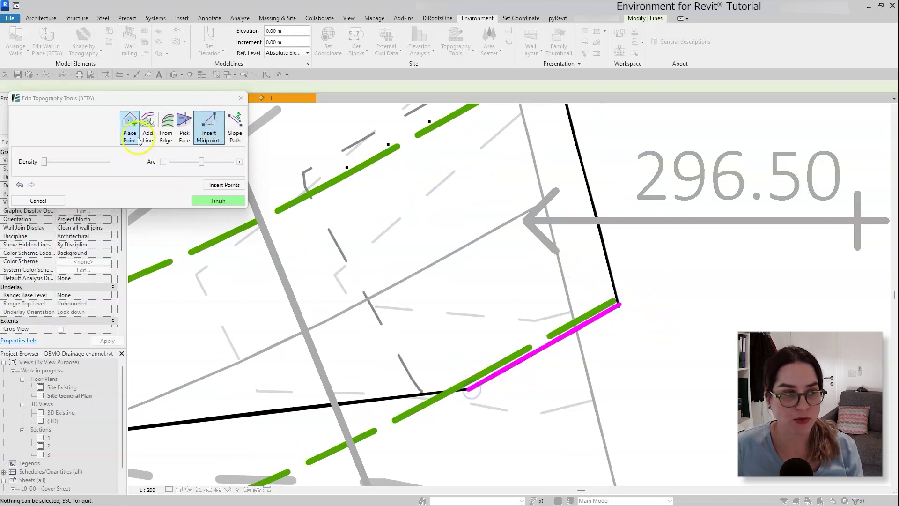
{"action": "left_click_drag", "start_coordinate": [44, 163], "coordinate": [56, 167]}
{"action": "left_click", "coordinate": [226, 186]}
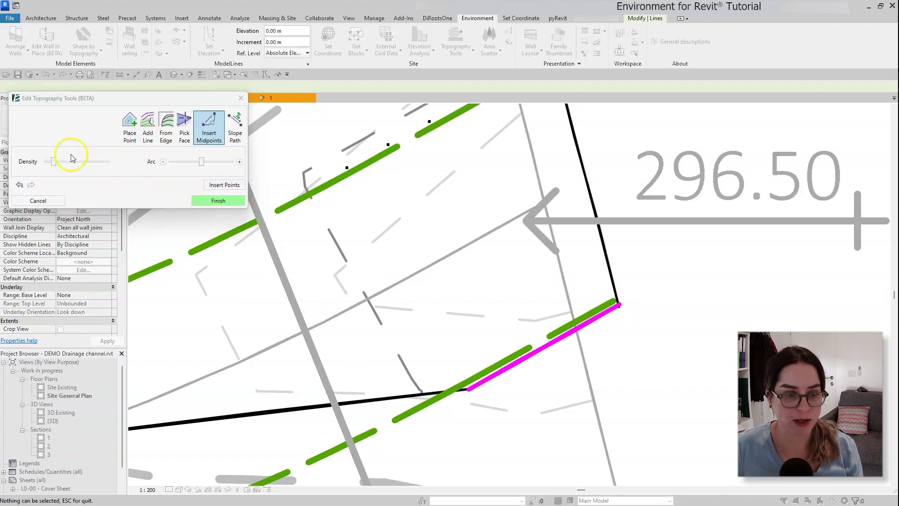
{"action": "left_click_drag", "start_coordinate": [55, 164], "coordinate": [60, 164]}
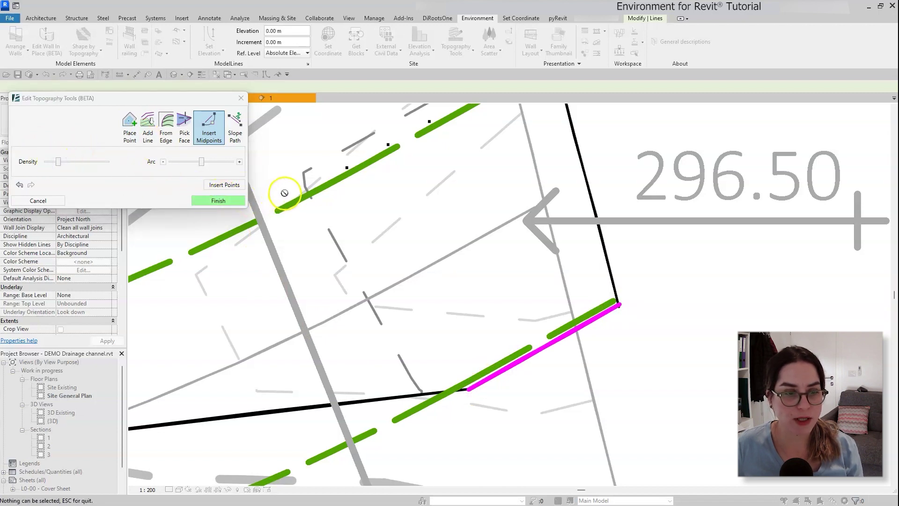
{"action": "left_click", "coordinate": [210, 182]}
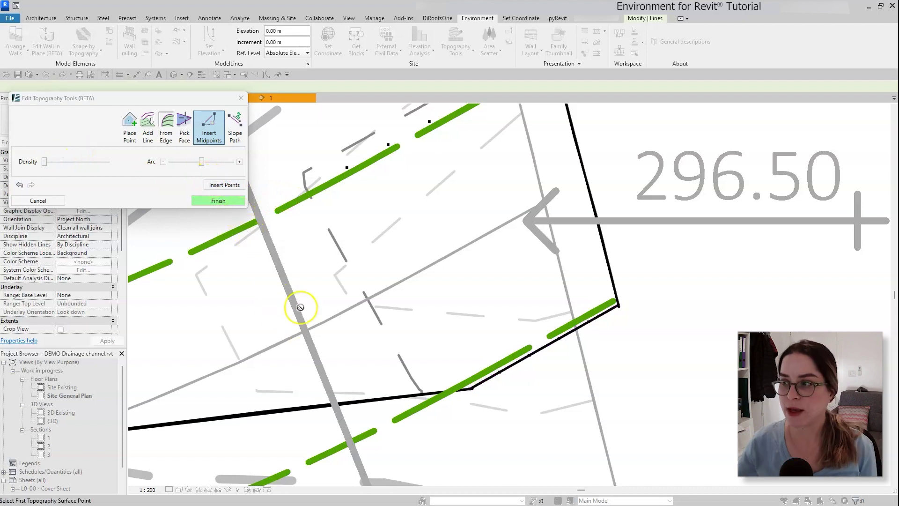
{"action": "scroll", "coordinate": [677, 276], "scroll_direction": "down", "scroll_amount": 1}
{"action": "scroll", "coordinate": [668, 258], "scroll_direction": "down", "scroll_amount": 4}
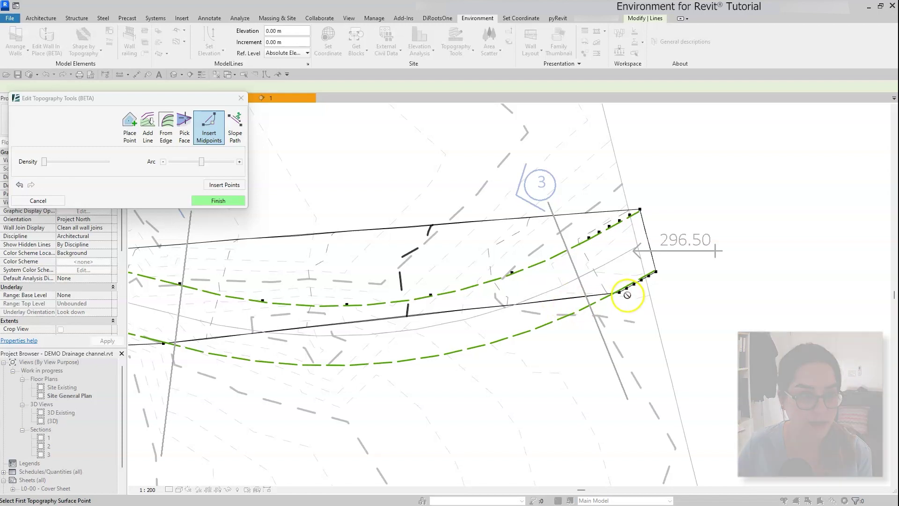
Step: Insert arced midpoints from the lower-left point matching the lower green curve
{"action": "left_click", "coordinate": [164, 343]}
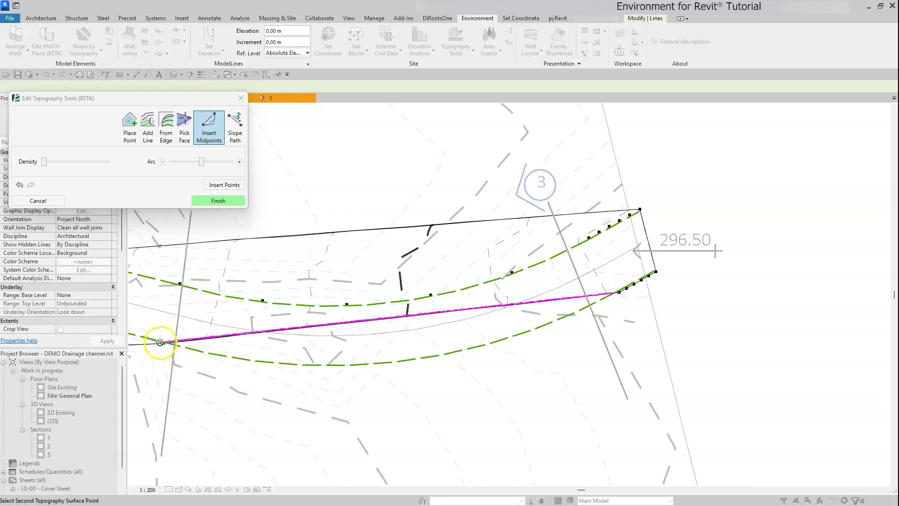
{"action": "left_click_drag", "start_coordinate": [201, 162], "coordinate": [195, 164]}
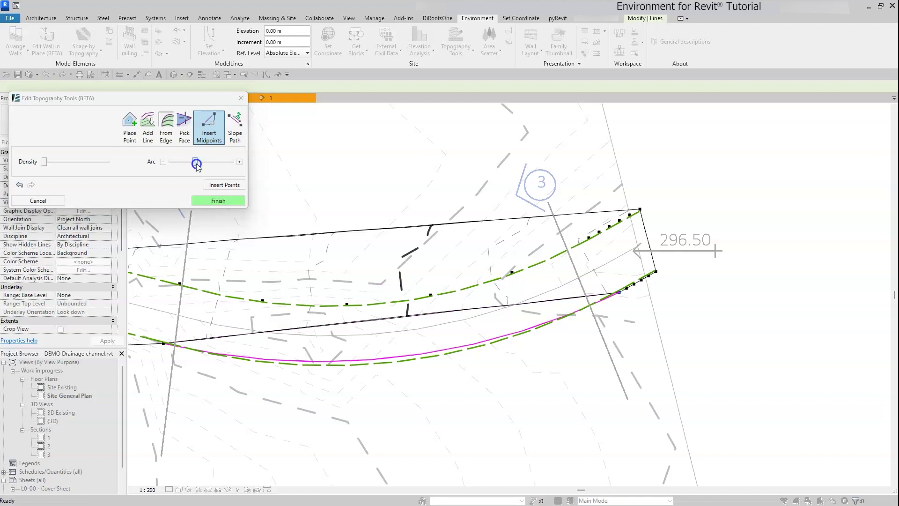
{"action": "left_click_drag", "start_coordinate": [44, 162], "coordinate": [63, 164]}
{"action": "left_click", "coordinate": [224, 185]}
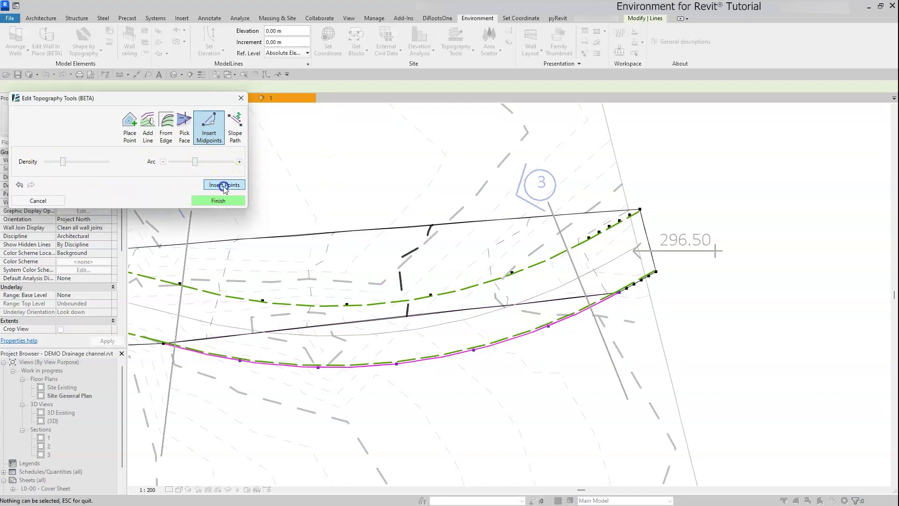
{"action": "scroll", "coordinate": [391, 427], "scroll_direction": "down", "scroll_amount": 3}
Step: Insert a second curved row of midpoints along the remaining green edge stretch
{"action": "left_click", "coordinate": [348, 344]}
{"action": "scroll", "coordinate": [433, 342], "scroll_direction": "up", "scroll_amount": 3}
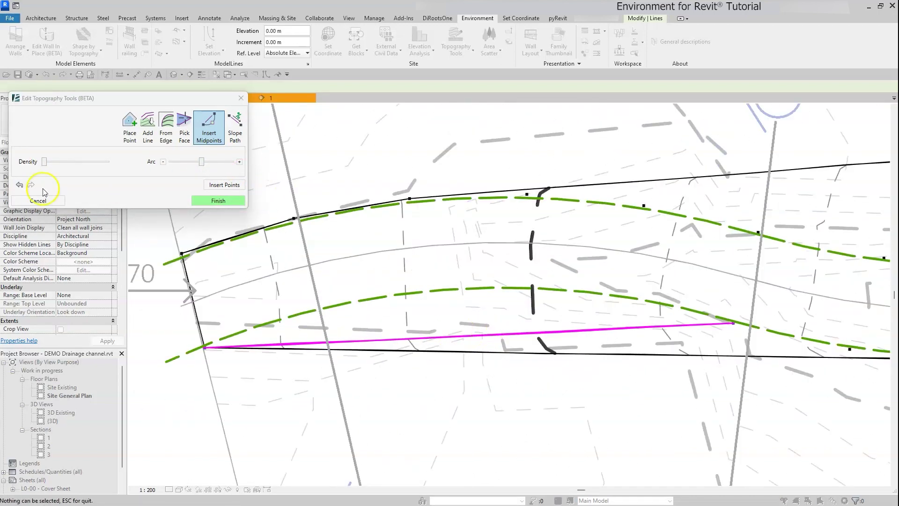
{"action": "left_click", "coordinate": [239, 162]}
{"action": "left_click", "coordinate": [240, 162]}
{"action": "left_click", "coordinate": [239, 162]}
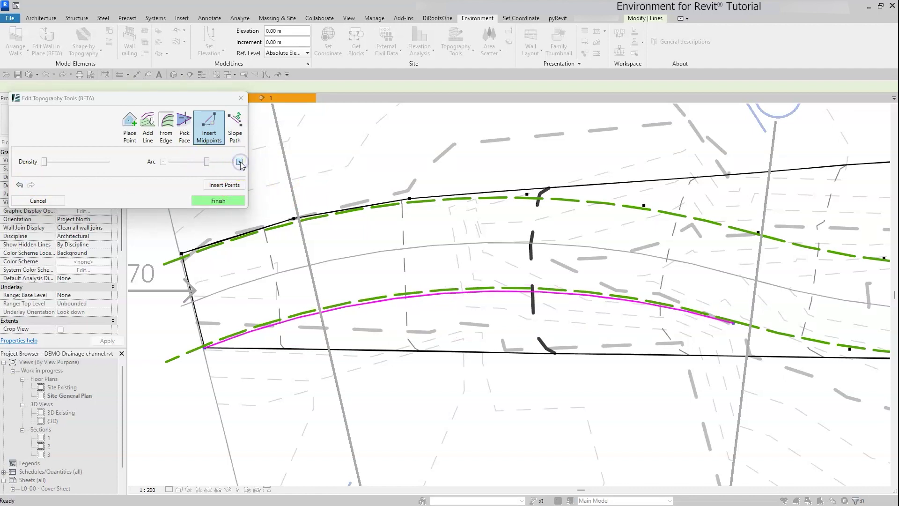
{"action": "left_click", "coordinate": [224, 184]}
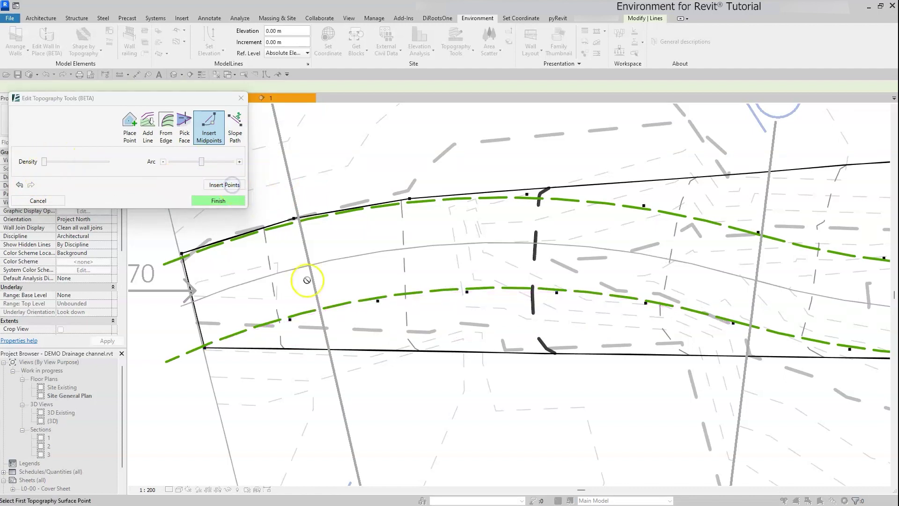
{"action": "scroll", "coordinate": [328, 319], "scroll_direction": "down", "scroll_amount": 4}
{"action": "middle_click_drag", "start_coordinate": [607, 331], "coordinate": [612, 365]}
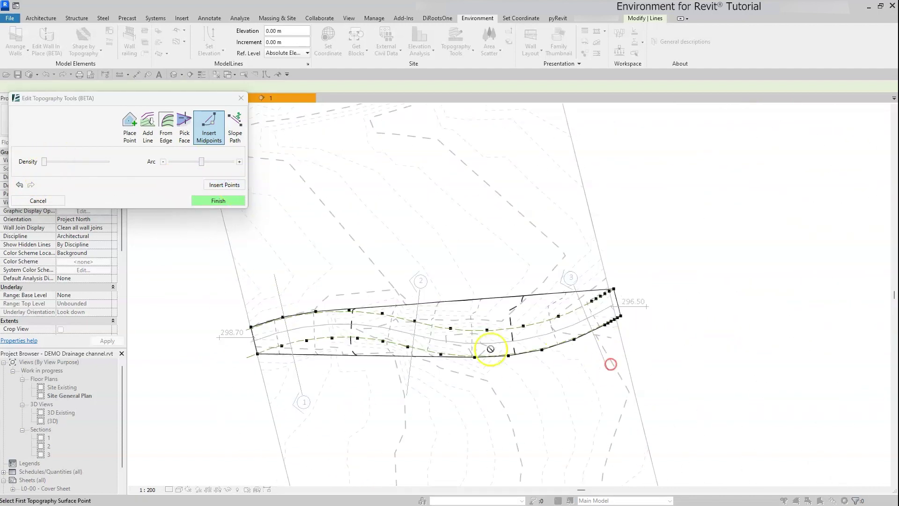
Step: Finish the topography edit and view the carved toposurface in 3D
{"action": "left_click", "coordinate": [241, 200]}
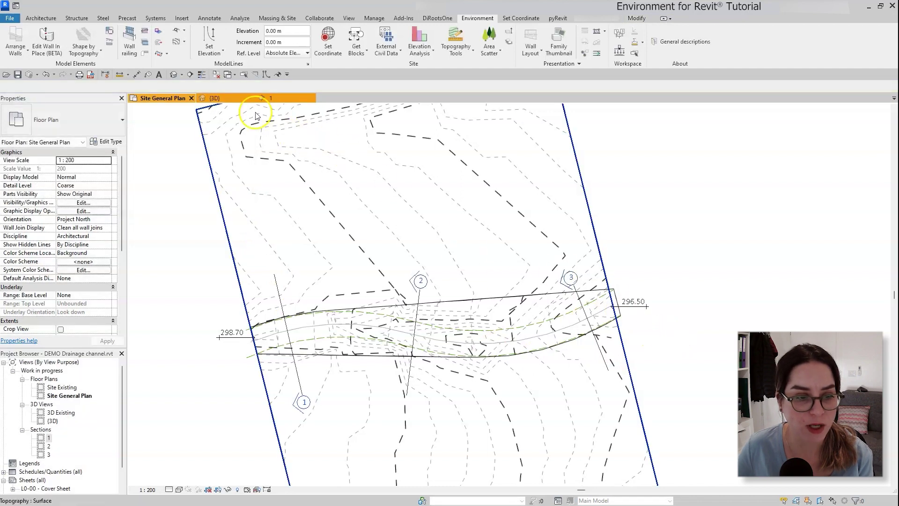
{"action": "left_click", "coordinate": [615, 295]}
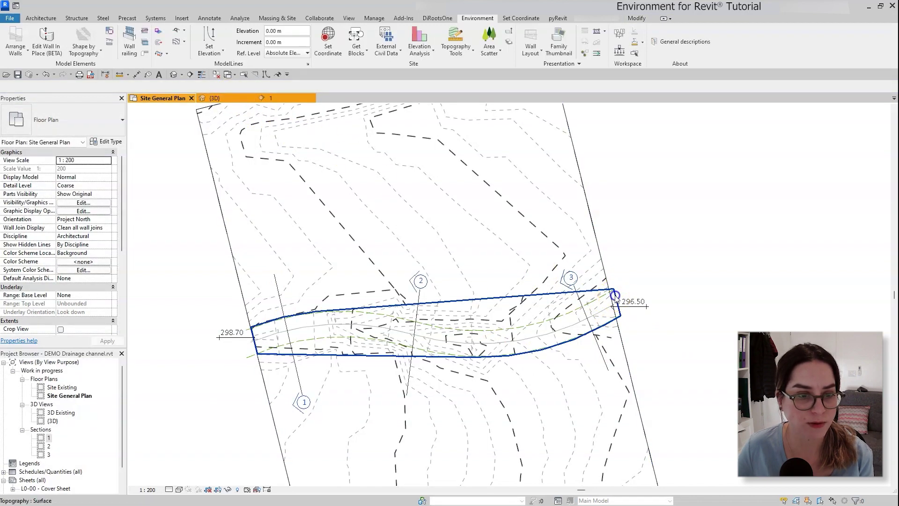
{"action": "left_click", "coordinate": [228, 97]}
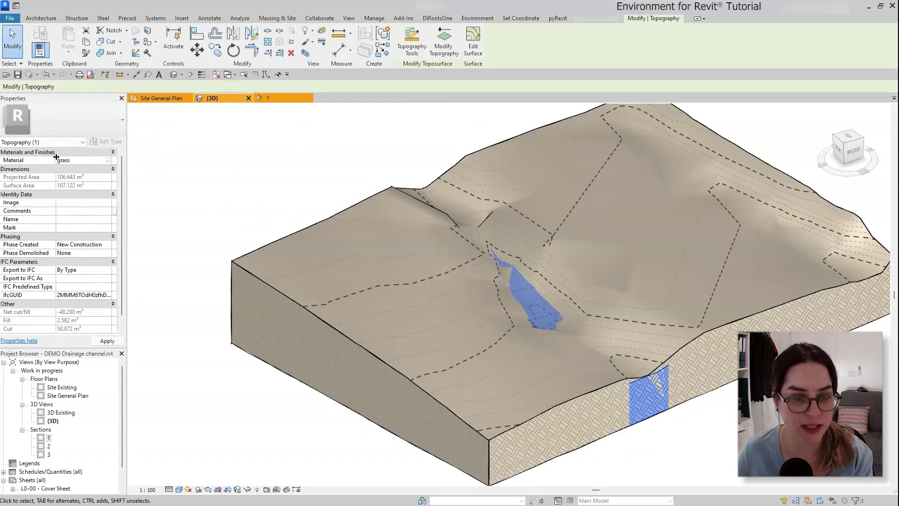
Step: Read the toposurface's -48.290 m³ net cut/fill in Properties, then return to Site General Plan
{"action": "left_click", "coordinate": [699, 431]}
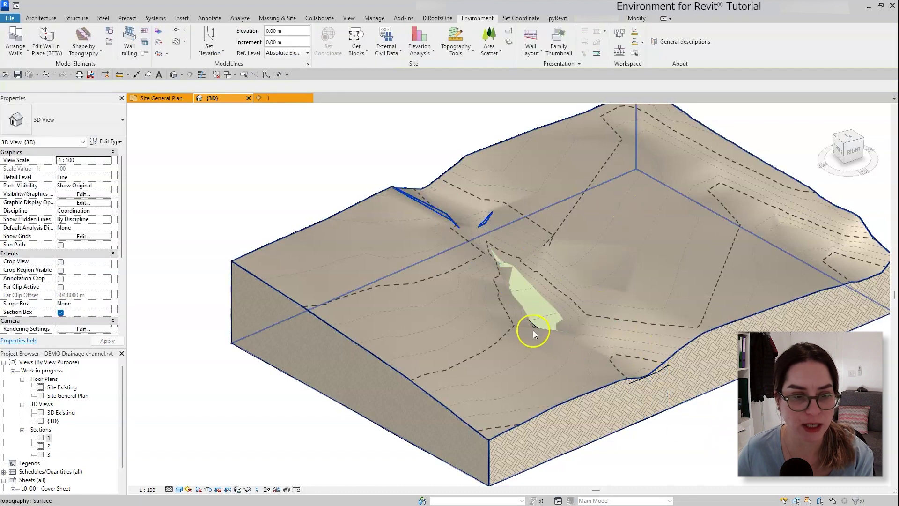
{"action": "left_click", "coordinate": [541, 313]}
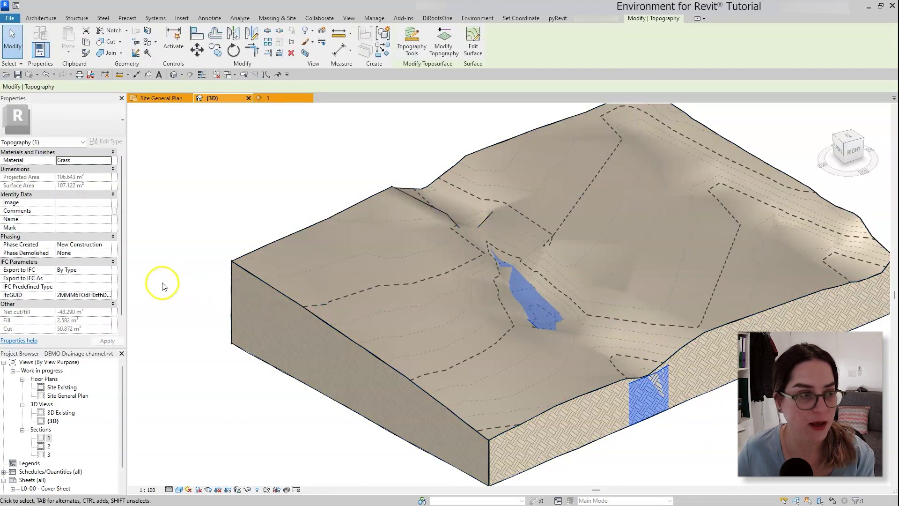
{"action": "scroll", "coordinate": [94, 281], "scroll_direction": "down", "scroll_amount": 1}
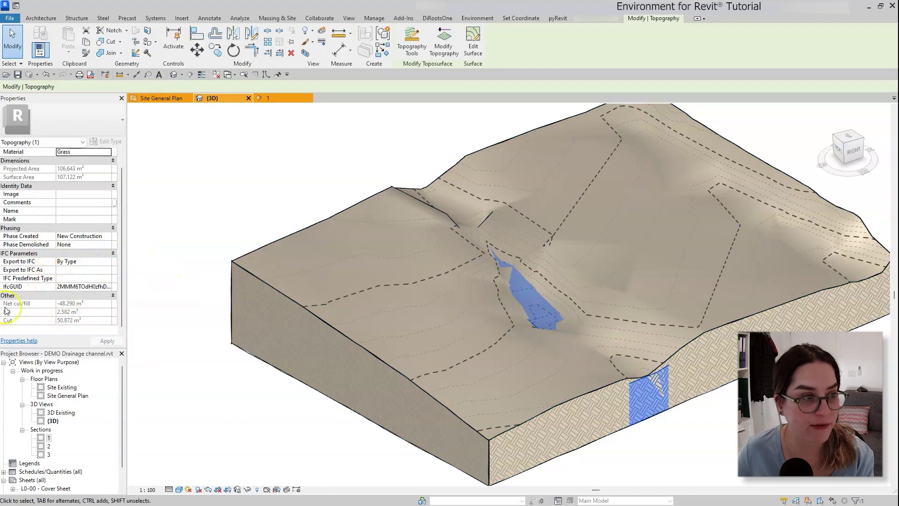
{"action": "left_click", "coordinate": [164, 99]}
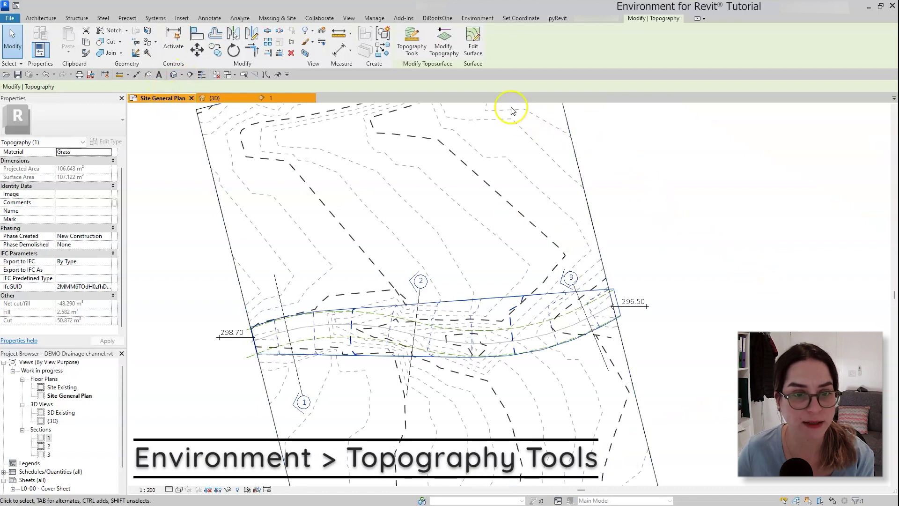
Step: Reopen Topography Tools in Slope Path mode and pick a start point at the channel's left end
{"action": "left_click", "coordinate": [411, 44]}
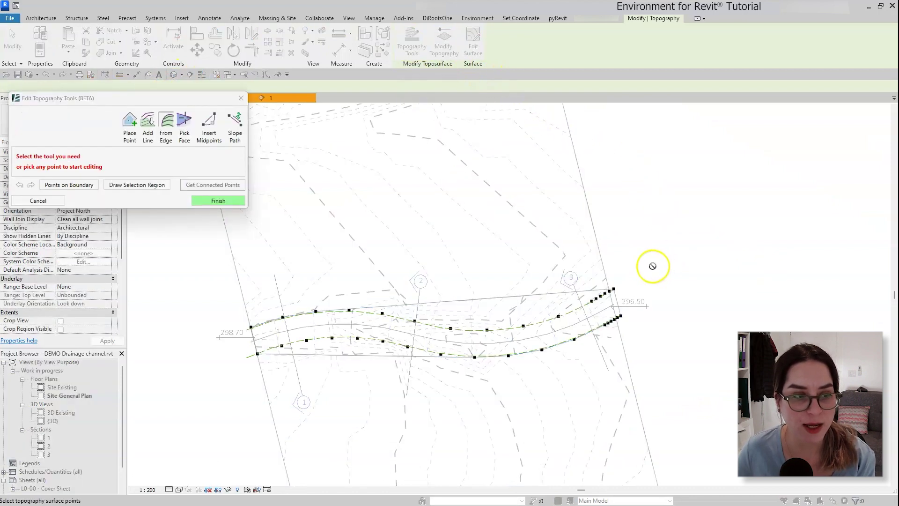
{"action": "left_click", "coordinate": [238, 136]}
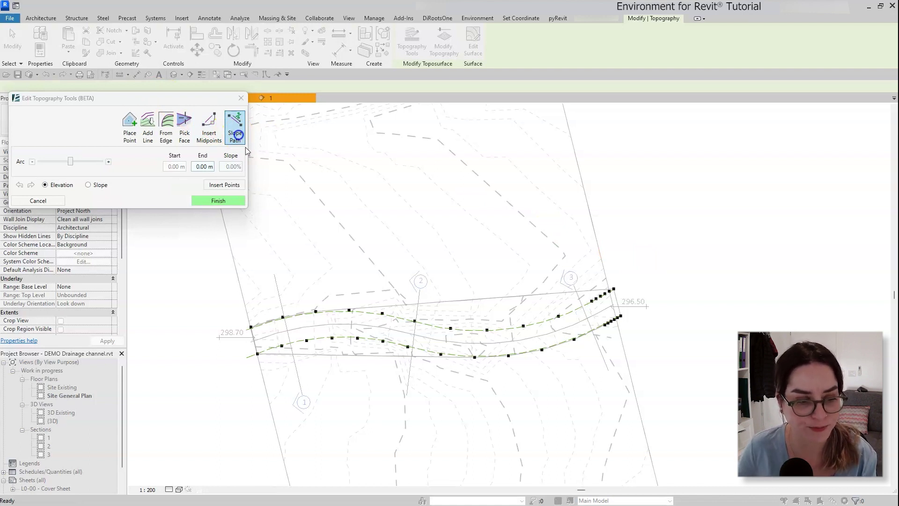
{"action": "scroll", "coordinate": [243, 271], "scroll_direction": "up", "scroll_amount": 2}
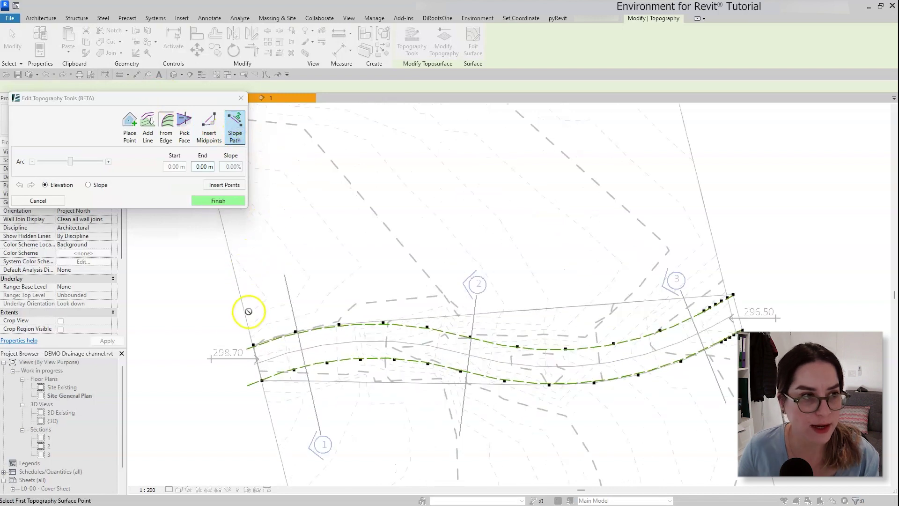
{"action": "left_click", "coordinate": [254, 346]}
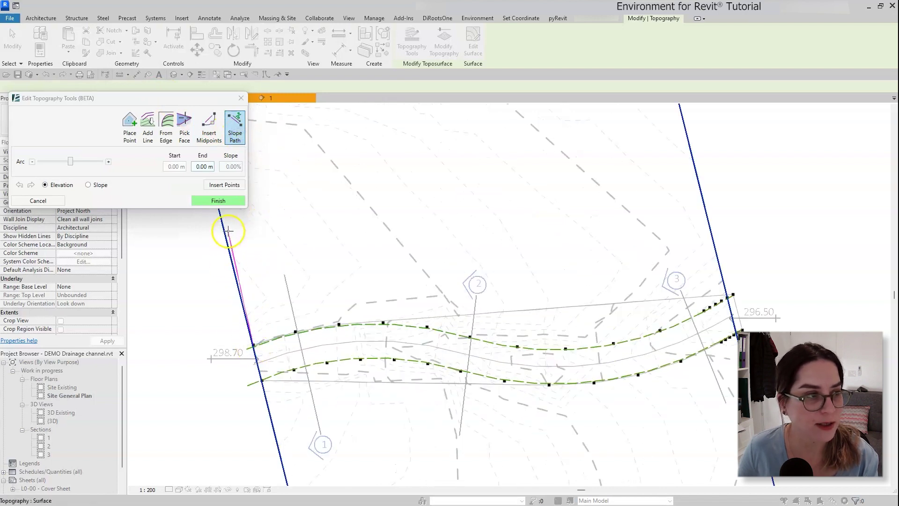
Step: Insert 50% slope-path points up the left edge and above the channel near section 2
{"action": "left_click", "coordinate": [227, 231]}
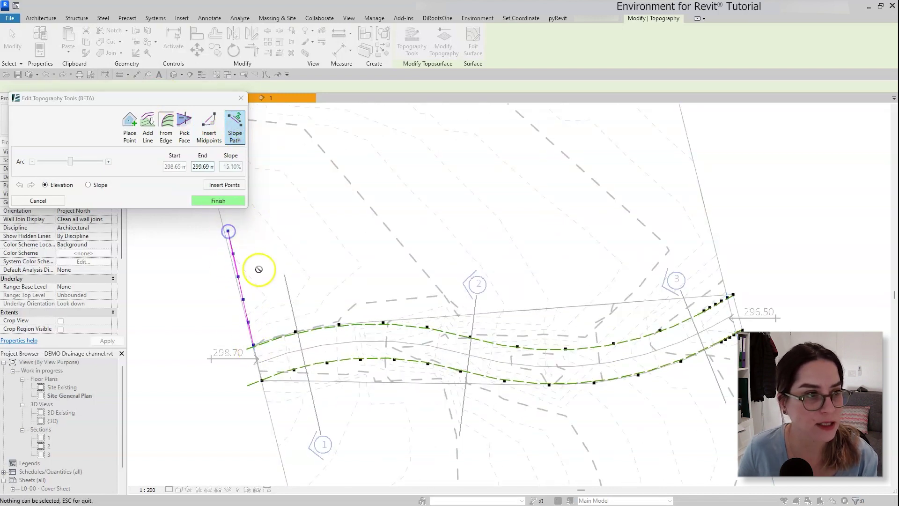
{"action": "left_click", "coordinate": [89, 186]}
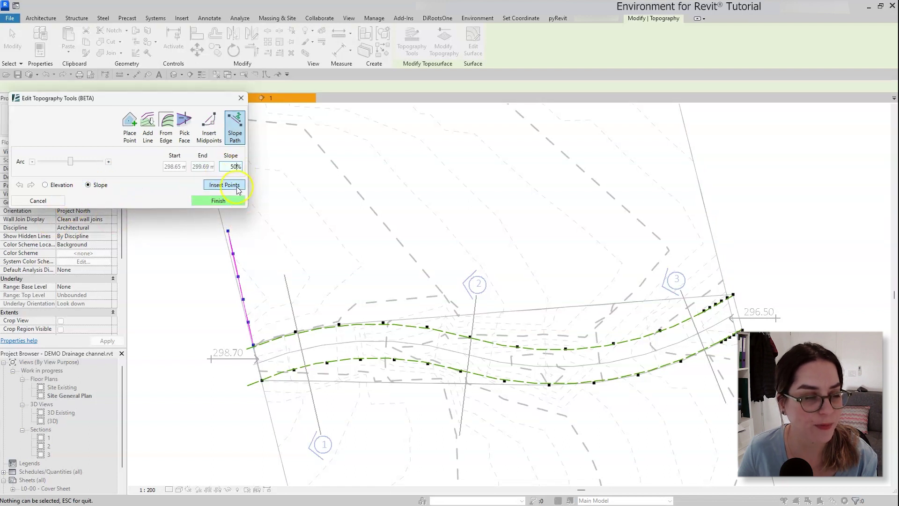
{"action": "left_click", "coordinate": [232, 185]}
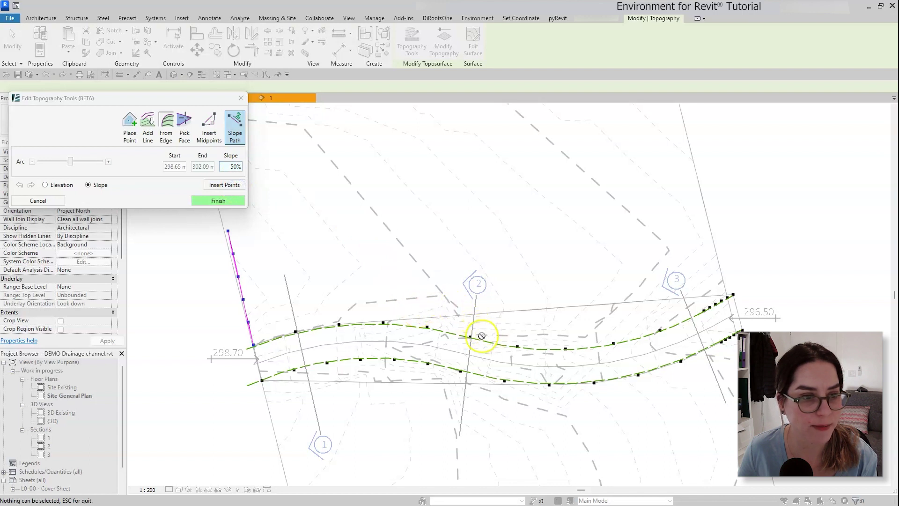
{"action": "left_click", "coordinate": [227, 185]}
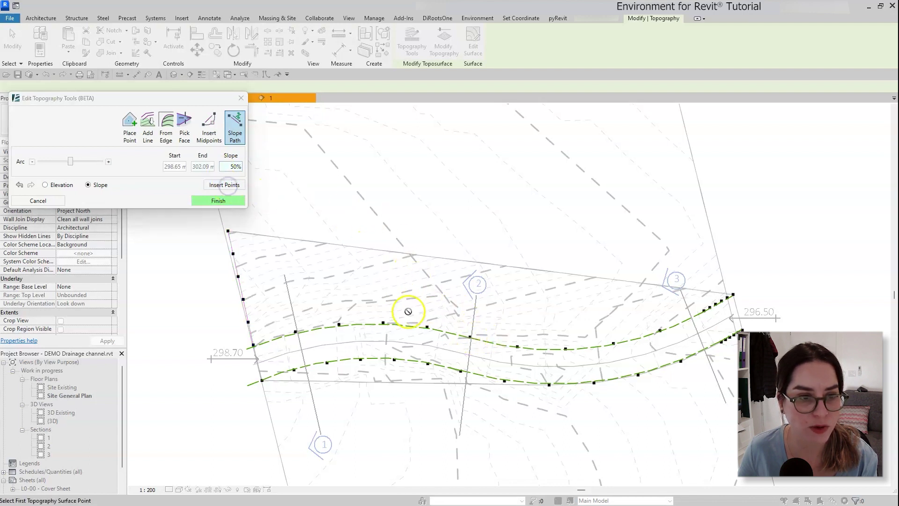
{"action": "left_click", "coordinate": [470, 337]}
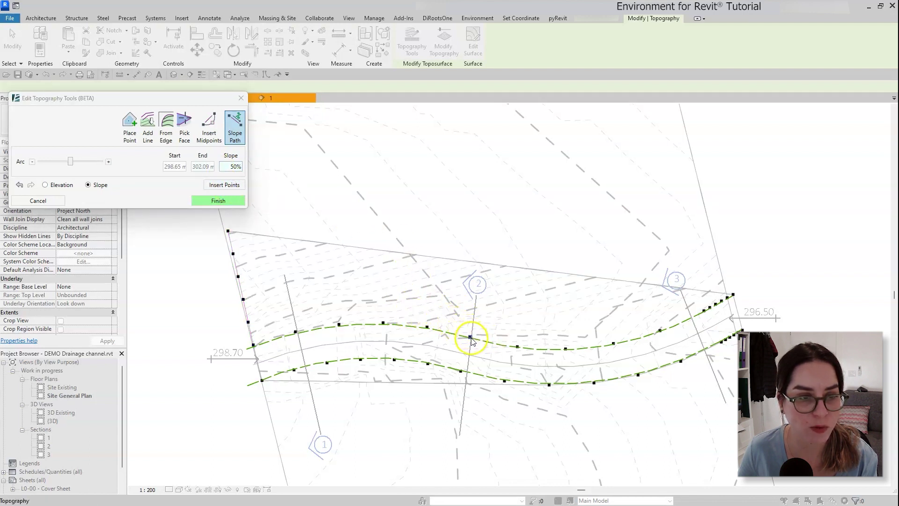
{"action": "left_click", "coordinate": [482, 177]}
{"action": "double_click", "coordinate": [236, 166]}
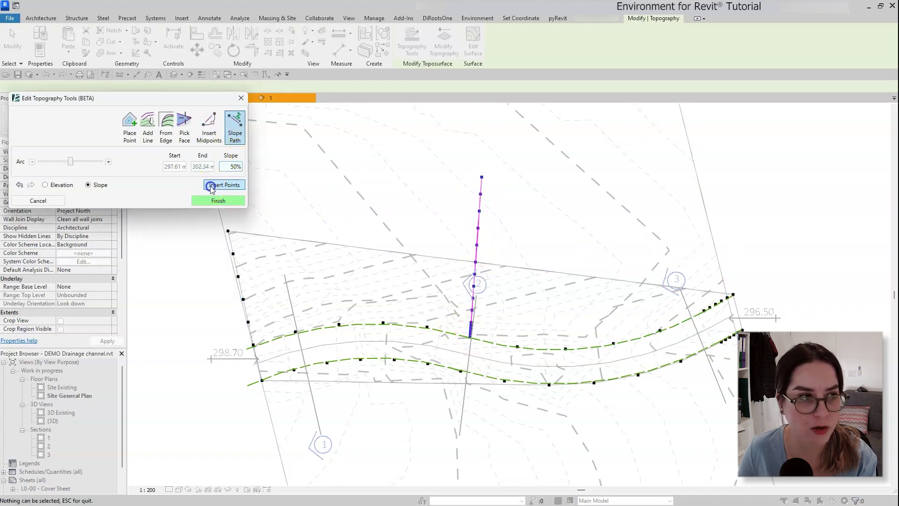
{"action": "left_click", "coordinate": [218, 185]}
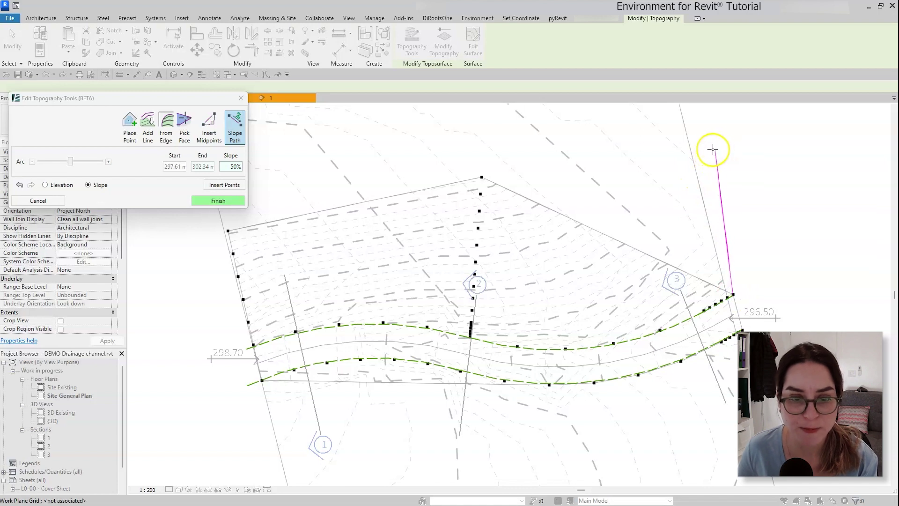
Step: Insert 50% slope-path points out to the right boundary and down to the lower boundary
{"action": "left_click", "coordinate": [695, 152]}
{"action": "left_click", "coordinate": [229, 167]}
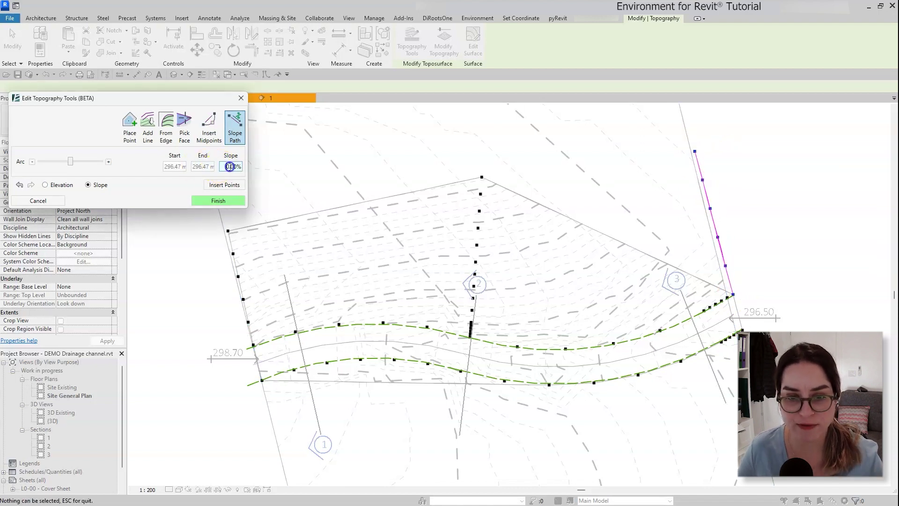
{"action": "left_click", "coordinate": [234, 185]}
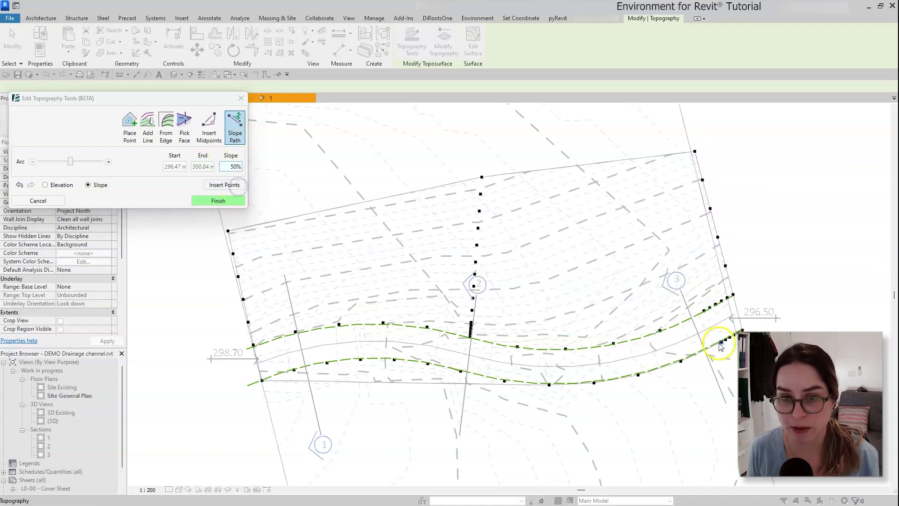
{"action": "left_click", "coordinate": [743, 329]}
{"action": "scroll", "coordinate": [737, 346], "scroll_direction": "down", "scroll_amount": 2}
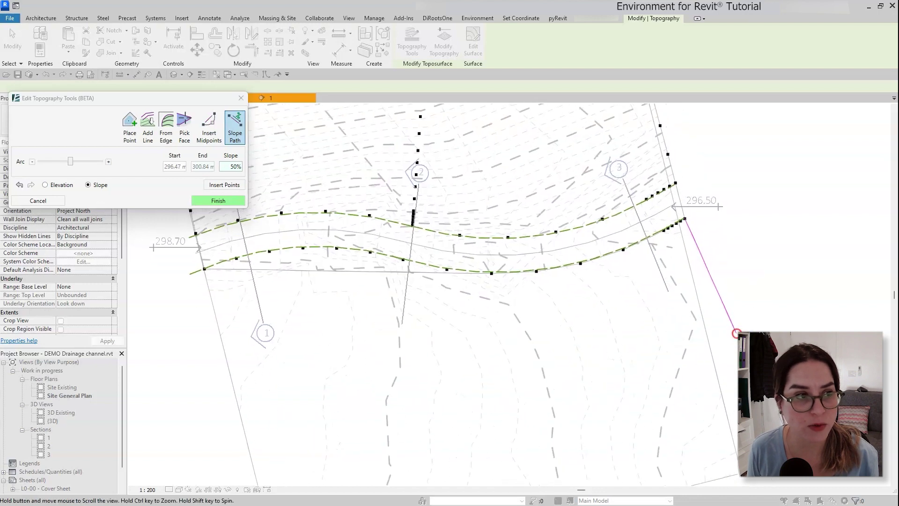
{"action": "left_click", "coordinate": [730, 373]}
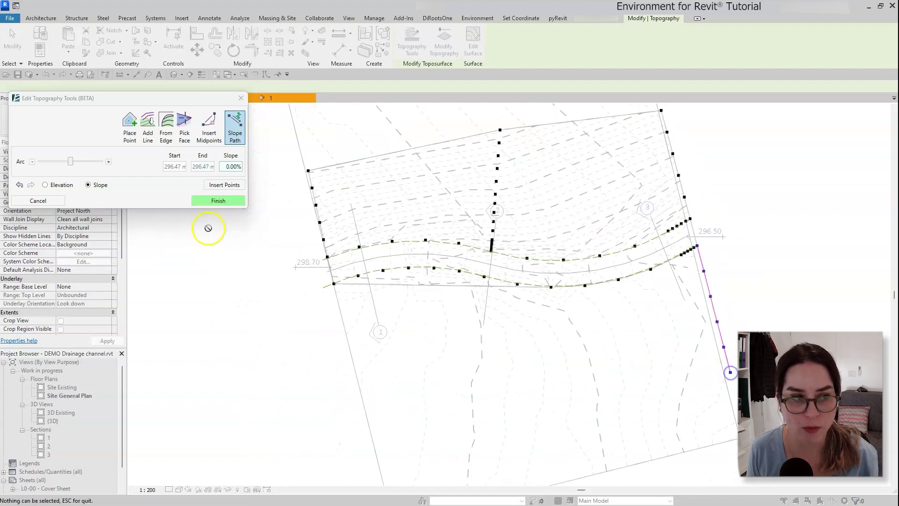
{"action": "double_click", "coordinate": [235, 165]}
{"action": "type", "text": "50"}
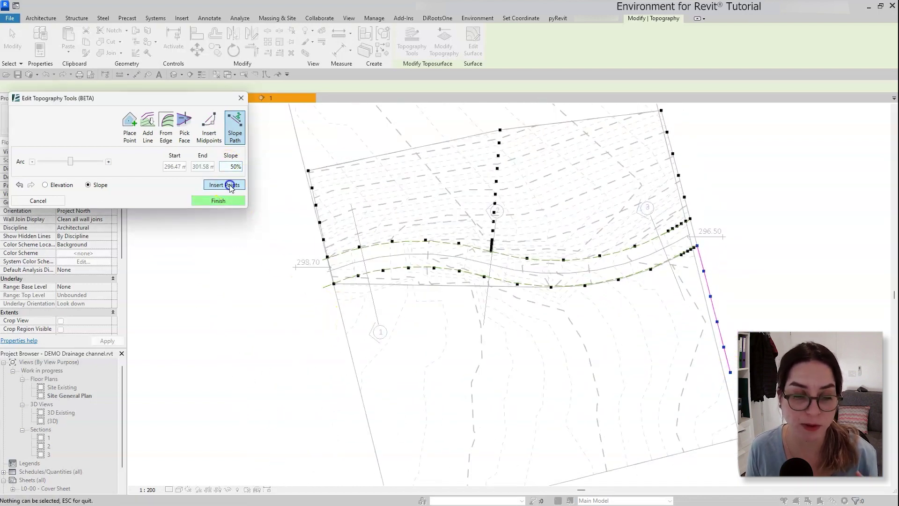
{"action": "left_click", "coordinate": [227, 184]}
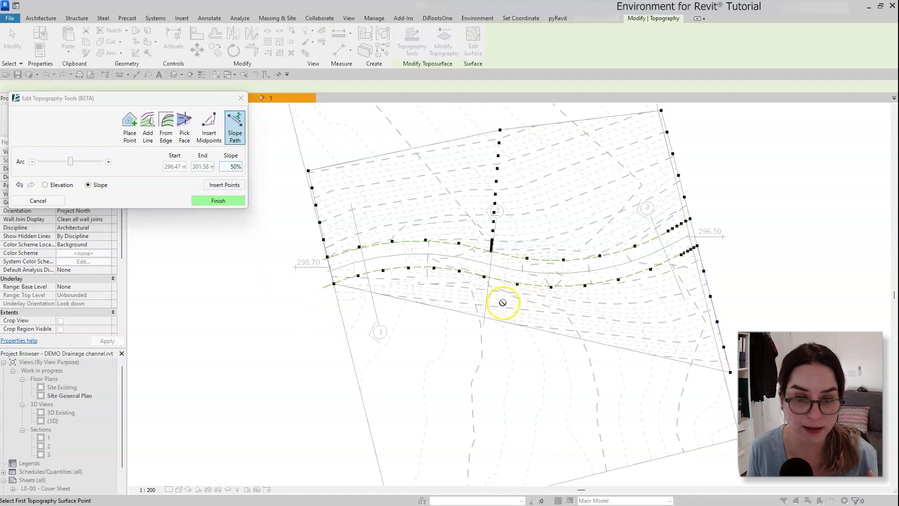
Step: Insert 50% slope-path points down to the bottom boundary and along the left edge
{"action": "left_click", "coordinate": [478, 411]}
{"action": "double_click", "coordinate": [221, 165]}
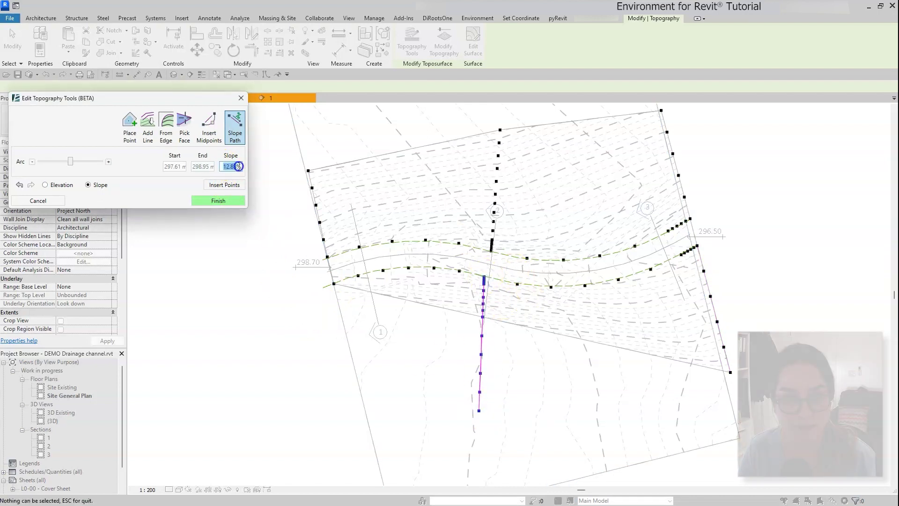
{"action": "type", "text": "50"}
{"action": "left_click", "coordinate": [240, 184]}
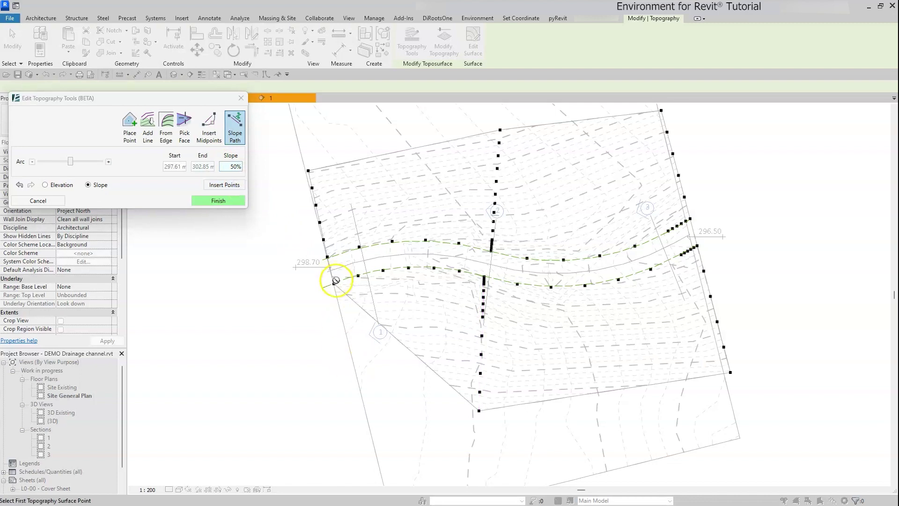
{"action": "left_click", "coordinate": [335, 281]}
{"action": "scroll", "coordinate": [376, 449], "scroll_direction": "up", "scroll_amount": 3}
{"action": "left_click", "coordinate": [375, 449]}
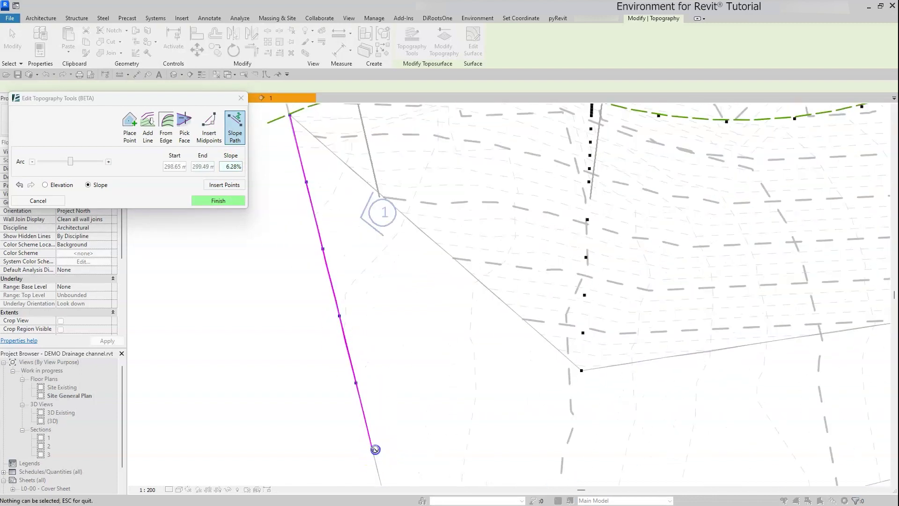
{"action": "double_click", "coordinate": [234, 167]}
{"action": "type", "text": "50"}
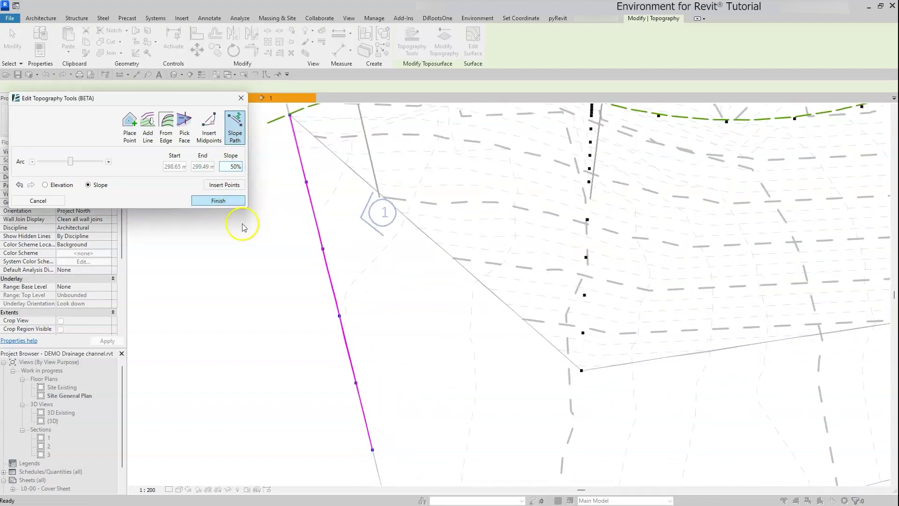
{"action": "left_click", "coordinate": [225, 185]}
{"action": "scroll", "coordinate": [429, 373], "scroll_direction": "down", "scroll_amount": 3}
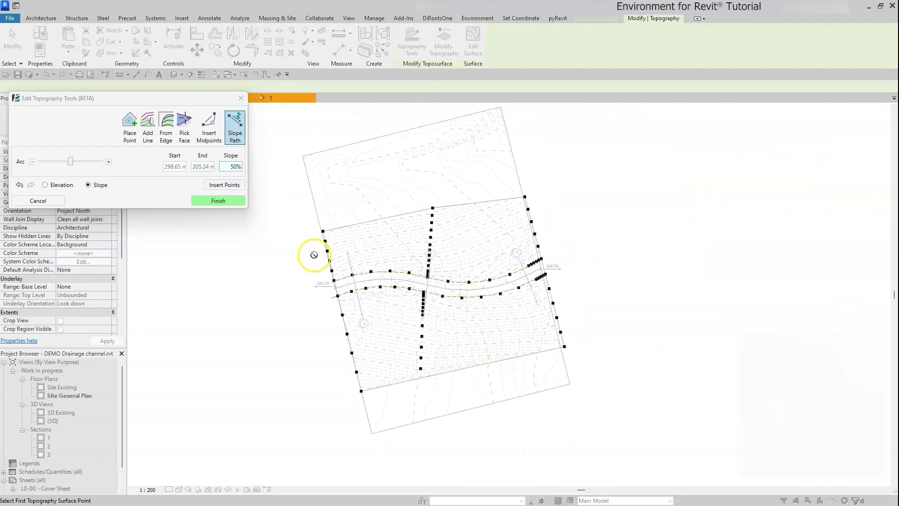
Step: Check the regraded channel in the 3D view and finish the topography edit
{"action": "left_click_drag", "start_coordinate": [191, 100], "coordinate": [187, 118]}
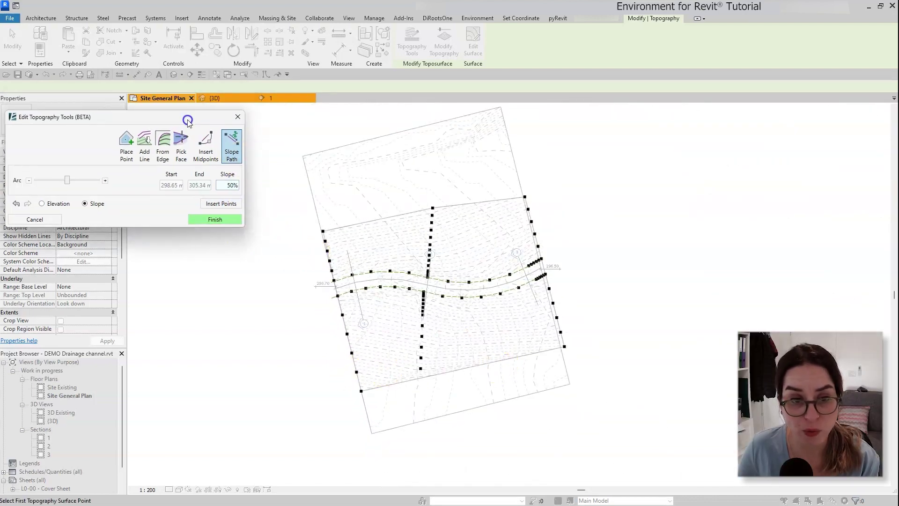
{"action": "left_click", "coordinate": [217, 98]}
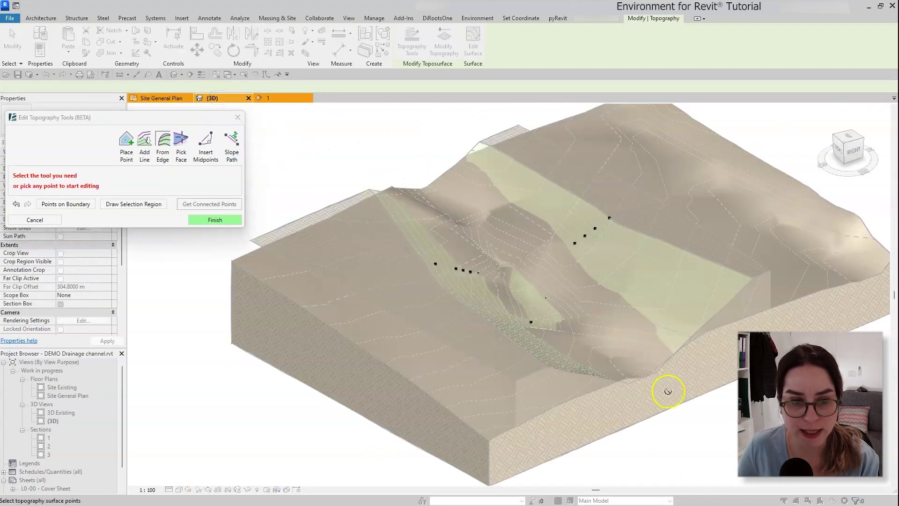
{"action": "middle_click_drag", "start_coordinate": [707, 416], "coordinate": [618, 440], "text": "shift"}
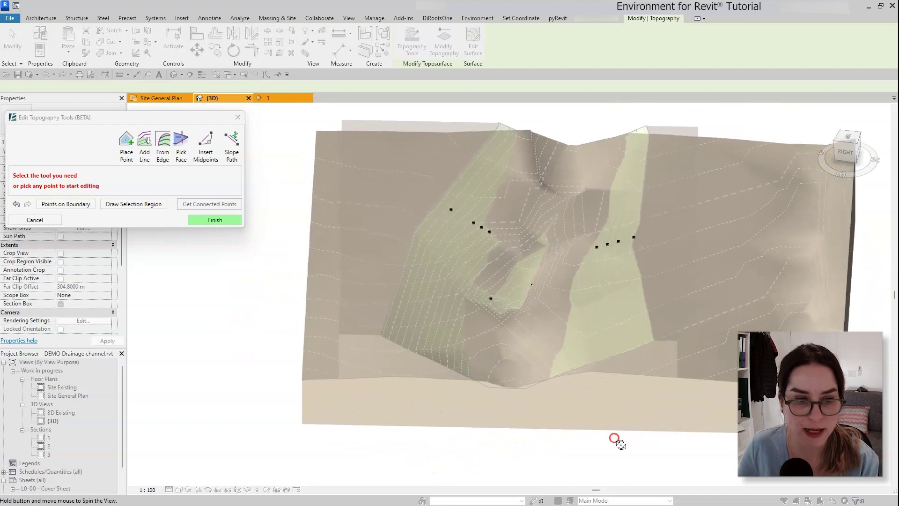
{"action": "left_click", "coordinate": [235, 221]}
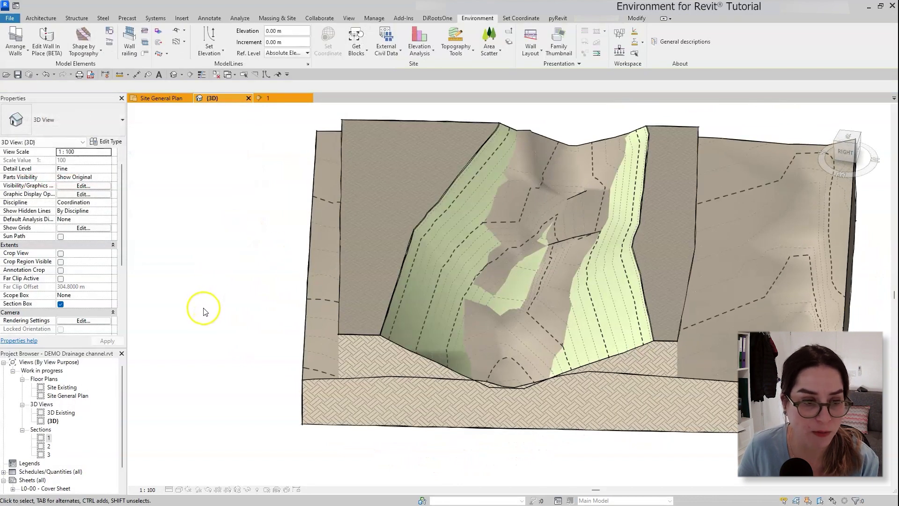
Step: Show the Site General Plan in Consistent Colors and select the toposurface
{"action": "left_click", "coordinate": [159, 98]}
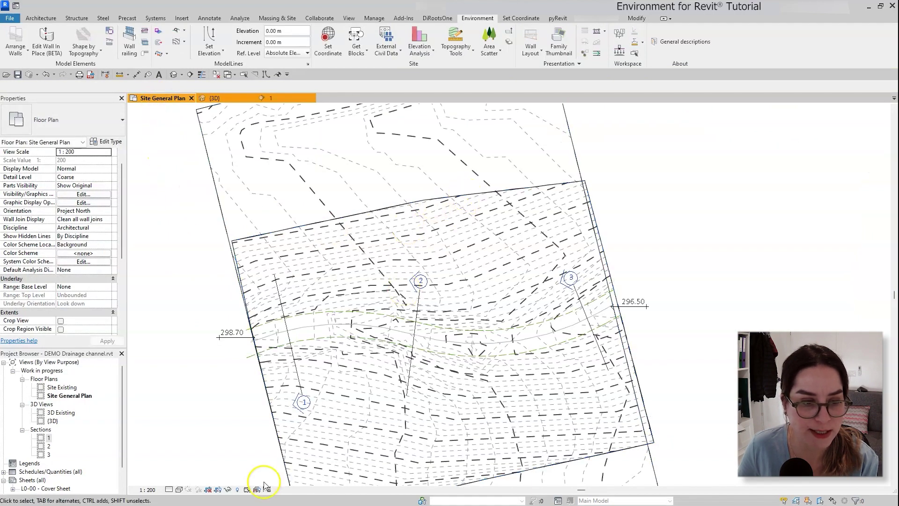
{"action": "left_click", "coordinate": [180, 489]}
{"action": "left_click", "coordinate": [189, 473]}
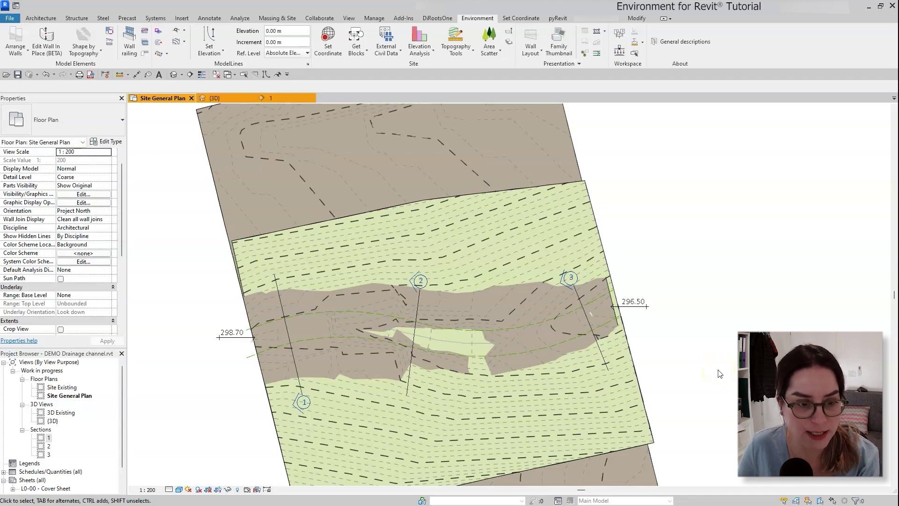
{"action": "left_click", "coordinate": [609, 255]}
Step: Start a Dashed Violet detail line with Chain enabled
{"action": "left_click", "coordinate": [208, 17]}
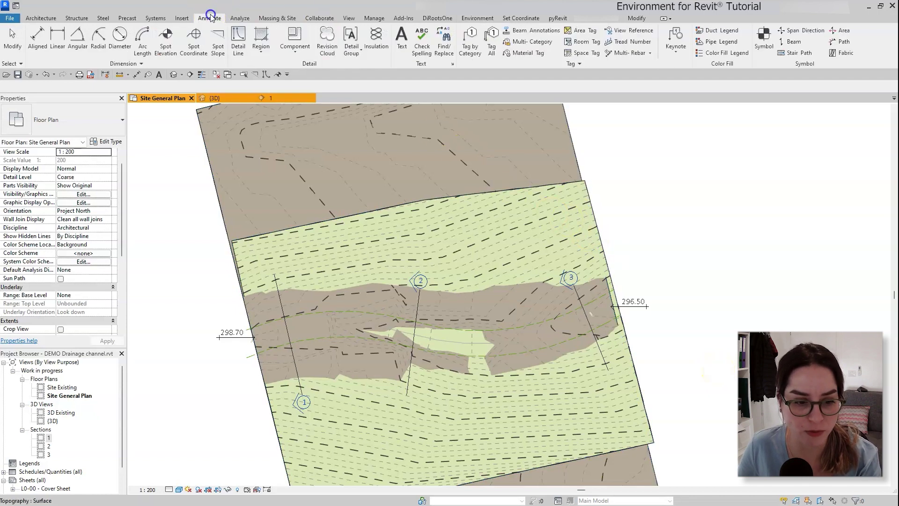
{"action": "left_click", "coordinate": [237, 47]}
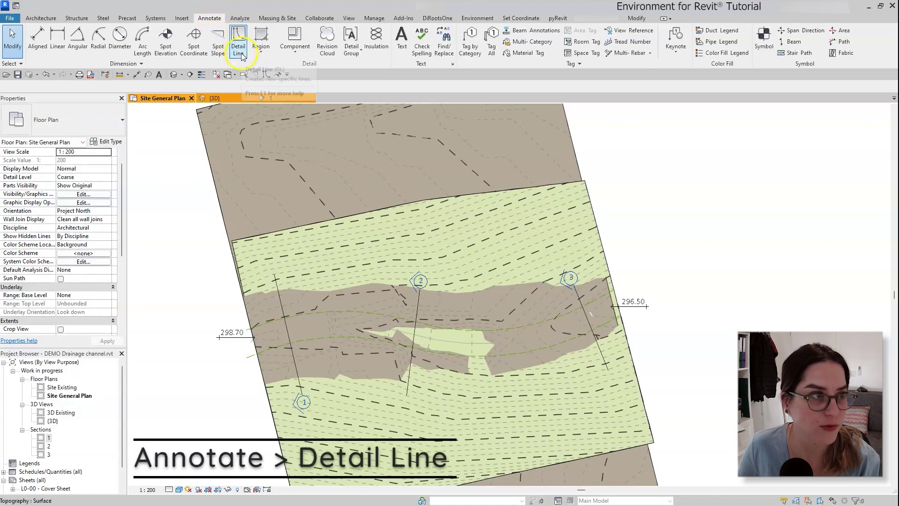
{"action": "scroll", "coordinate": [577, 237], "scroll_direction": "down", "scroll_amount": 1}
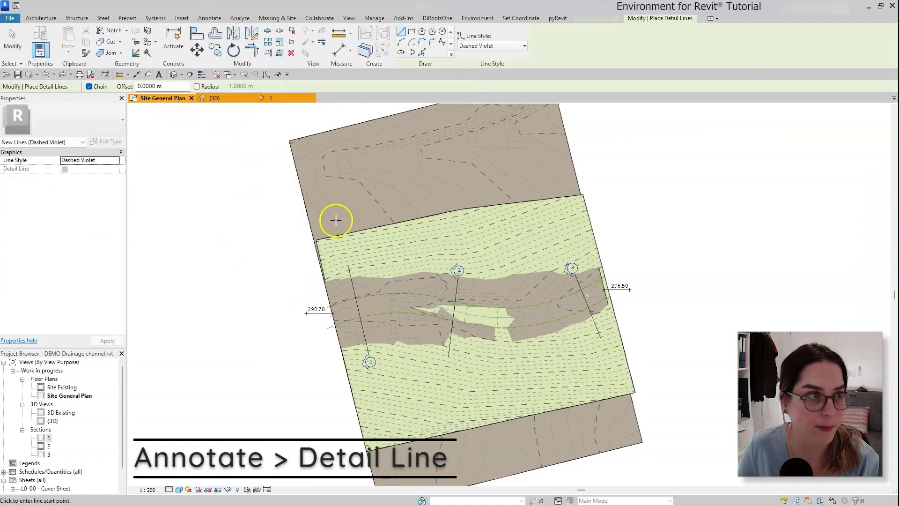
{"action": "scroll", "coordinate": [328, 276], "scroll_direction": "up", "scroll_amount": 4}
{"action": "scroll", "coordinate": [326, 280], "scroll_direction": "up", "scroll_amount": 3}
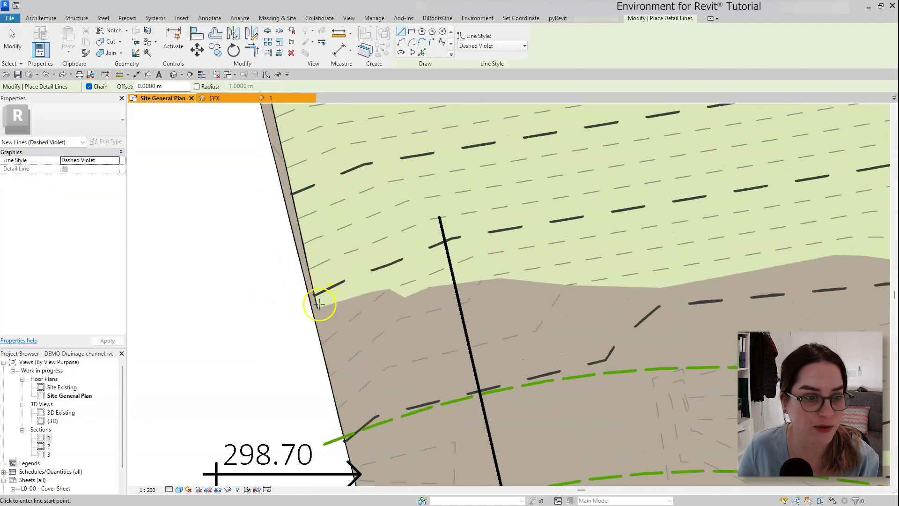
Step: Trace the green/brown new-existing ground boundary from the left edge past section 2
{"action": "left_click", "coordinate": [305, 314]}
{"action": "scroll", "coordinate": [446, 275], "scroll_direction": "up", "scroll_amount": 3}
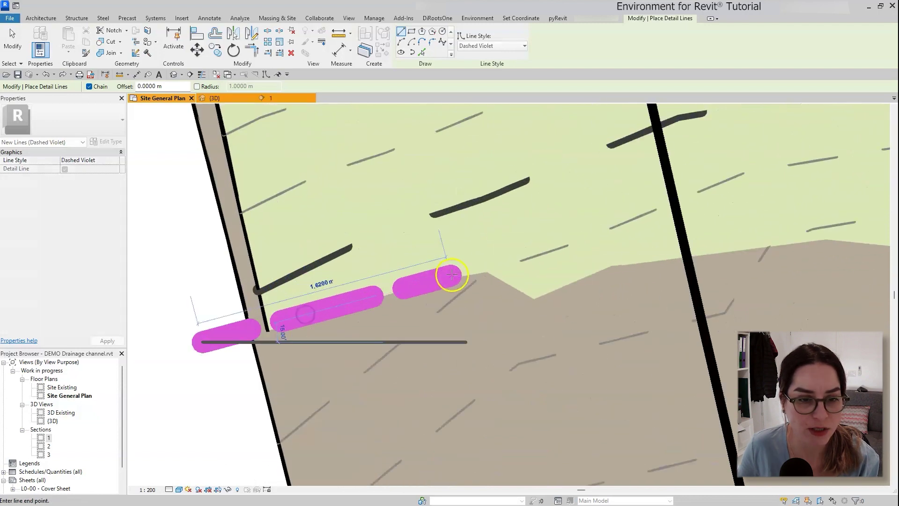
{"action": "left_click", "coordinate": [485, 260]}
{"action": "left_click", "coordinate": [642, 247]}
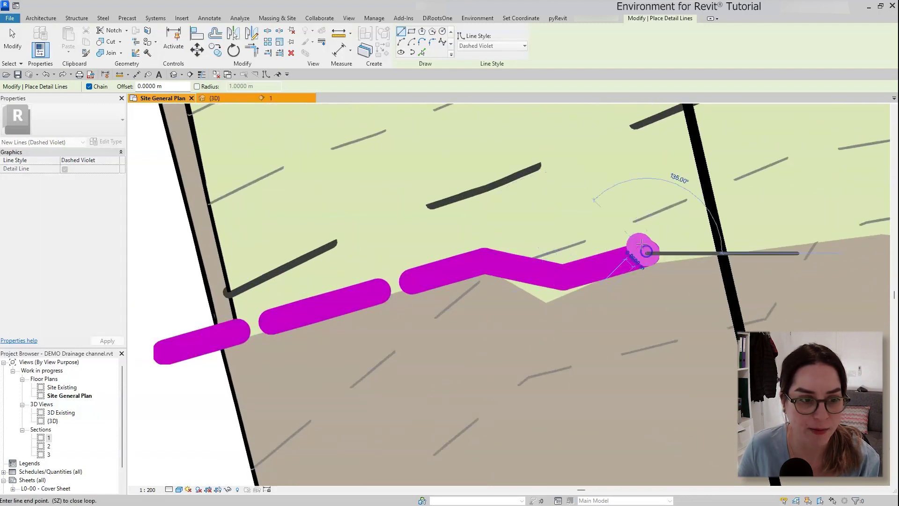
{"action": "scroll", "coordinate": [415, 305], "scroll_direction": "down", "scroll_amount": 5}
{"action": "scroll", "coordinate": [412, 299], "scroll_direction": "up", "scroll_amount": 5}
{"action": "left_click", "coordinate": [332, 297]}
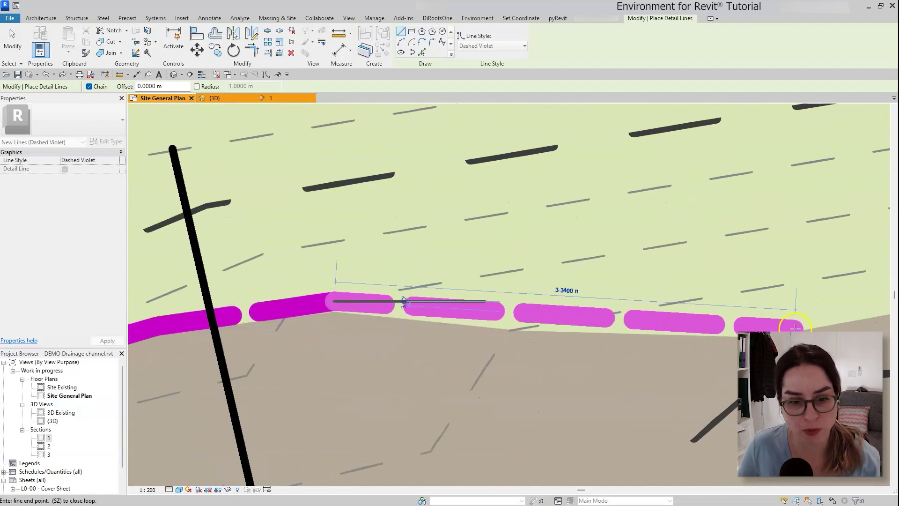
{"action": "left_click", "coordinate": [749, 346]}
{"action": "scroll", "coordinate": [750, 347], "scroll_direction": "down", "scroll_amount": 4}
{"action": "scroll", "coordinate": [806, 347], "scroll_direction": "up", "scroll_amount": 4}
{"action": "left_click", "coordinate": [875, 385]}
{"action": "scroll", "coordinate": [874, 385], "scroll_direction": "down", "scroll_amount": 4}
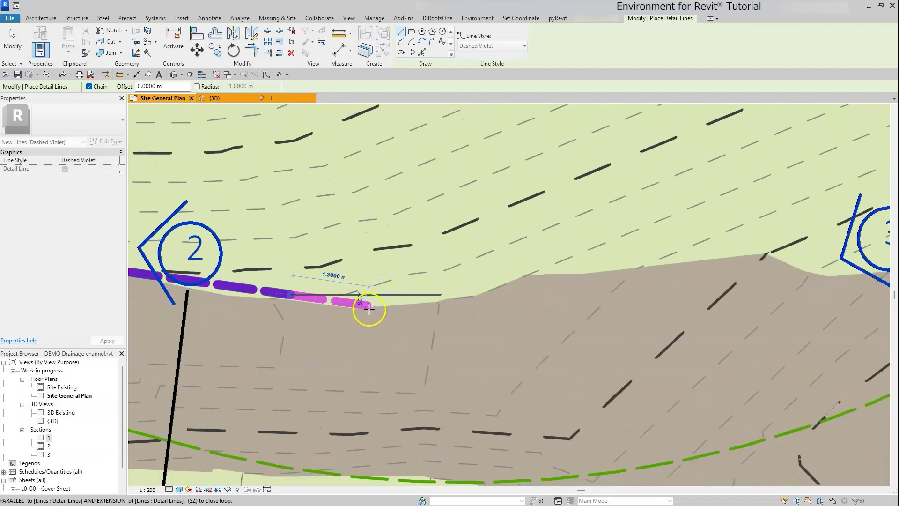
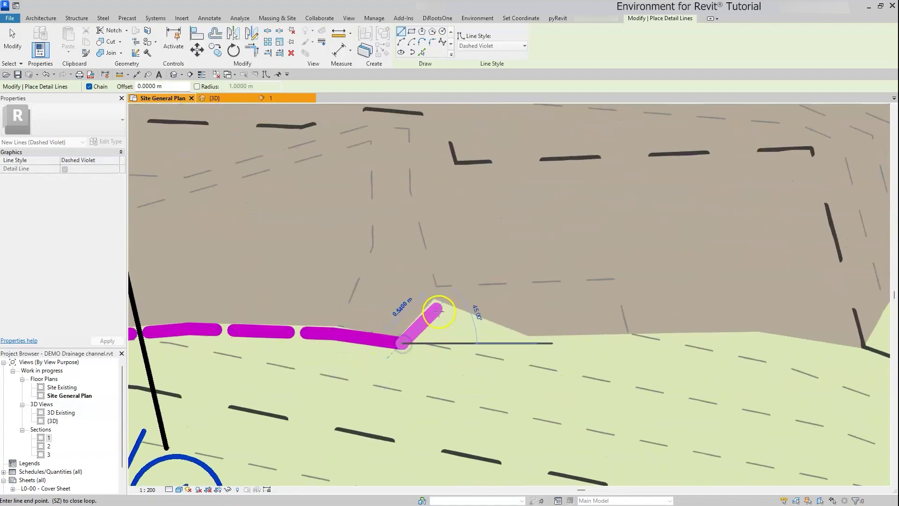
Step: Extend the dashed violet detail line along the channel edge to the site boundary, then exit
{"action": "scroll", "coordinate": [864, 332], "scroll_direction": "down", "scroll_amount": 3}
{"action": "scroll", "coordinate": [372, 352], "scroll_direction": "up", "scroll_amount": 5}
{"action": "scroll", "coordinate": [544, 386], "scroll_direction": "down", "scroll_amount": 4}
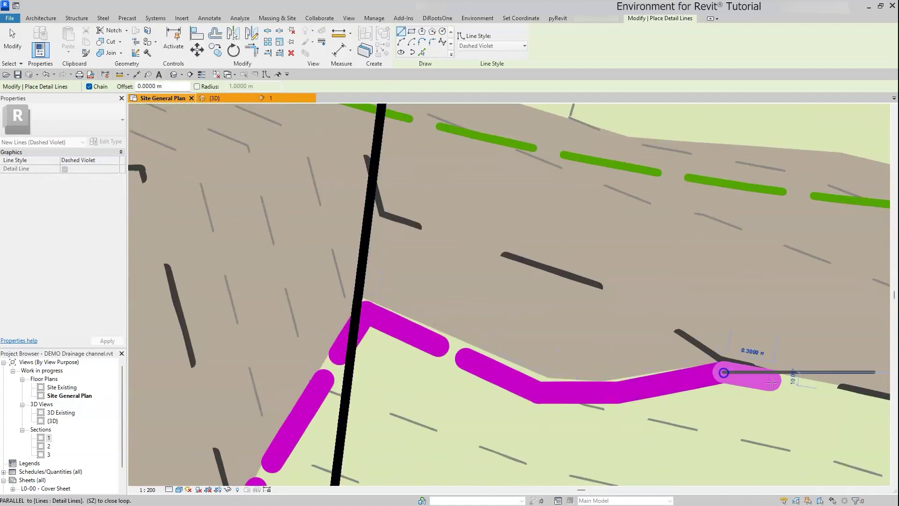
{"action": "scroll", "coordinate": [542, 378], "scroll_direction": "up", "scroll_amount": 4}
{"action": "left_click", "coordinate": [542, 378]}
{"action": "scroll", "coordinate": [827, 391], "scroll_direction": "down", "scroll_amount": 3}
{"action": "scroll", "coordinate": [715, 295], "scroll_direction": "up", "scroll_amount": 4}
{"action": "left_click", "coordinate": [716, 295]}
{"action": "scroll", "coordinate": [716, 296], "scroll_direction": "down", "scroll_amount": 4}
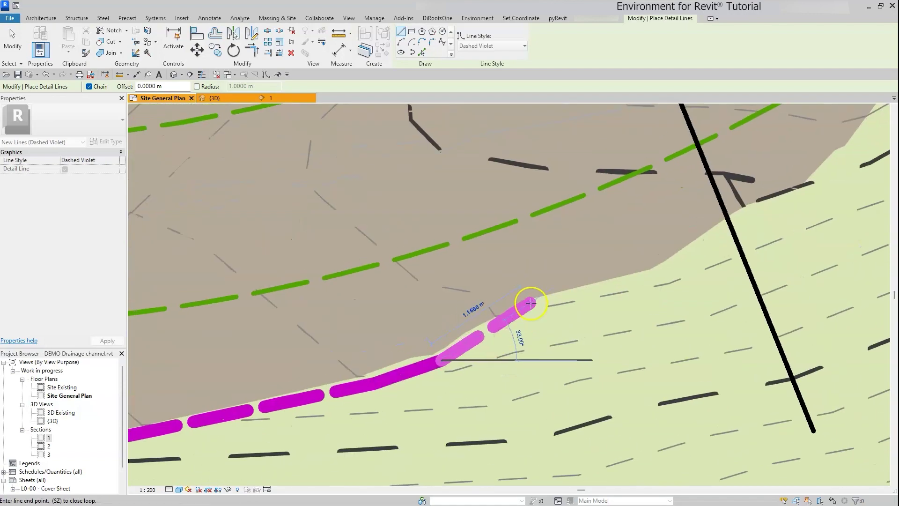
{"action": "scroll", "coordinate": [459, 315], "scroll_direction": "up", "scroll_amount": 4}
{"action": "left_click", "coordinate": [459, 316]}
{"action": "key", "text": "Escape"}
{"action": "scroll", "coordinate": [656, 267], "scroll_direction": "down", "scroll_amount": 4}
{"action": "key", "text": "Escape"}
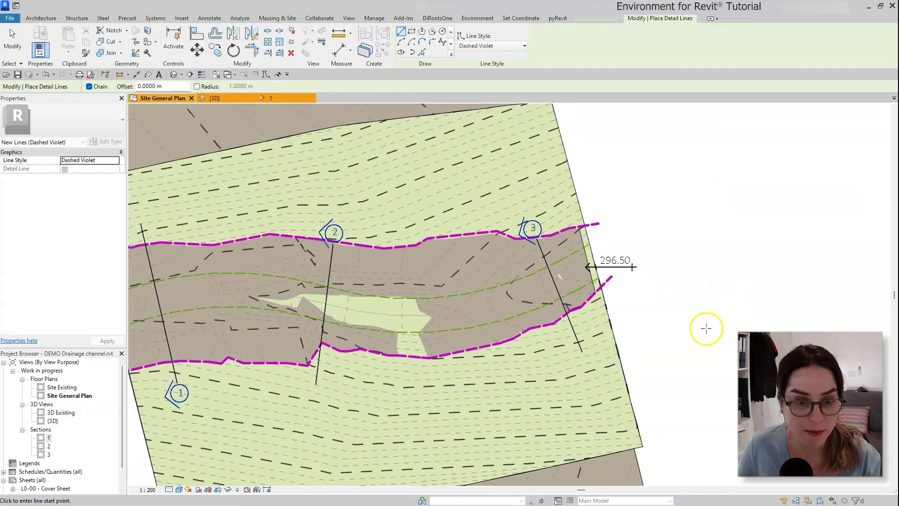
{"action": "scroll", "coordinate": [704, 328], "scroll_direction": "down", "scroll_amount": 3}
{"action": "key", "text": "Escape"}
{"action": "scroll", "coordinate": [693, 318], "scroll_direction": "up", "scroll_amount": 1}
{"action": "scroll", "coordinate": [662, 312], "scroll_direction": "up", "scroll_amount": 1}
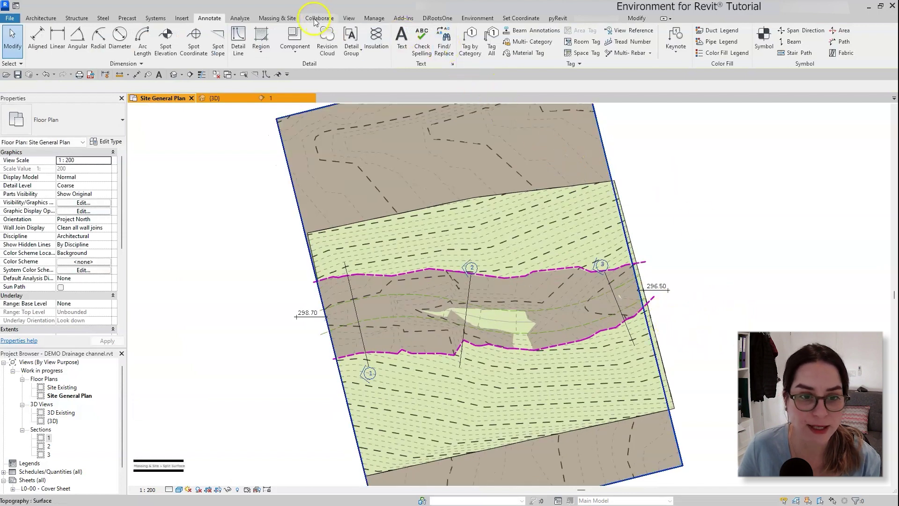
Step: Split the toposurface along the upper violet channel-edge line chain
{"action": "left_click", "coordinate": [278, 17]}
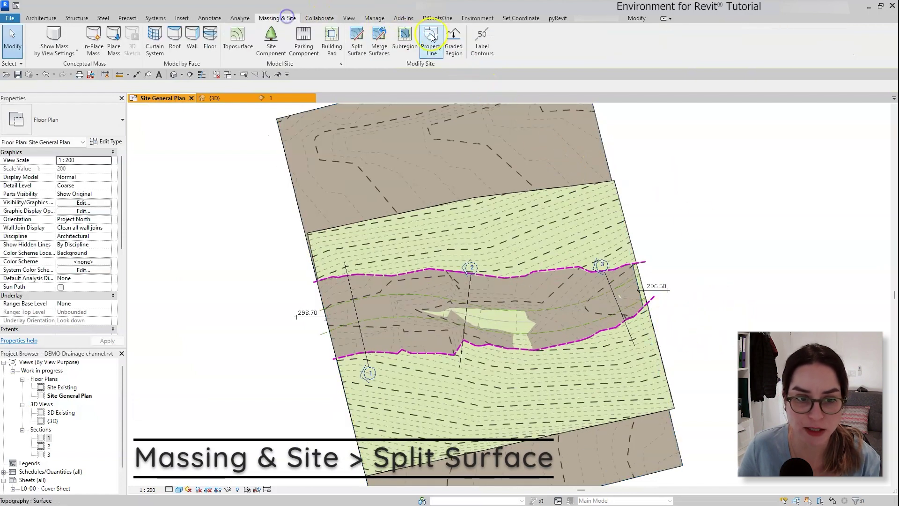
{"action": "left_click", "coordinate": [357, 48]}
{"action": "left_click", "coordinate": [398, 172]}
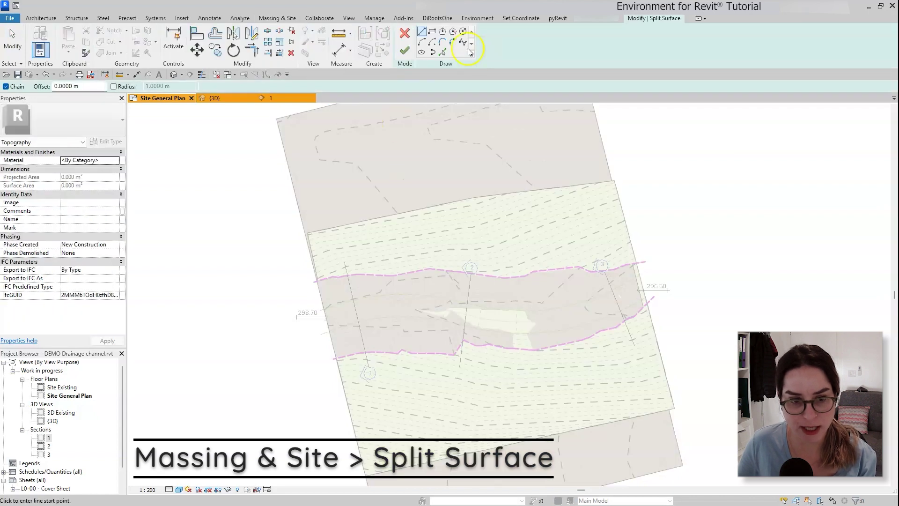
{"action": "key", "text": "Tab"}
{"action": "left_click", "coordinate": [321, 280]}
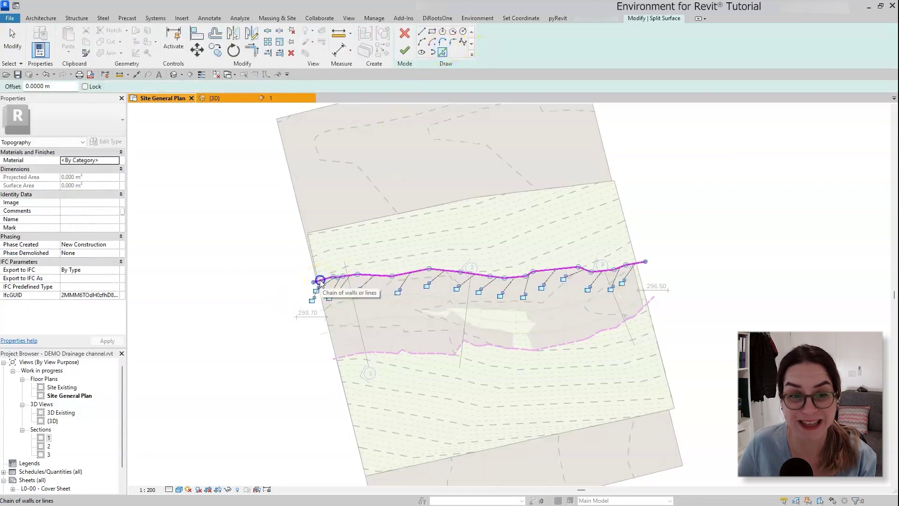
{"action": "left_click", "coordinate": [405, 52]}
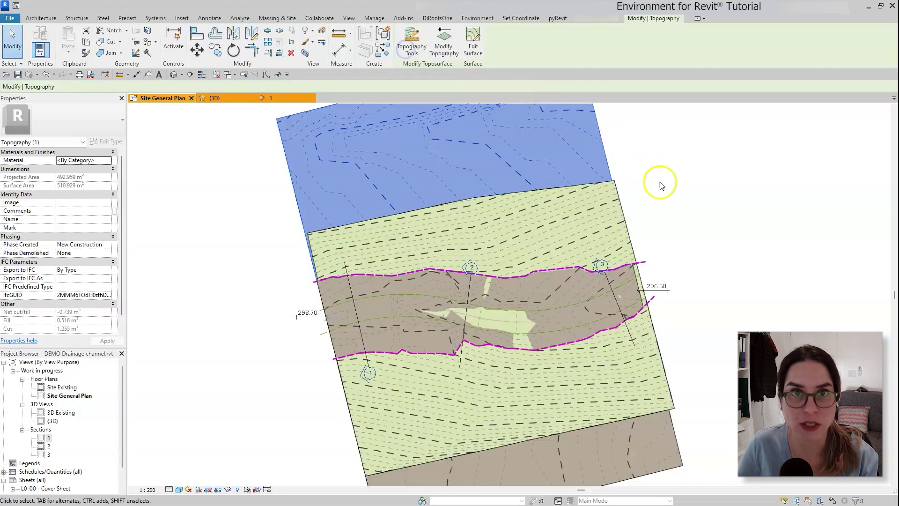
Step: Split the toposurface again along the lower violet channel-edge line chain
{"action": "scroll", "coordinate": [674, 191], "scroll_direction": "down", "scroll_amount": 1}
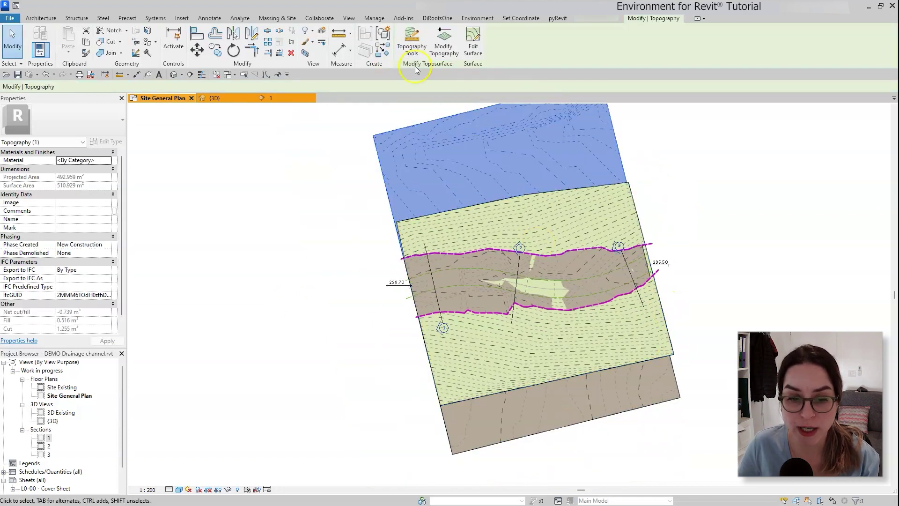
{"action": "left_click", "coordinate": [277, 17]}
{"action": "left_click", "coordinate": [355, 40]}
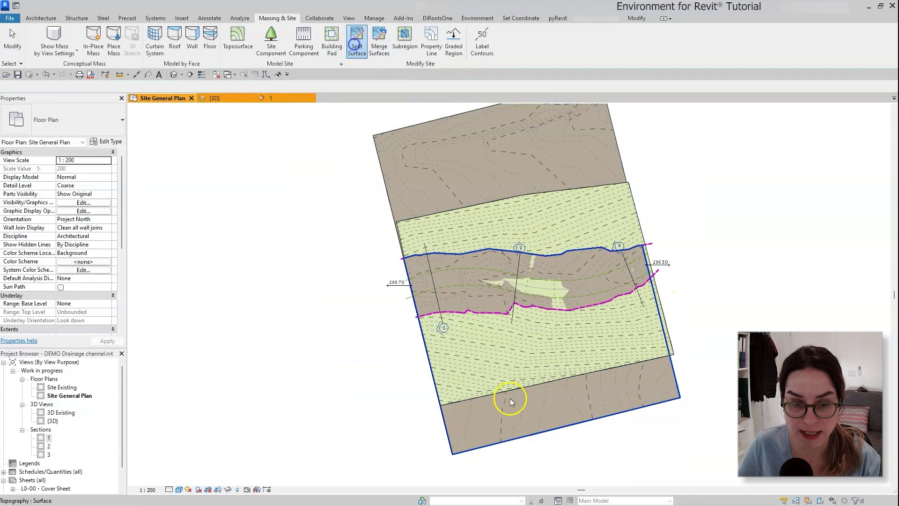
{"action": "left_click", "coordinate": [506, 430]}
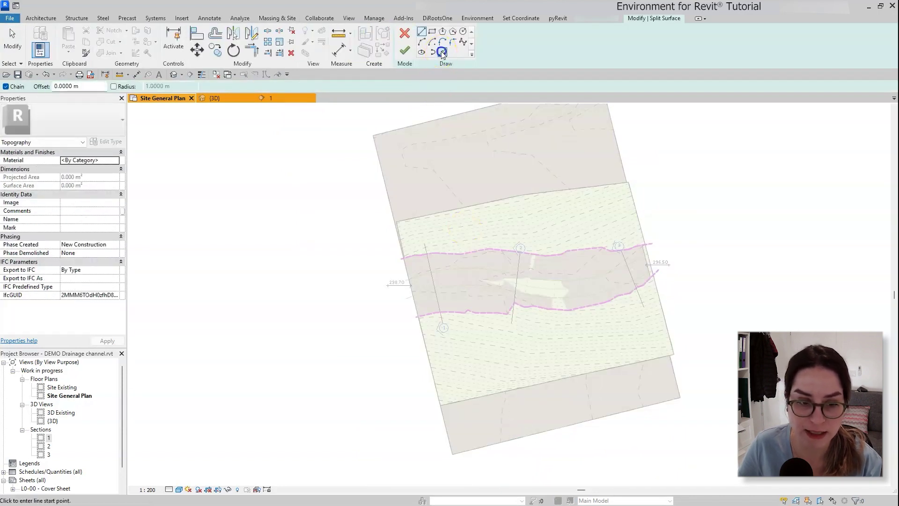
{"action": "left_click", "coordinate": [442, 52]}
{"action": "key", "text": "Tab"}
{"action": "left_click", "coordinate": [427, 316]}
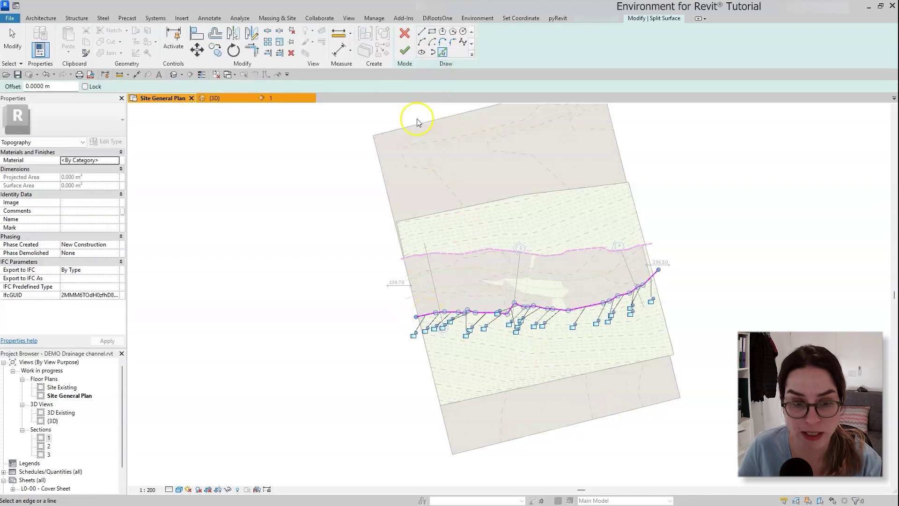
{"action": "left_click", "coordinate": [406, 51]}
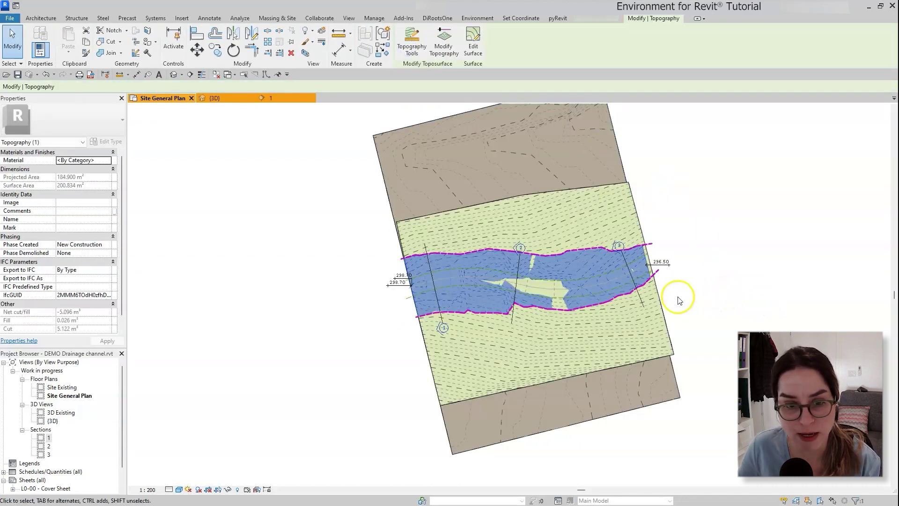
{"action": "left_click", "coordinate": [705, 292]}
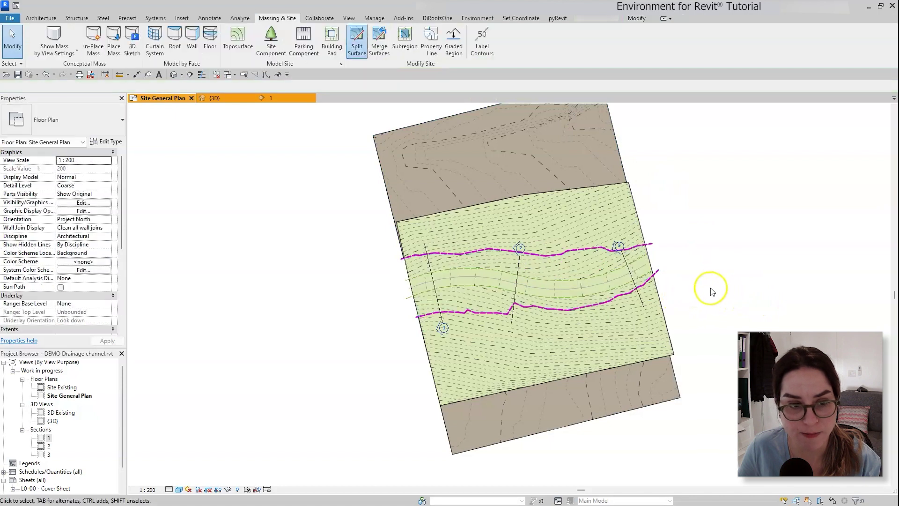
Step: Split the middle green surface along the upper violet edge chain
{"action": "left_click", "coordinate": [355, 50]}
{"action": "left_click", "coordinate": [513, 219]}
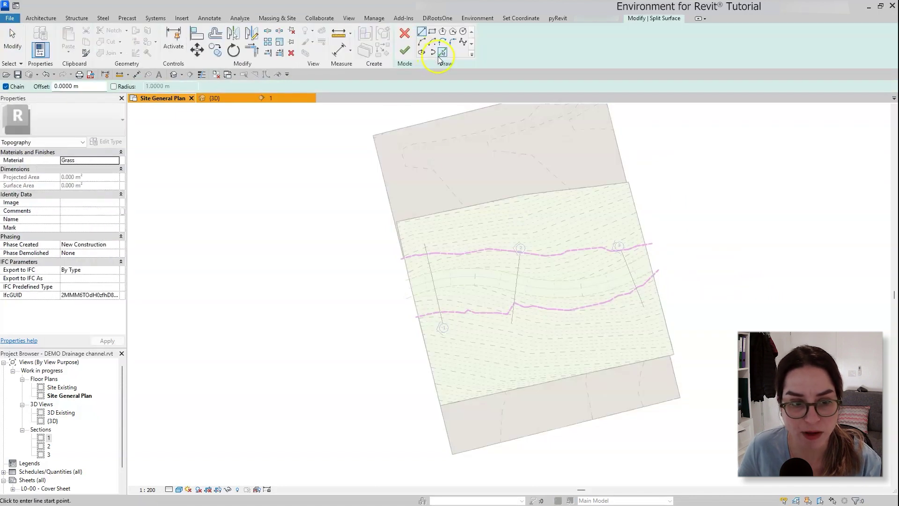
{"action": "left_click", "coordinate": [407, 259]}
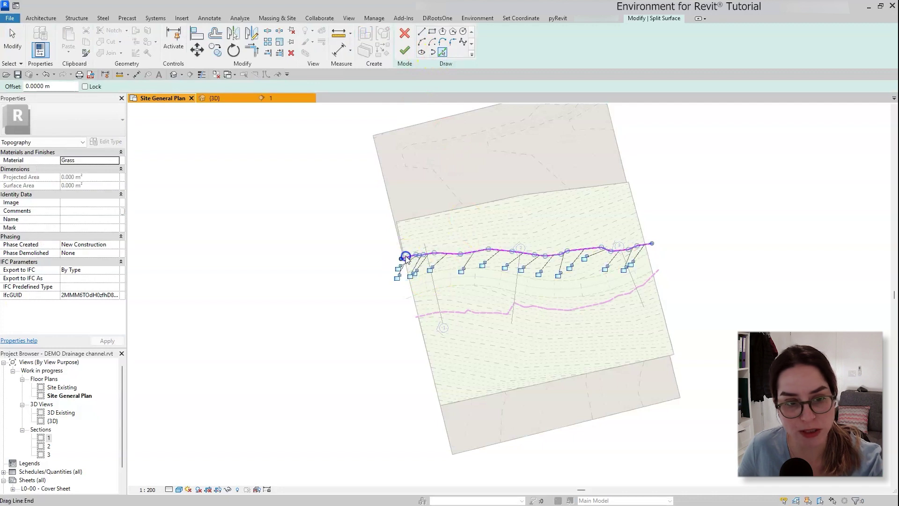
{"action": "left_click", "coordinate": [405, 51]}
{"action": "left_click", "coordinate": [677, 257]}
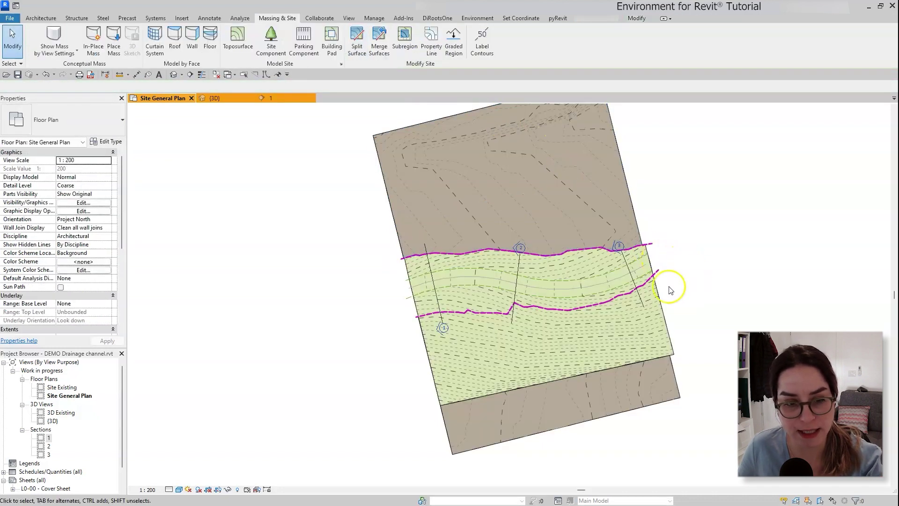
Step: Split the green surface along the lower violet edge chain, leaving 54.736 m³ cut and 2.960 m³ fill
{"action": "left_click", "coordinate": [355, 52]}
{"action": "left_click", "coordinate": [451, 291]}
{"action": "left_click", "coordinate": [443, 52]}
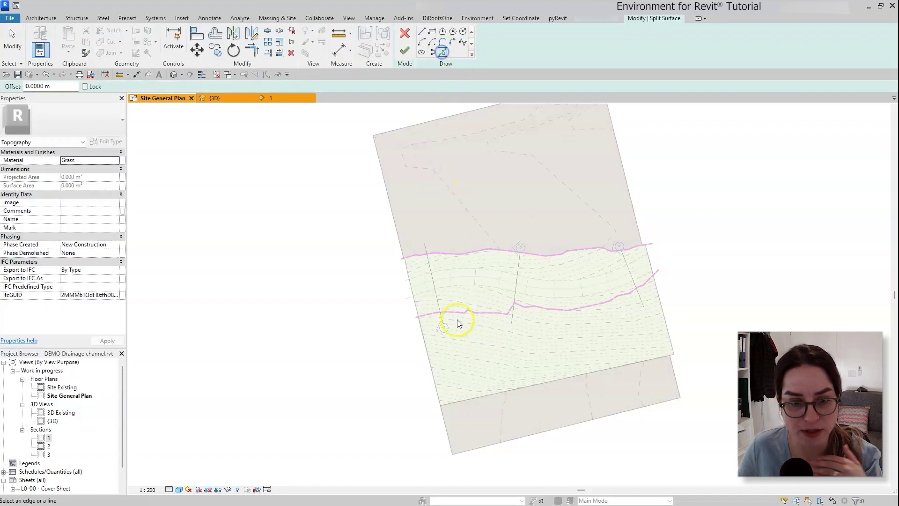
{"action": "left_click", "coordinate": [445, 314]}
{"action": "left_click", "coordinate": [404, 50]}
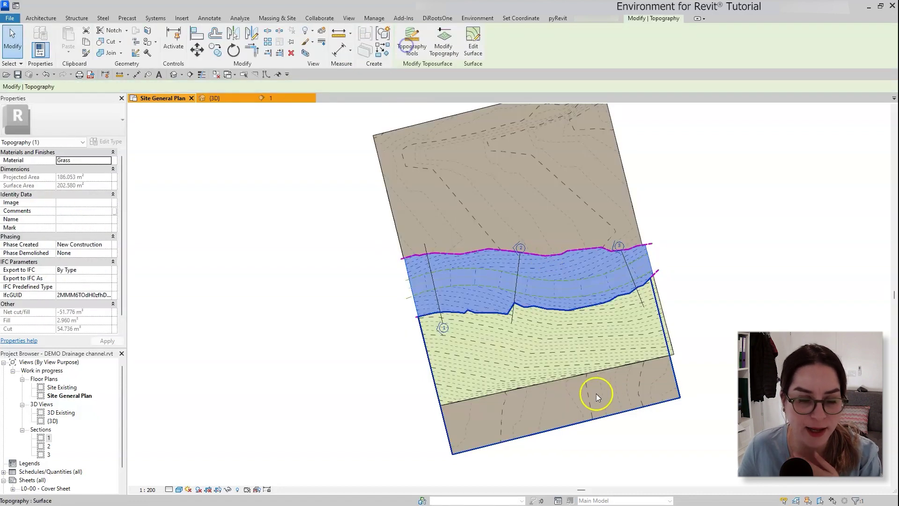
Step: In the {3D} view, orbit and zoom to the channel edge, then select the green channel surface
{"action": "scroll", "coordinate": [697, 240], "scroll_direction": "up", "scroll_amount": 2}
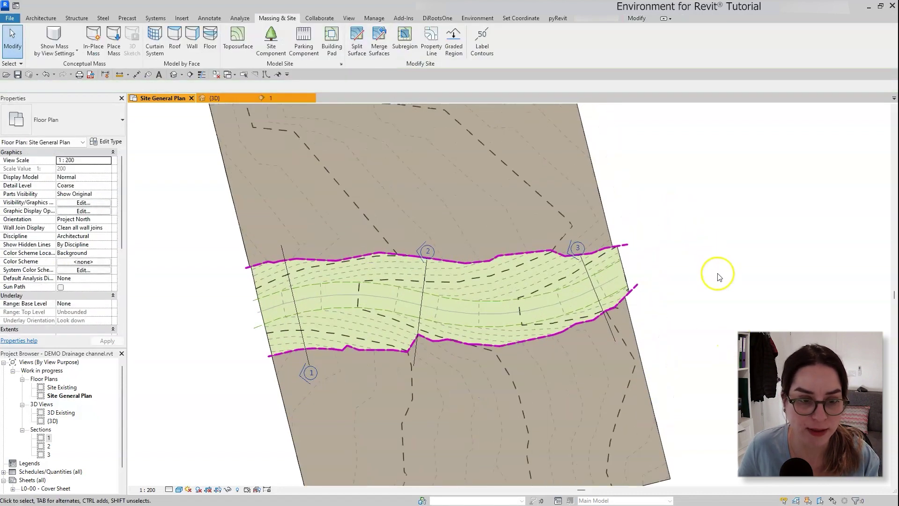
{"action": "left_click", "coordinate": [214, 98]}
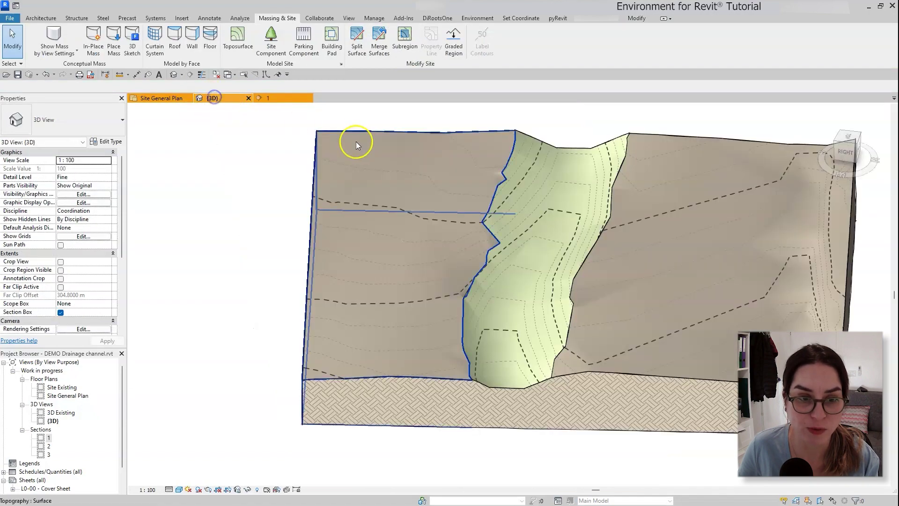
{"action": "middle_click_drag", "start_coordinate": [528, 437], "coordinate": [778, 398], "text": "shift"}
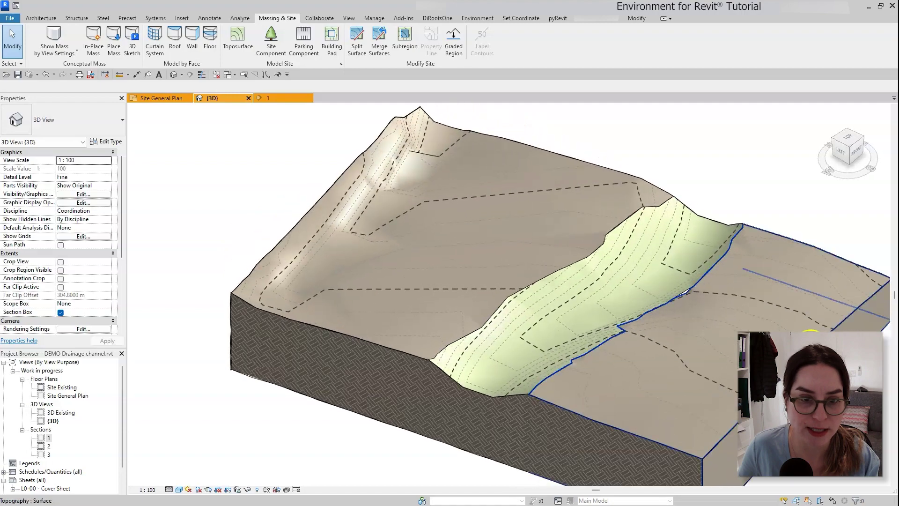
{"action": "scroll", "coordinate": [692, 277], "scroll_direction": "up", "scroll_amount": 6}
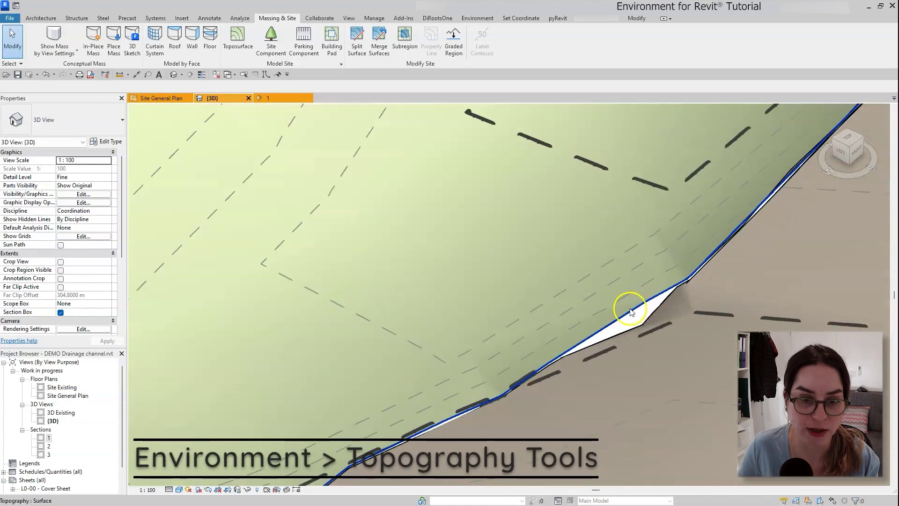
{"action": "left_click", "coordinate": [628, 307]}
Step: Insert single points taken from the adjoining terrain edge at the fold into the channel surface
{"action": "left_click", "coordinate": [425, 50]}
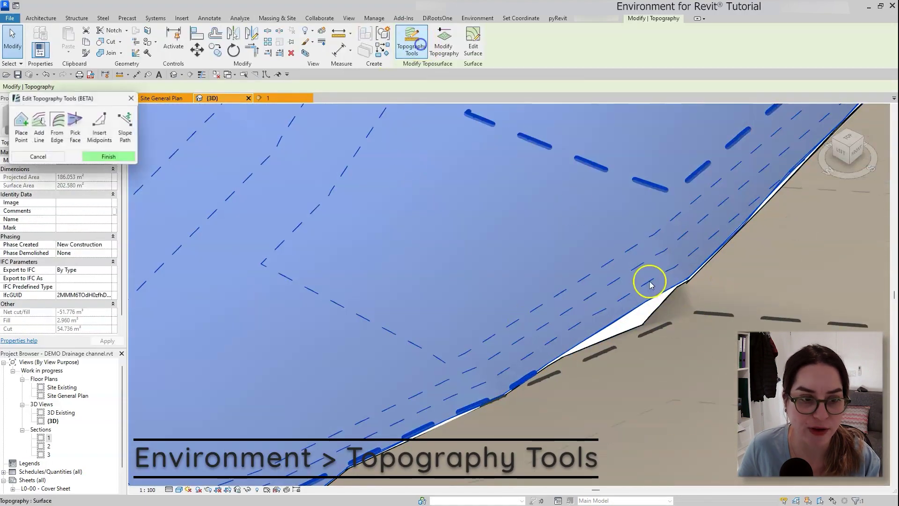
{"action": "scroll", "coordinate": [692, 330], "scroll_direction": "up", "scroll_amount": 1}
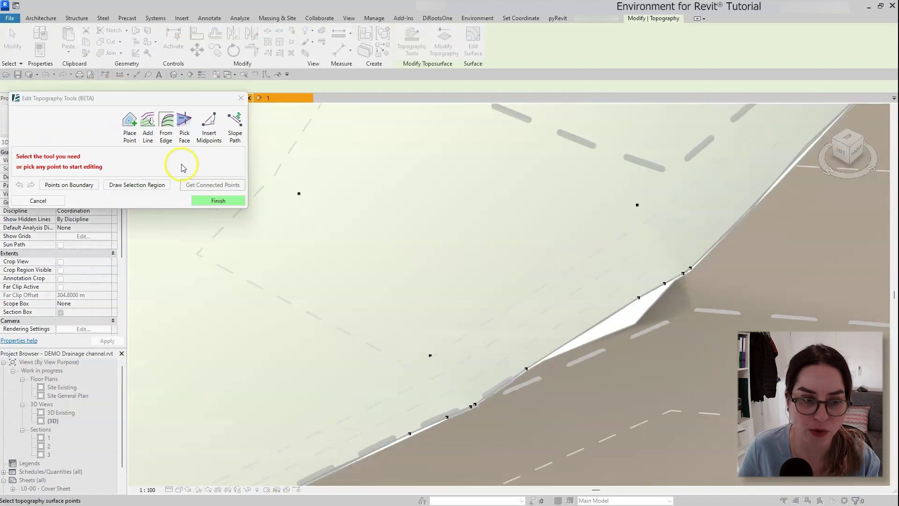
{"action": "left_click", "coordinate": [167, 136]}
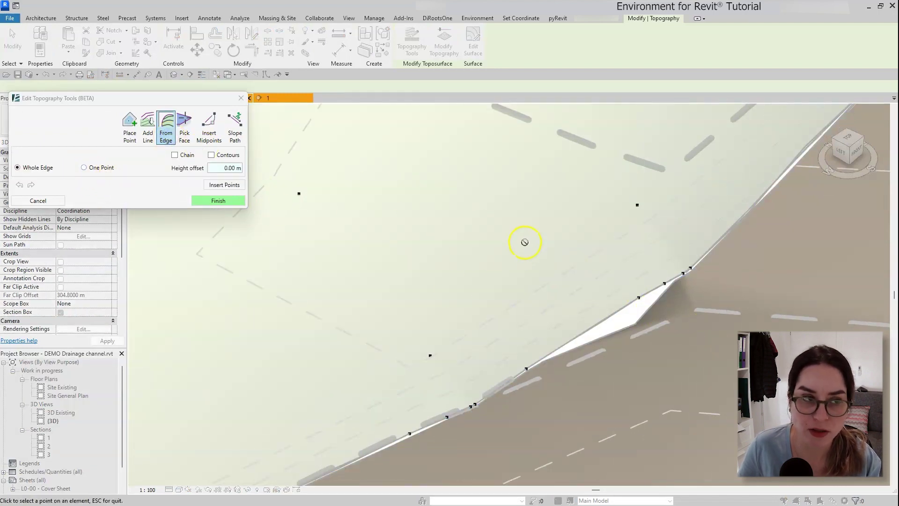
{"action": "left_click", "coordinate": [680, 269]}
{"action": "left_click", "coordinate": [626, 319]}
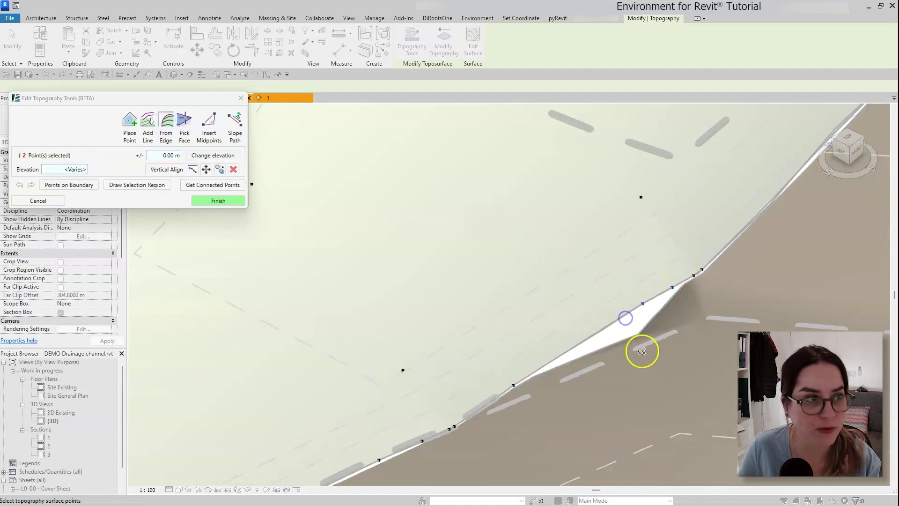
{"action": "left_click", "coordinate": [603, 319]}
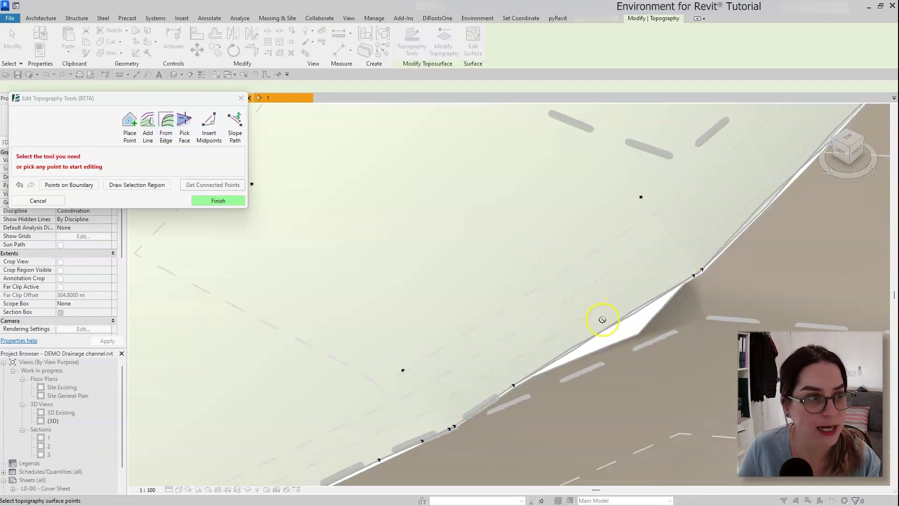
{"action": "left_click", "coordinate": [173, 135]}
{"action": "left_click", "coordinate": [84, 167]}
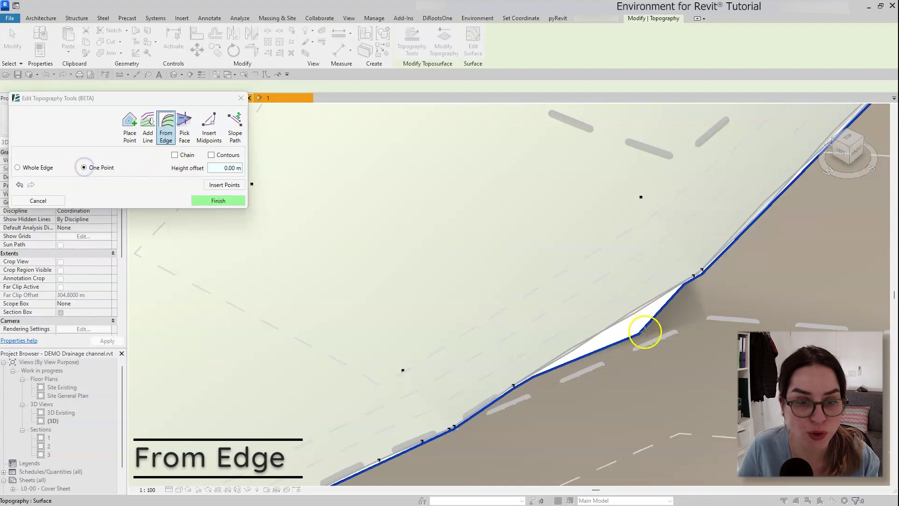
{"action": "left_click", "coordinate": [637, 334]}
{"action": "left_click", "coordinate": [505, 370]}
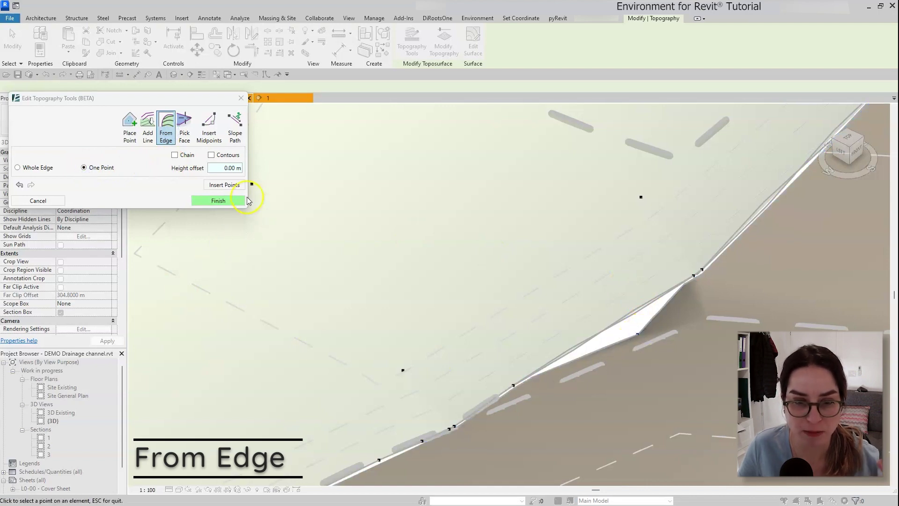
{"action": "left_click", "coordinate": [237, 184]}
Step: Finish topography editing and check the channel's cut/fill: 54.742 m³ cut, 2.868 m³ fill, −51.874 m³ net
{"action": "left_click", "coordinate": [218, 200]}
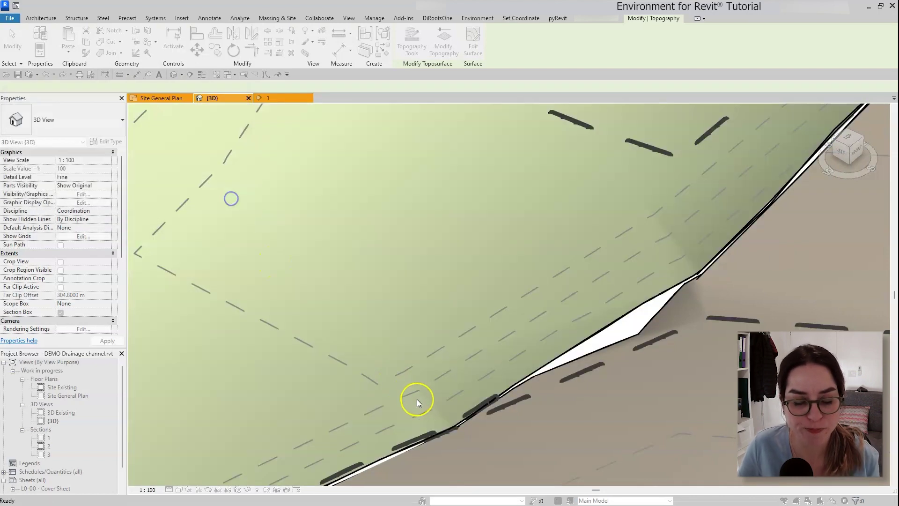
{"action": "scroll", "coordinate": [542, 293], "scroll_direction": "down", "scroll_amount": 5}
{"action": "middle_click_drag", "start_coordinate": [682, 263], "coordinate": [489, 355], "text": "shift"}
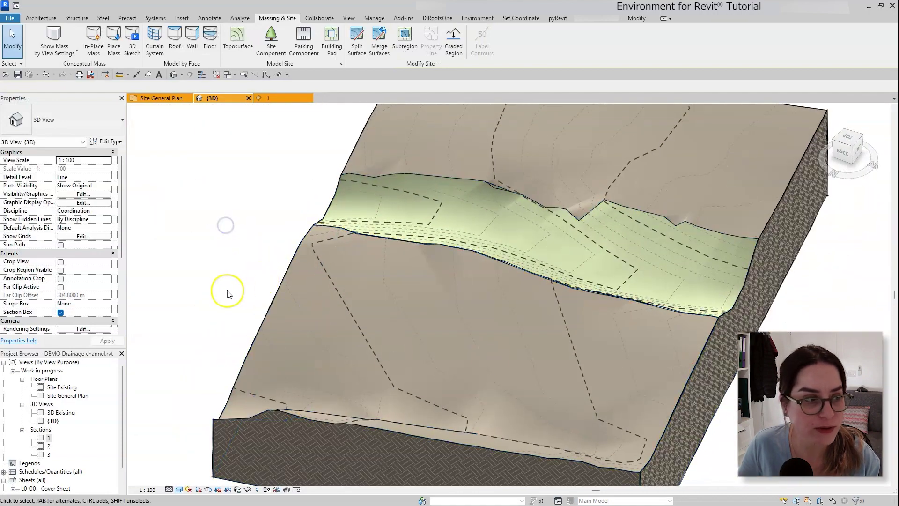
{"action": "middle_click_drag", "start_coordinate": [197, 306], "coordinate": [368, 262], "text": "shift"}
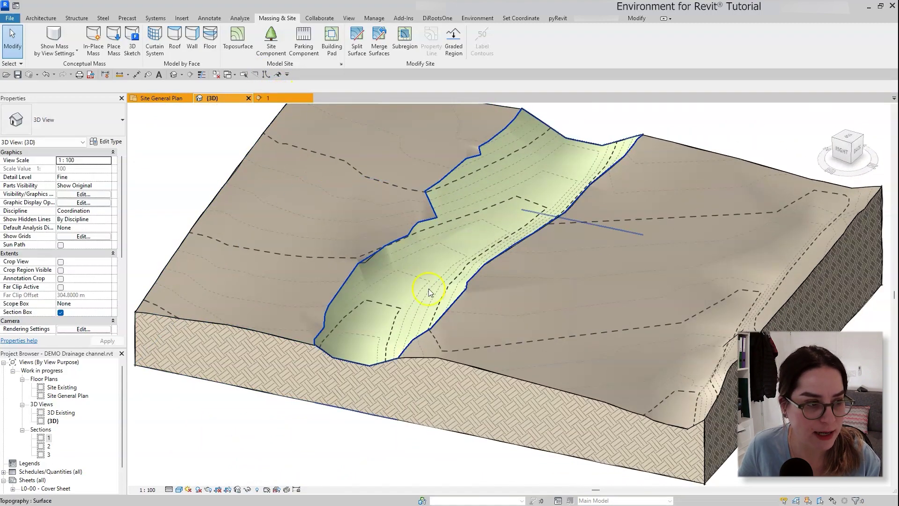
{"action": "left_click", "coordinate": [428, 301]}
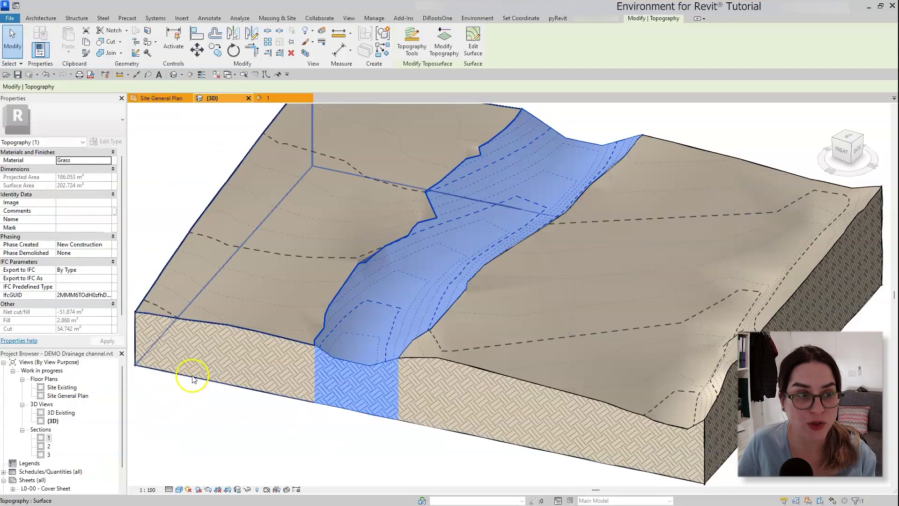
{"action": "scroll", "coordinate": [191, 371], "scroll_direction": "down", "scroll_amount": 4}
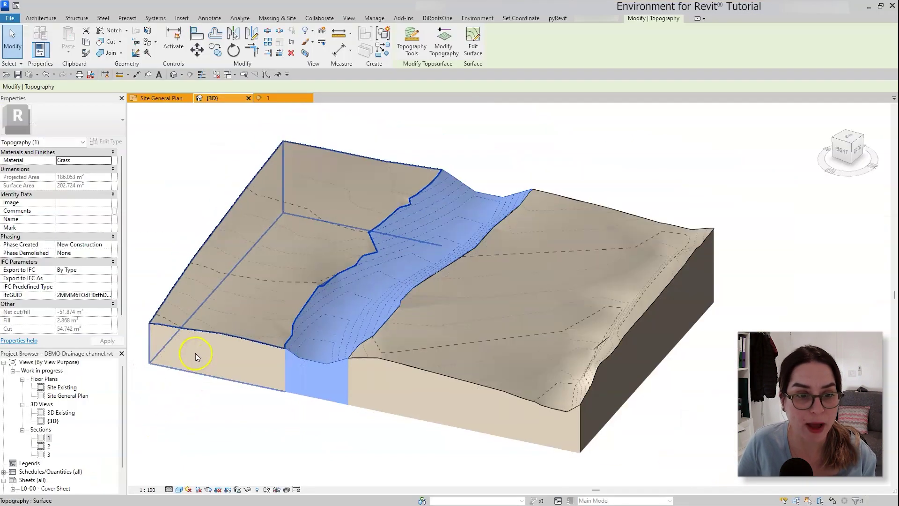
Step: Open Section 1 framed on the channel and set its phase to Existing
{"action": "left_click", "coordinate": [276, 97]}
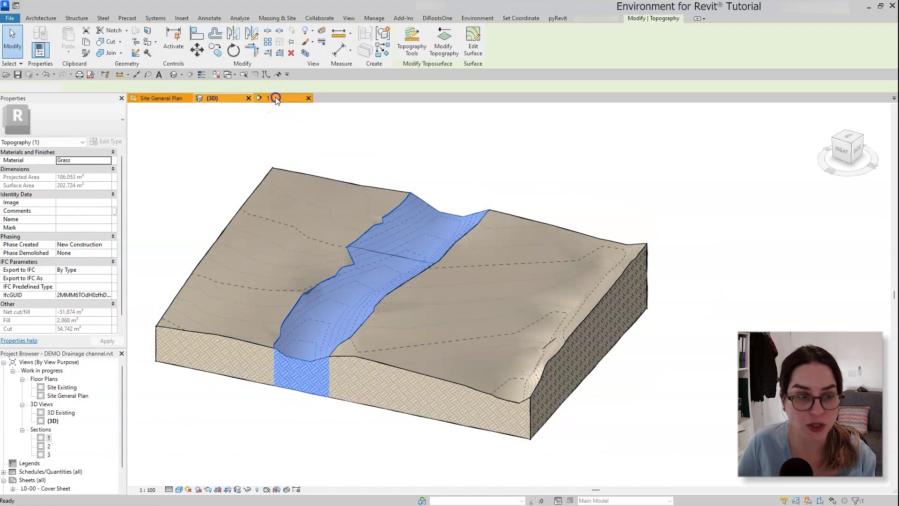
{"action": "scroll", "coordinate": [505, 178], "scroll_direction": "down", "scroll_amount": 3}
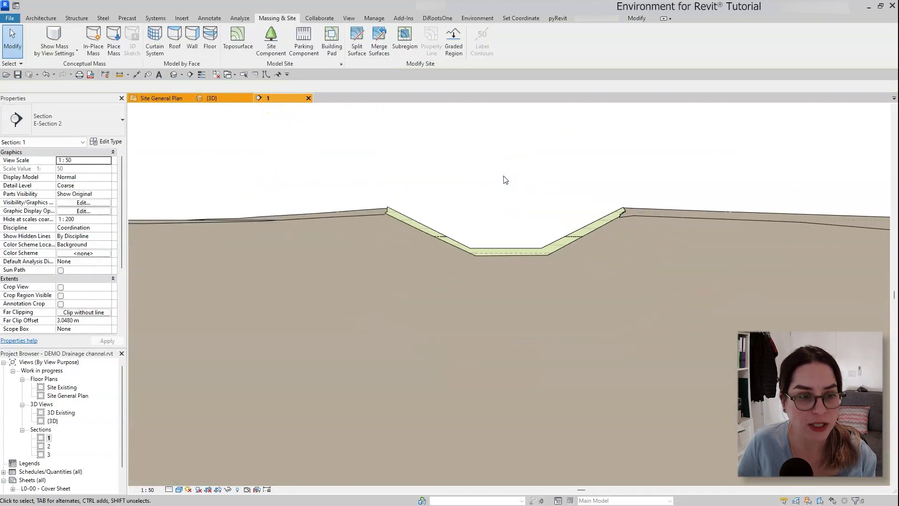
{"action": "mouse_move", "coordinate": [546, 160]}
{"action": "middle_mouse_down"}
{"action": "mouse_move", "coordinate": [533, 221]}
{"action": "mouse_move", "coordinate": [521, 231]}
{"action": "middle_mouse_up"}
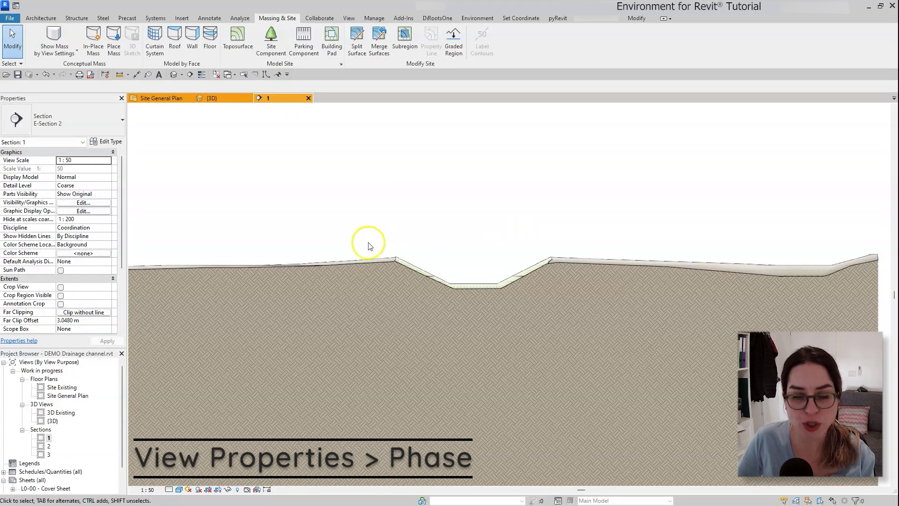
{"action": "scroll", "coordinate": [86, 267], "scroll_direction": "down", "scroll_amount": 4}
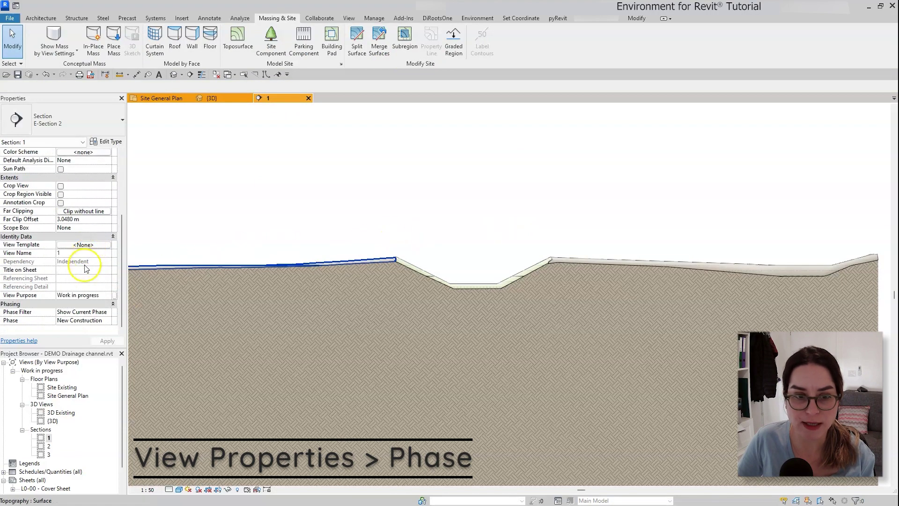
{"action": "left_click", "coordinate": [106, 321]}
{"action": "left_click", "coordinate": [99, 331]}
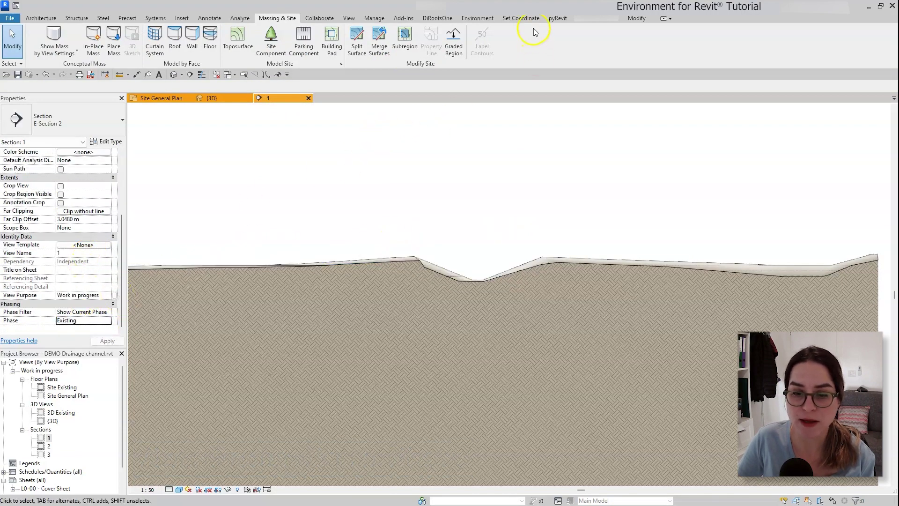
Step: Add a Dashed Red surface profile line along the existing terrain
{"action": "left_click", "coordinate": [478, 19]}
{"action": "left_click", "coordinate": [597, 42]}
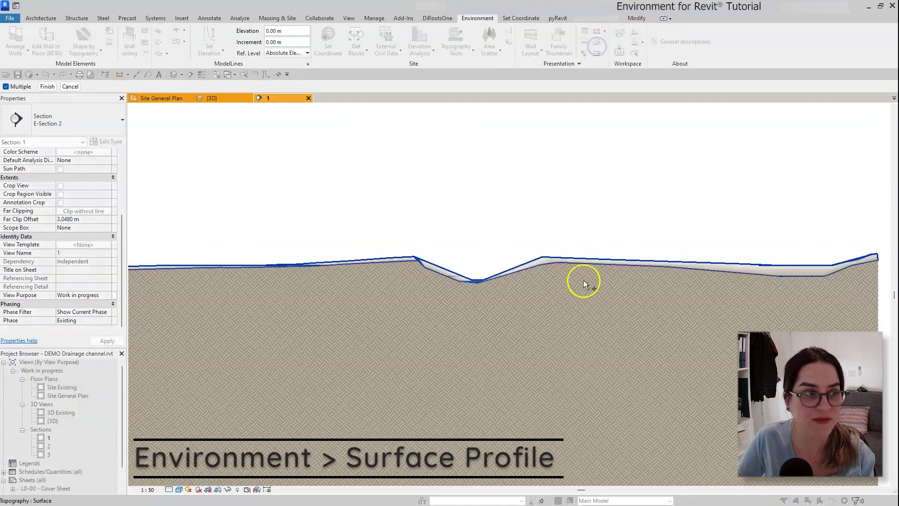
{"action": "left_click", "coordinate": [584, 281]}
{"action": "left_click", "coordinate": [70, 86]}
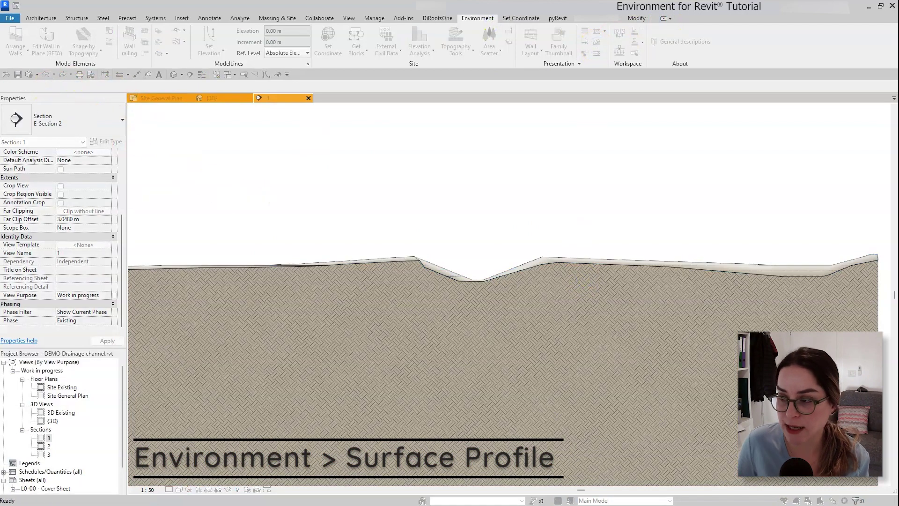
{"action": "left_click", "coordinate": [233, 162]}
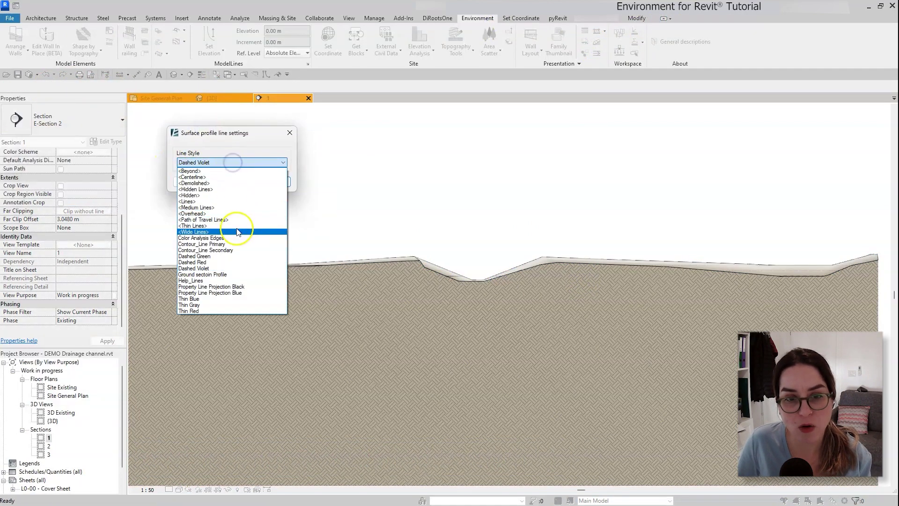
{"action": "left_click", "coordinate": [237, 262]}
{"action": "left_click", "coordinate": [270, 182]}
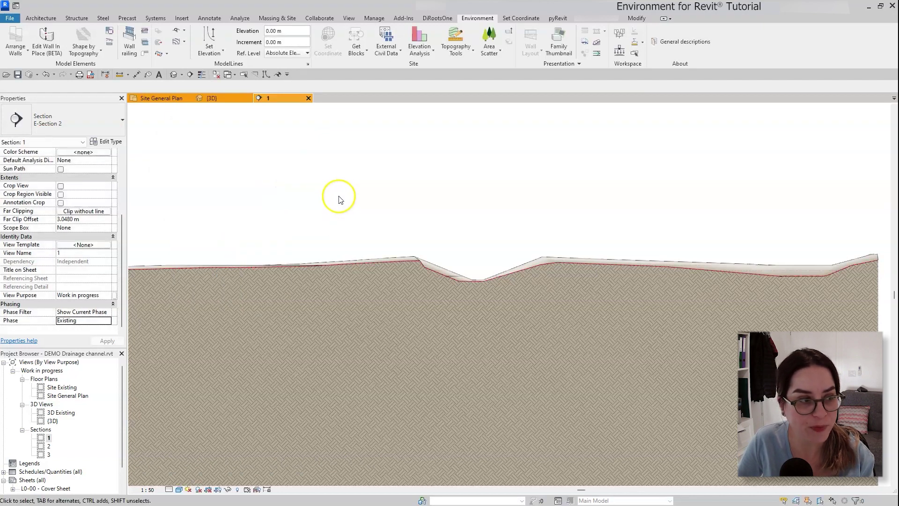
Step: Switch Section 1 to the New Construction phase
{"action": "left_click", "coordinate": [108, 322]}
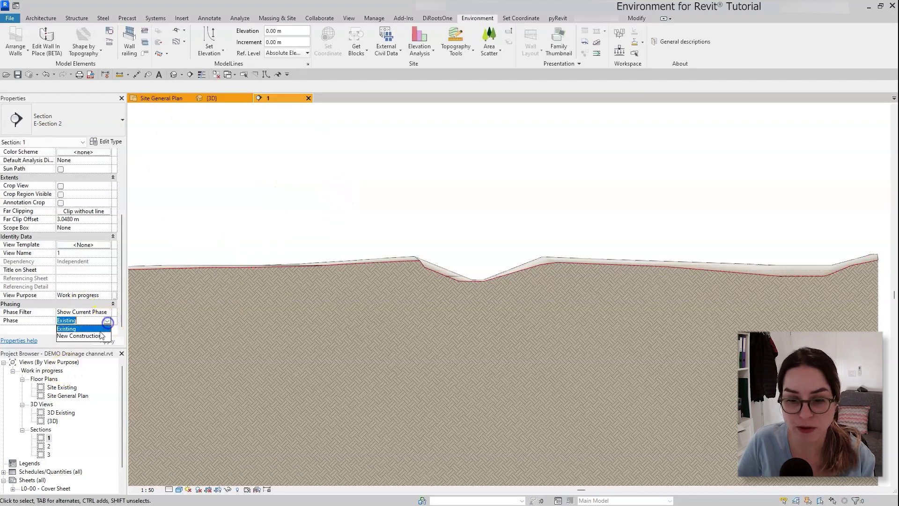
{"action": "left_click", "coordinate": [87, 337]}
{"action": "scroll", "coordinate": [503, 255], "scroll_direction": "up", "scroll_amount": 2}
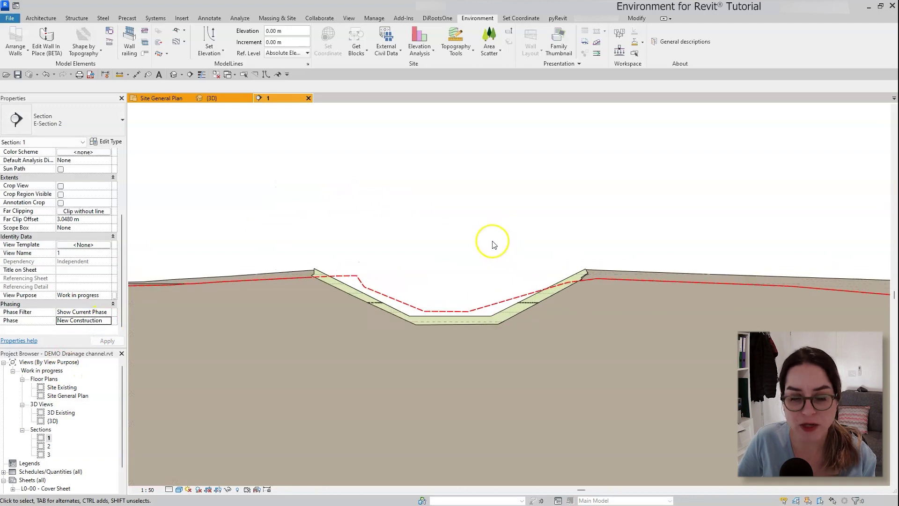
Step: Add a violet surface profile line along the new channel surface
{"action": "left_click", "coordinate": [598, 43]}
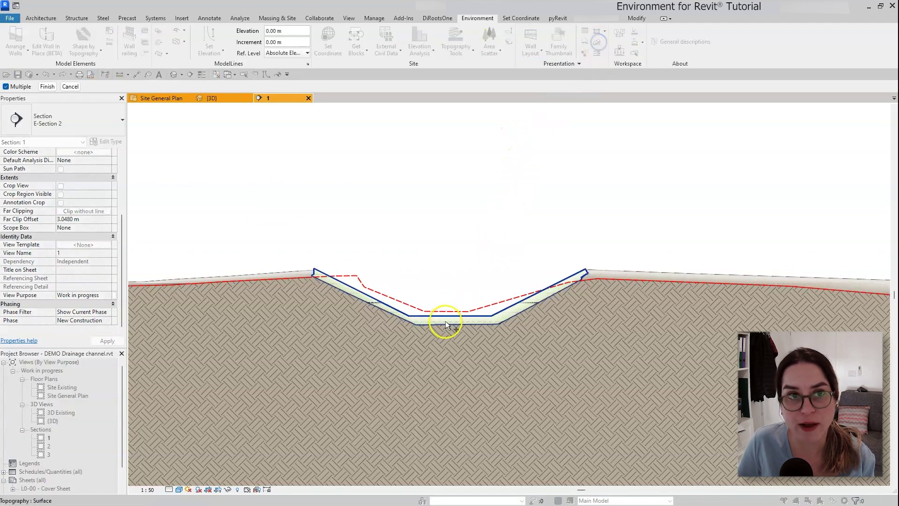
{"action": "left_click", "coordinate": [444, 320]}
{"action": "left_click", "coordinate": [48, 86]}
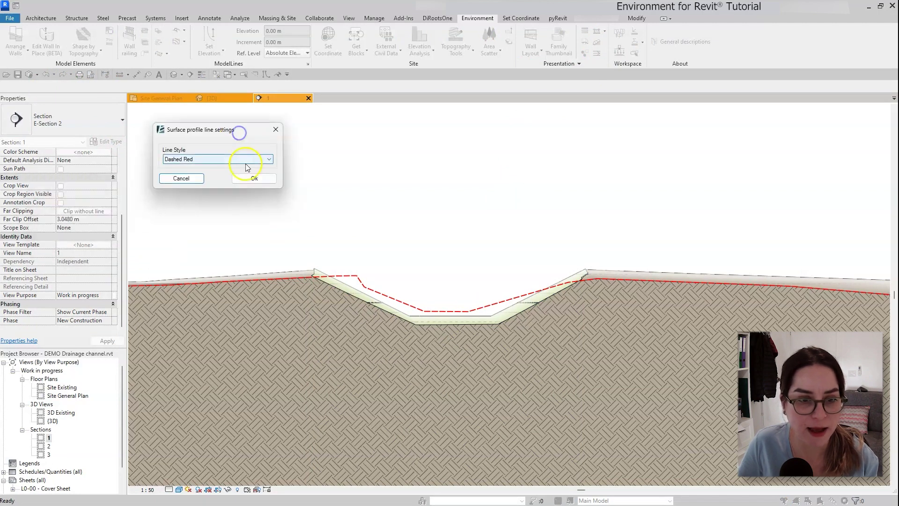
{"action": "left_click", "coordinate": [245, 159]}
{"action": "left_click", "coordinate": [231, 264]}
{"action": "left_click", "coordinate": [252, 180]}
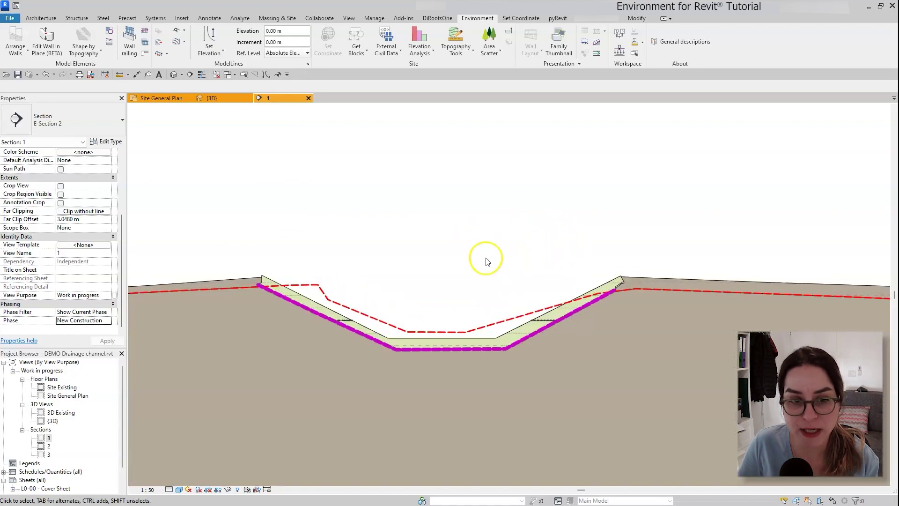
{"action": "scroll", "coordinate": [490, 209], "scroll_direction": "down", "scroll_amount": 2}
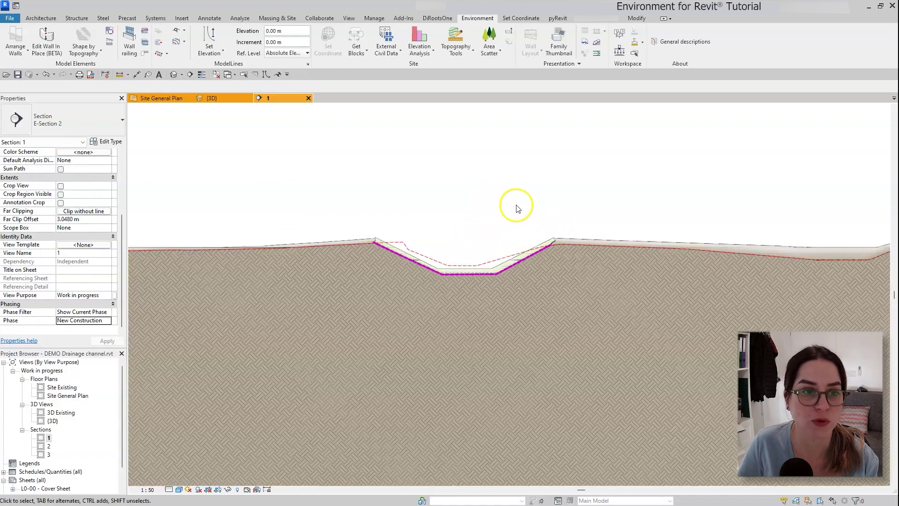